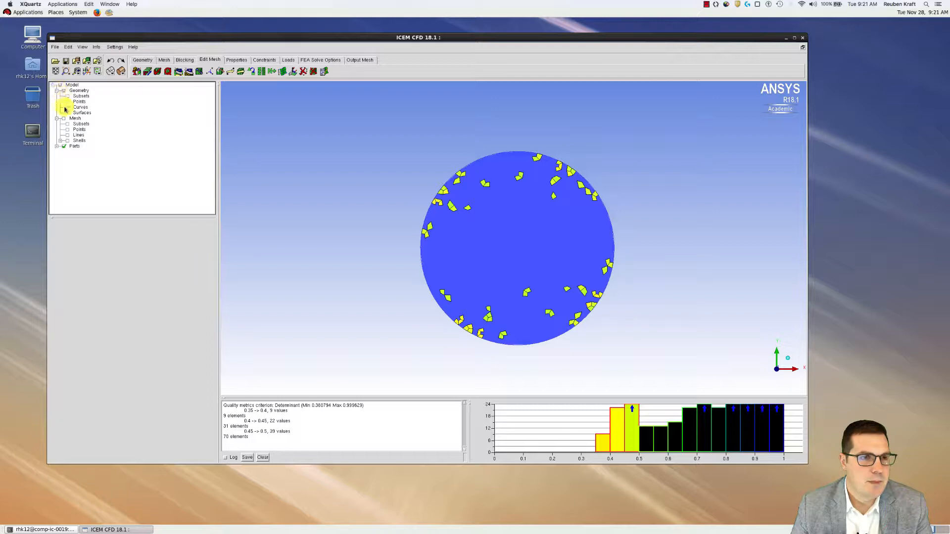
Turn on the Mesh display to show the disk's quad shell mesh with low-quality elements flagged
{"action": "left_click", "coordinate": [65, 119]}
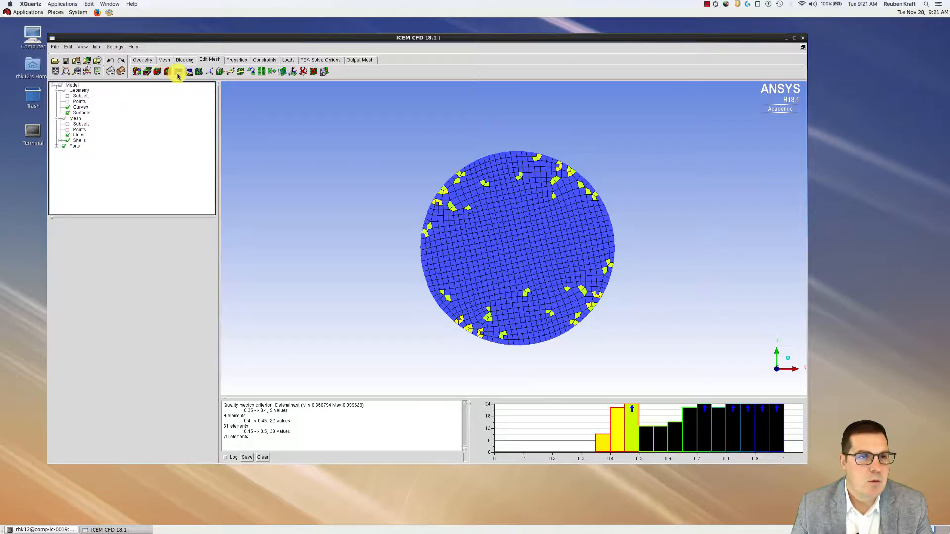
Delete every existing mesh element so the disk is left as a bare surface
{"action": "left_click", "coordinate": [313, 72]}
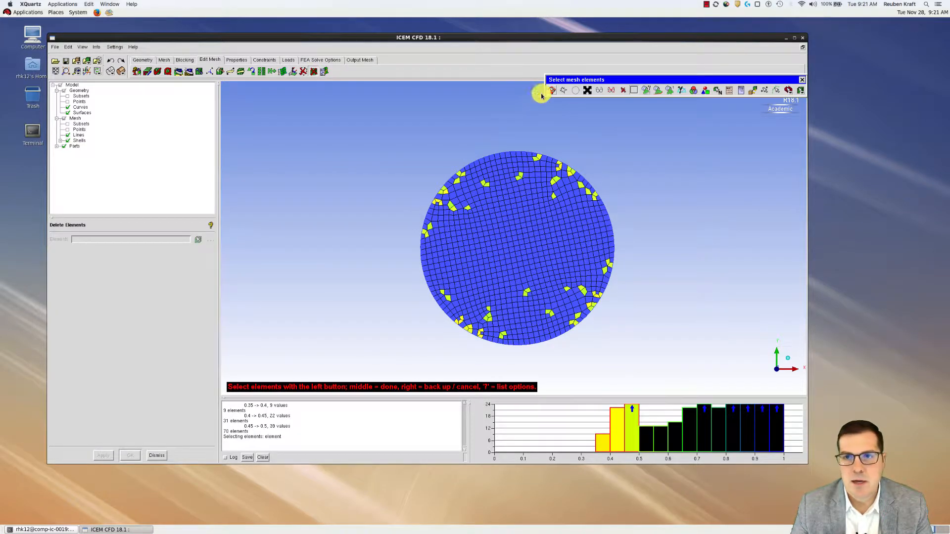
{"action": "left_click", "coordinate": [600, 91]}
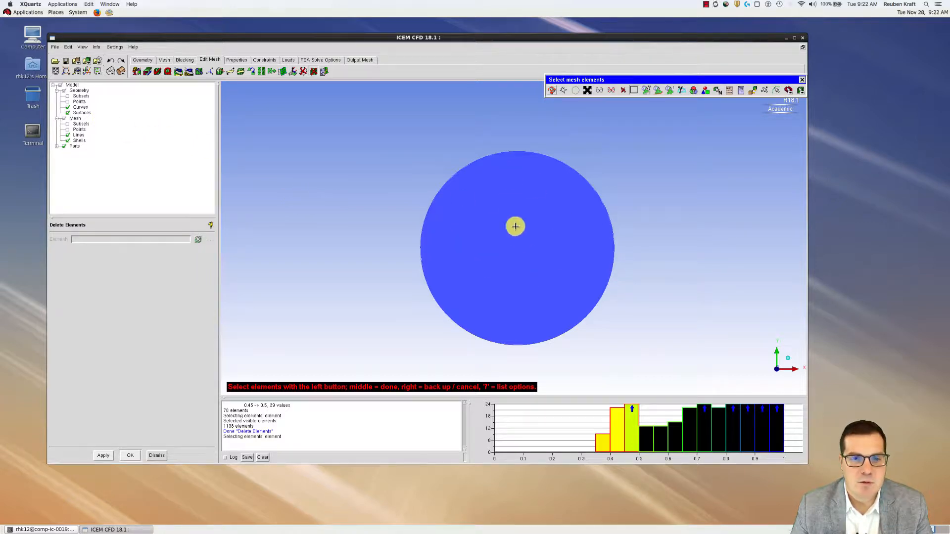
{"action": "left_click", "coordinate": [182, 60]}
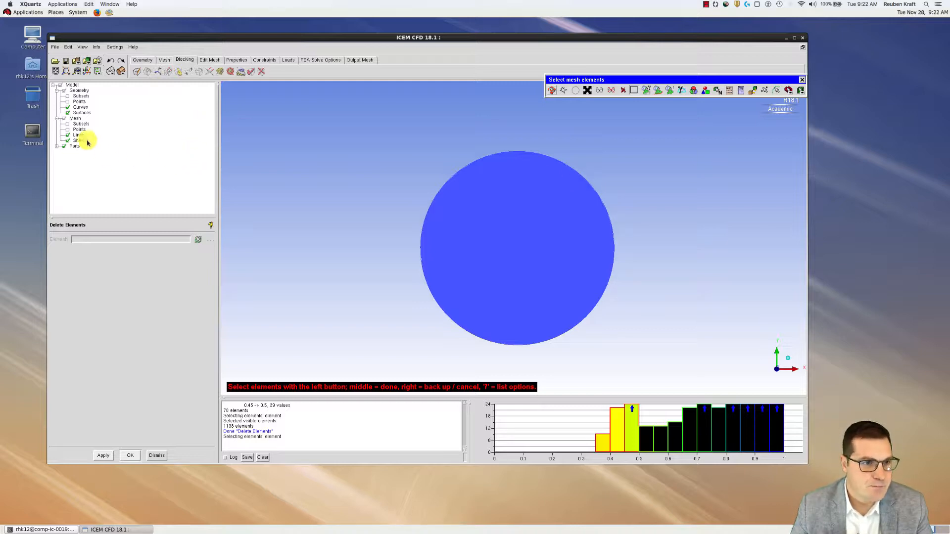
Initialize a 2D Planar block in part SOLID as a square enclosing the disk, fitted to view
{"action": "left_click", "coordinate": [136, 72]}
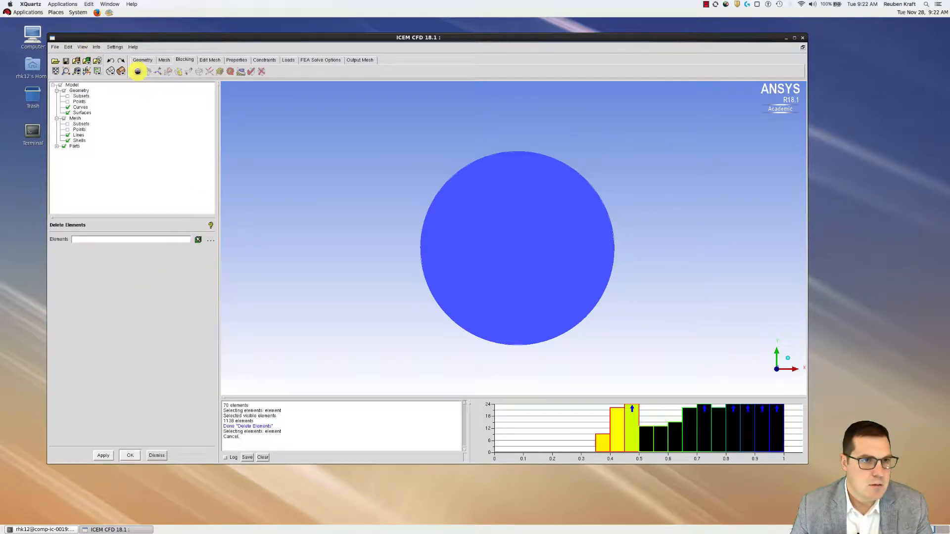
{"action": "left_click", "coordinate": [137, 71]}
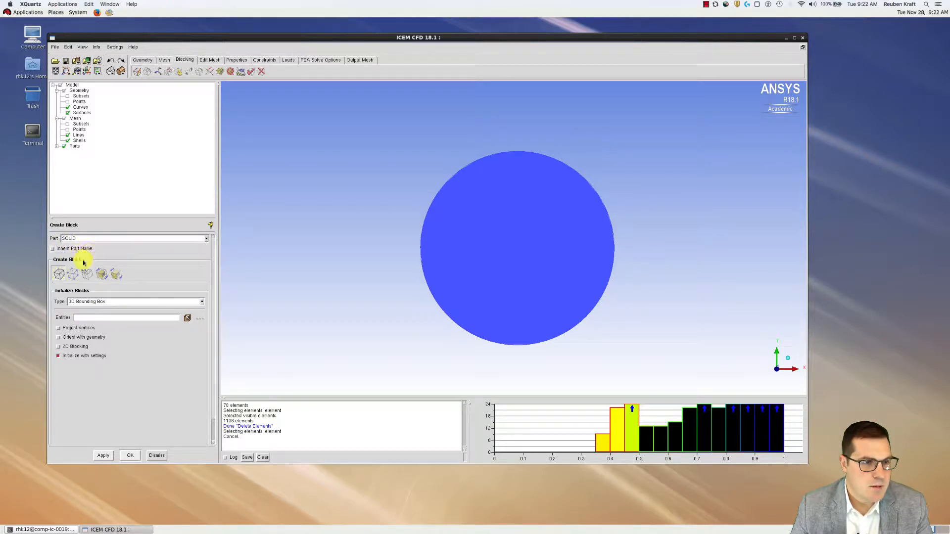
{"action": "left_click", "coordinate": [83, 302]}
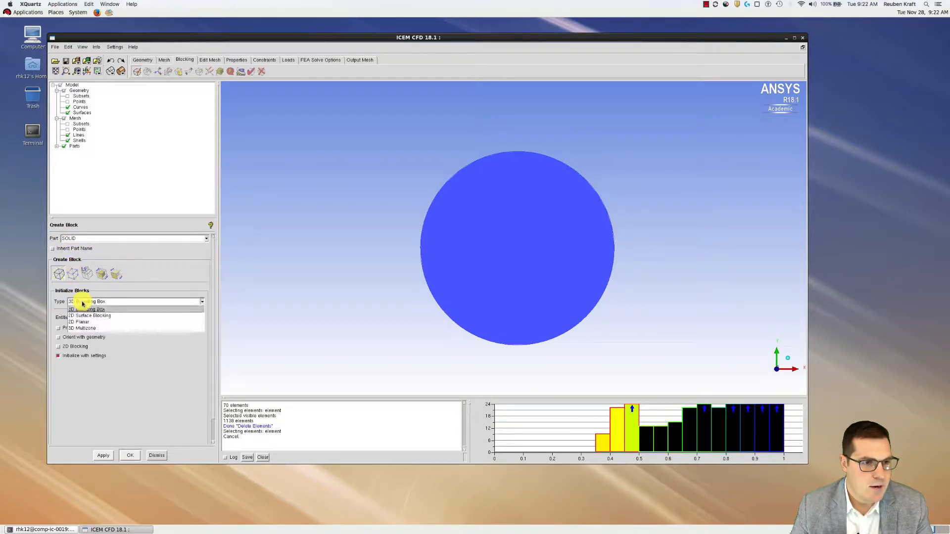
{"action": "left_click", "coordinate": [79, 322]}
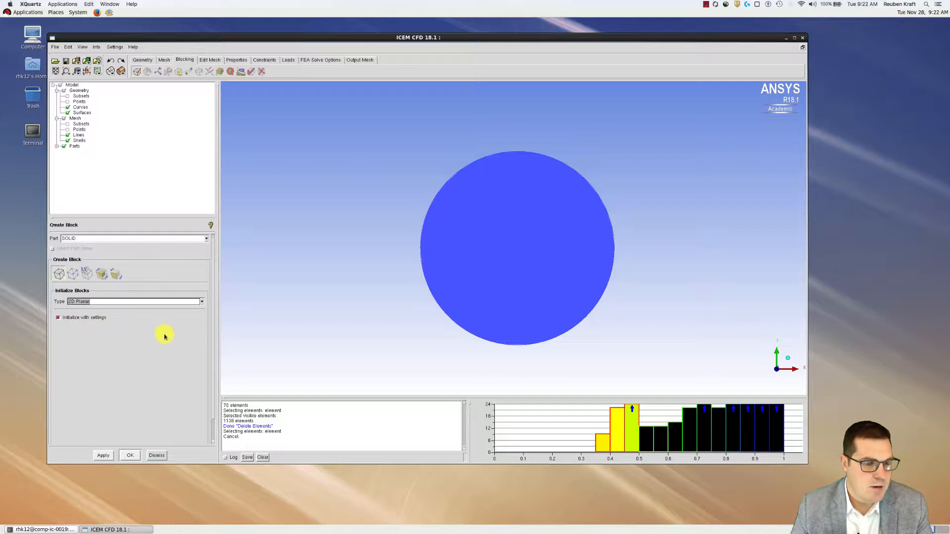
{"action": "left_click", "coordinate": [104, 454]}
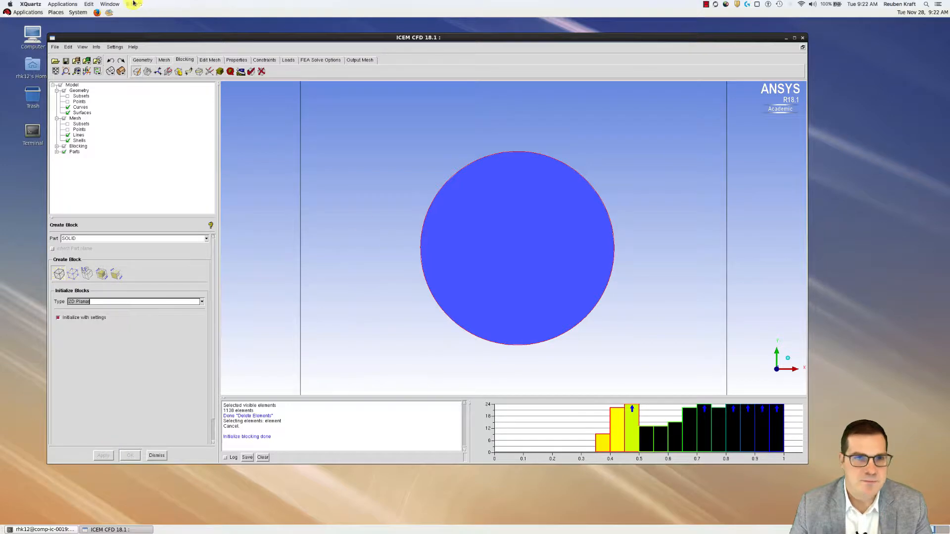
{"action": "left_click", "coordinate": [57, 71]}
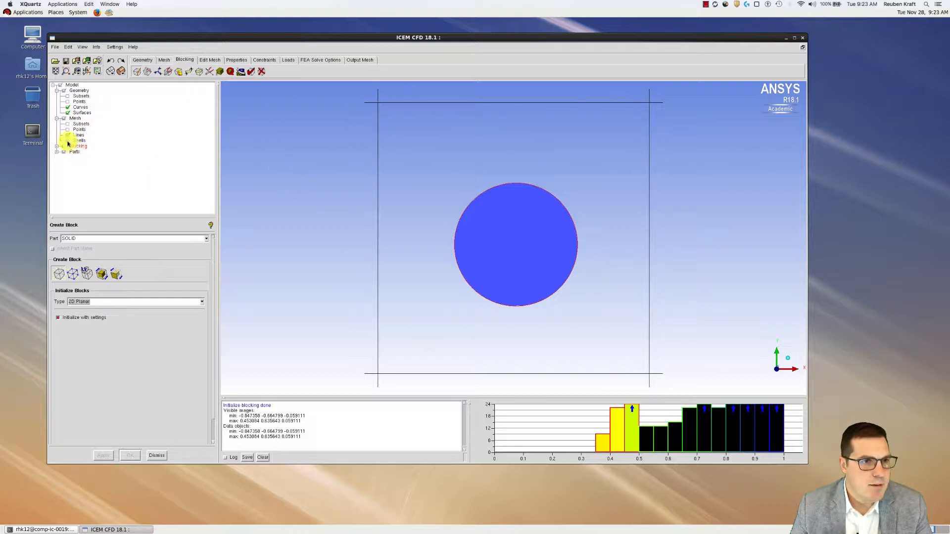
{"action": "left_click", "coordinate": [57, 118]}
Expand Blocking in the model tree and show Blocks as a filled green square around the disk
{"action": "left_click", "coordinate": [56, 91]}
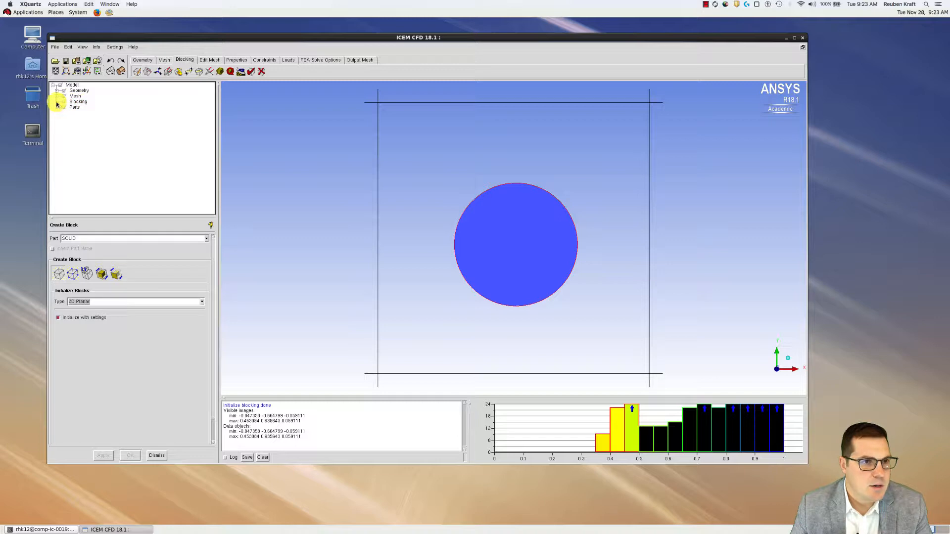
{"action": "left_click", "coordinate": [57, 102]}
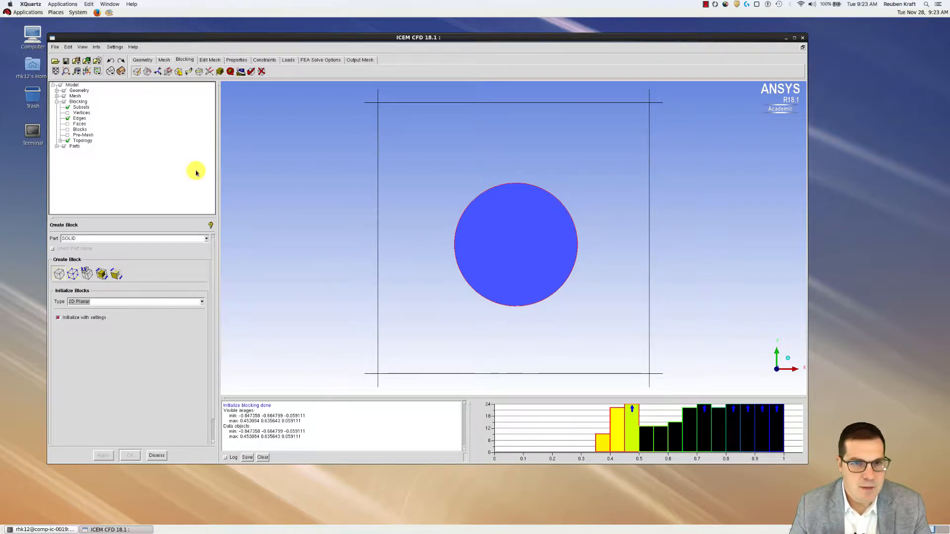
{"action": "left_click", "coordinate": [67, 129]}
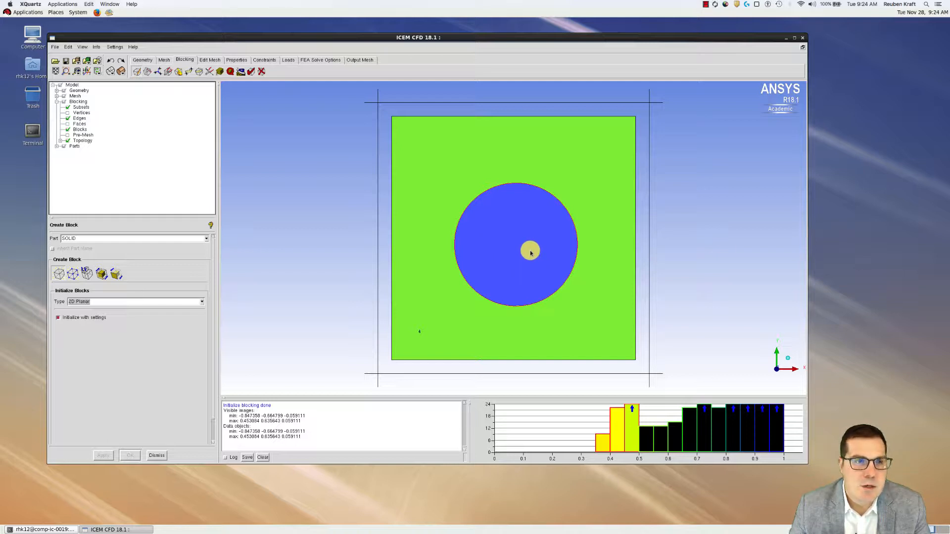
Compute the pre-mesh (Determinant 3x3 quality 0.915), then hide the block fill and edges
{"action": "left_click", "coordinate": [67, 135]}
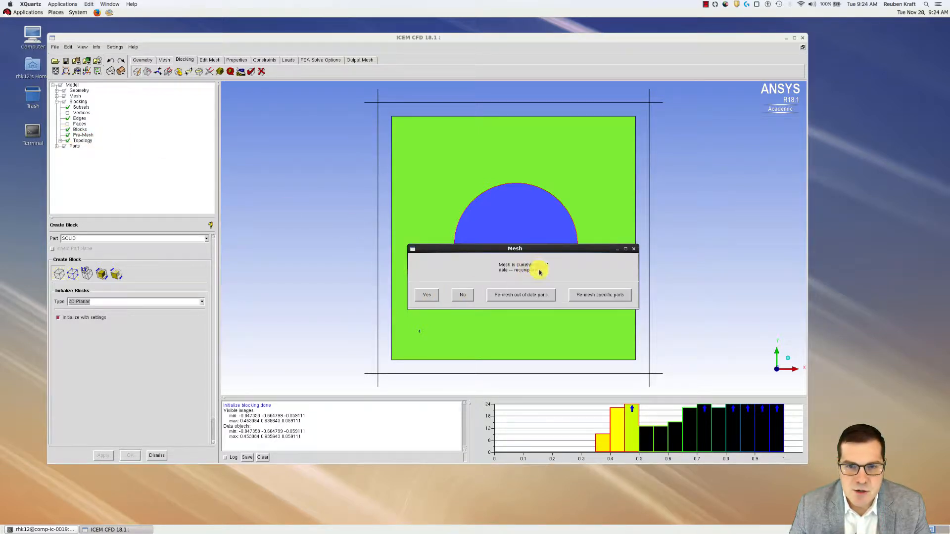
{"action": "left_click", "coordinate": [425, 296]}
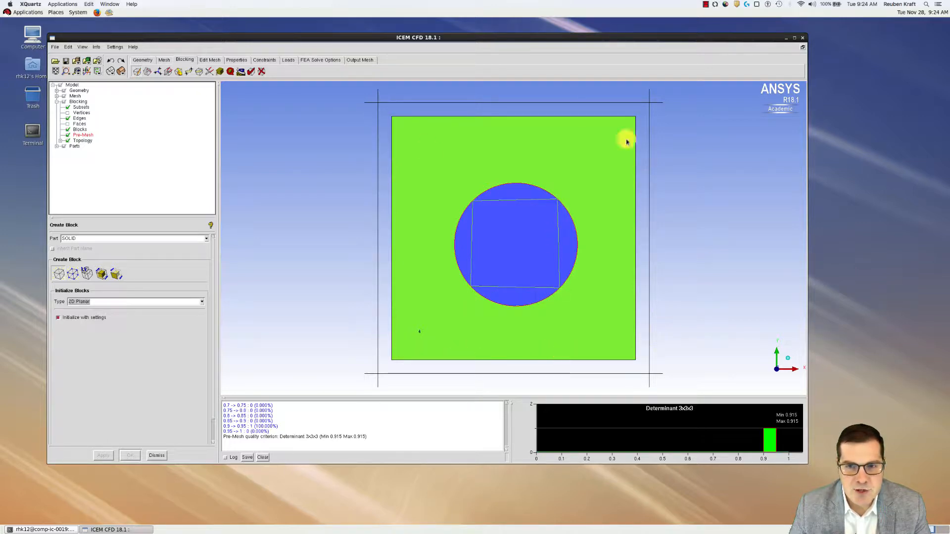
{"action": "left_click", "coordinate": [68, 130]}
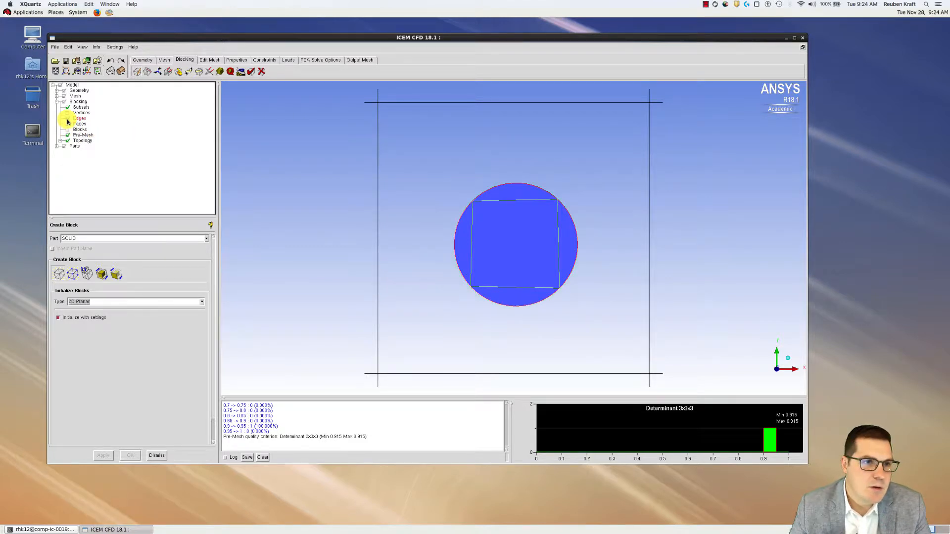
{"action": "left_click", "coordinate": [68, 119]}
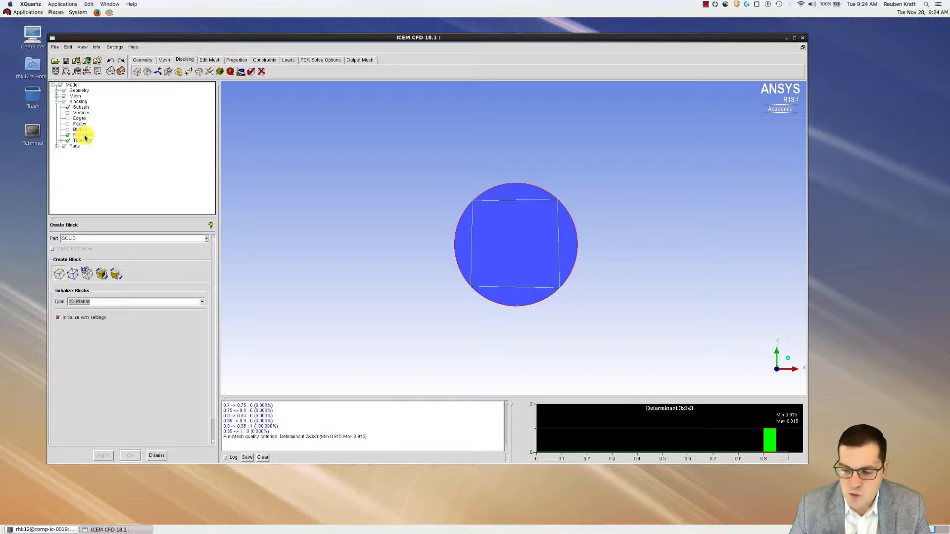
Convert the pre-mesh to an unstructured mesh, replacing the existing mesh
{"action": "right_click", "coordinate": [85, 137]}
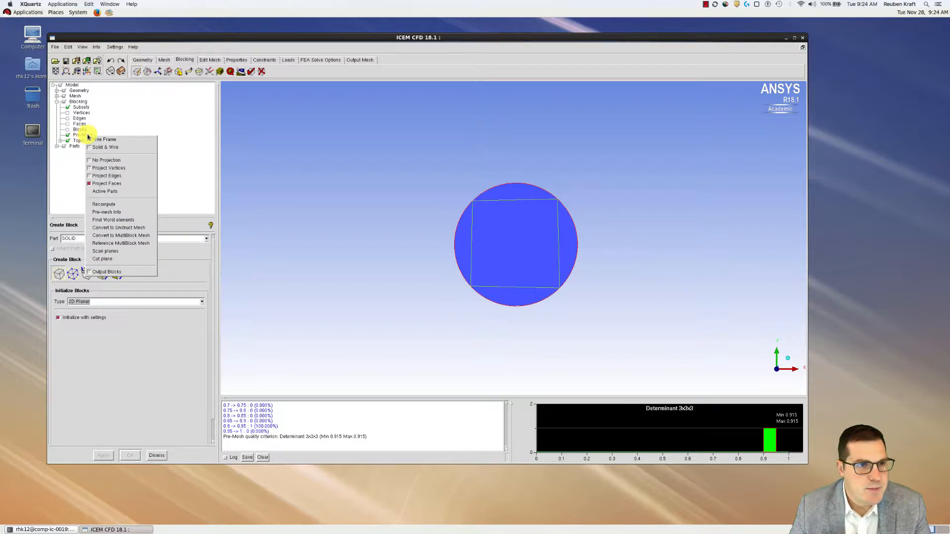
{"action": "left_click", "coordinate": [99, 229]}
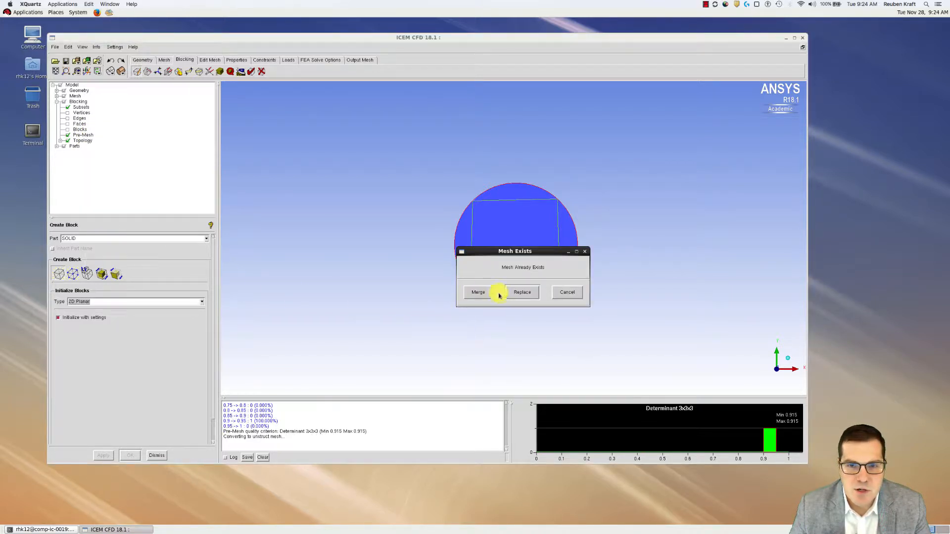
{"action": "left_click", "coordinate": [523, 292]}
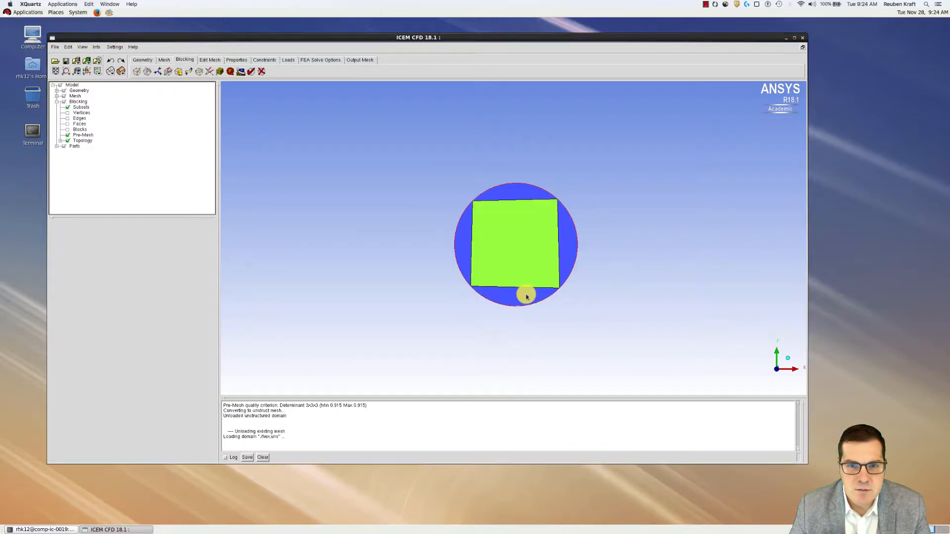
Hide the shell mesh and display the filled green block with its edges around the disk
{"action": "left_click", "coordinate": [56, 96]}
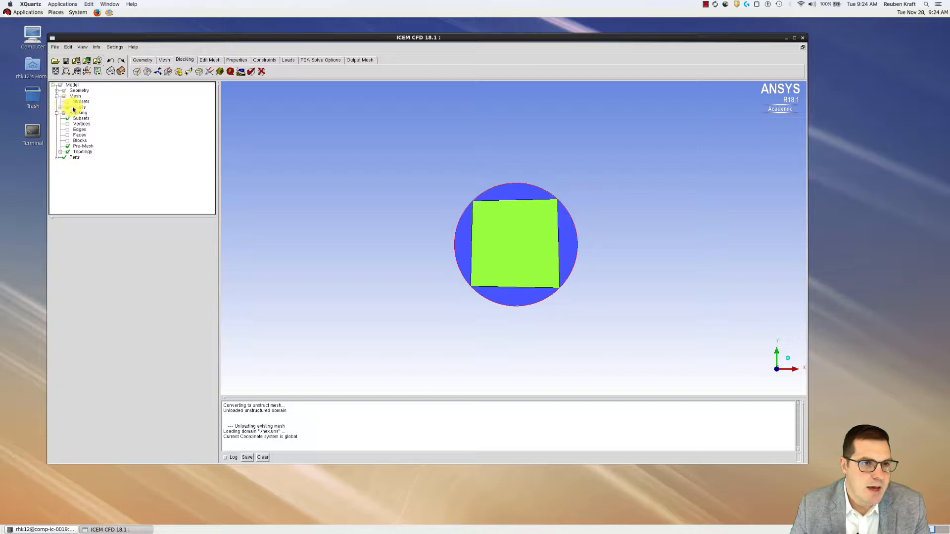
{"action": "left_click", "coordinate": [64, 108]}
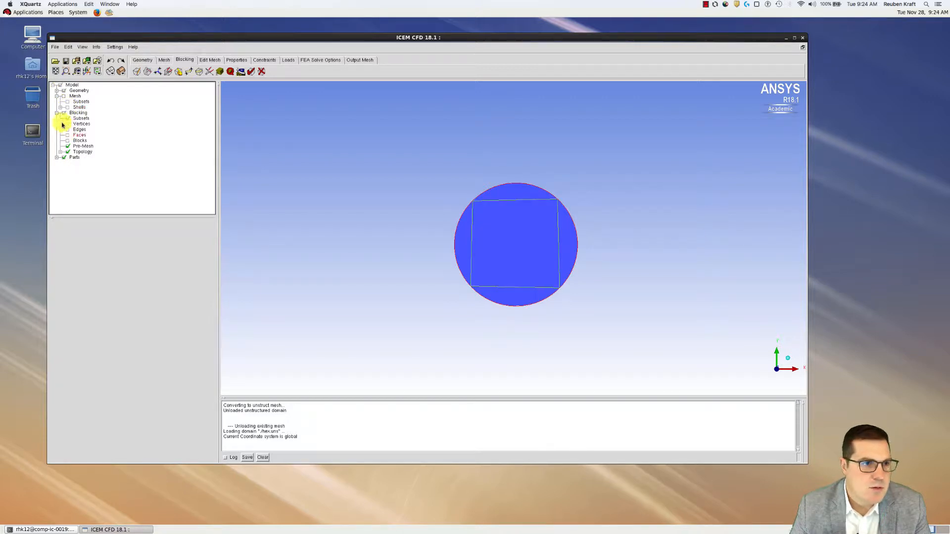
{"action": "left_click", "coordinate": [63, 113]}
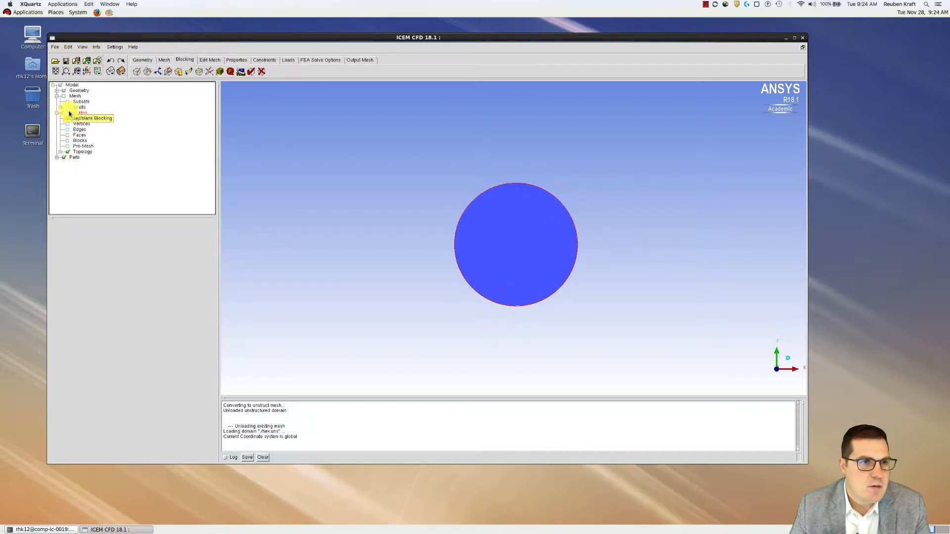
{"action": "left_click", "coordinate": [68, 107]}
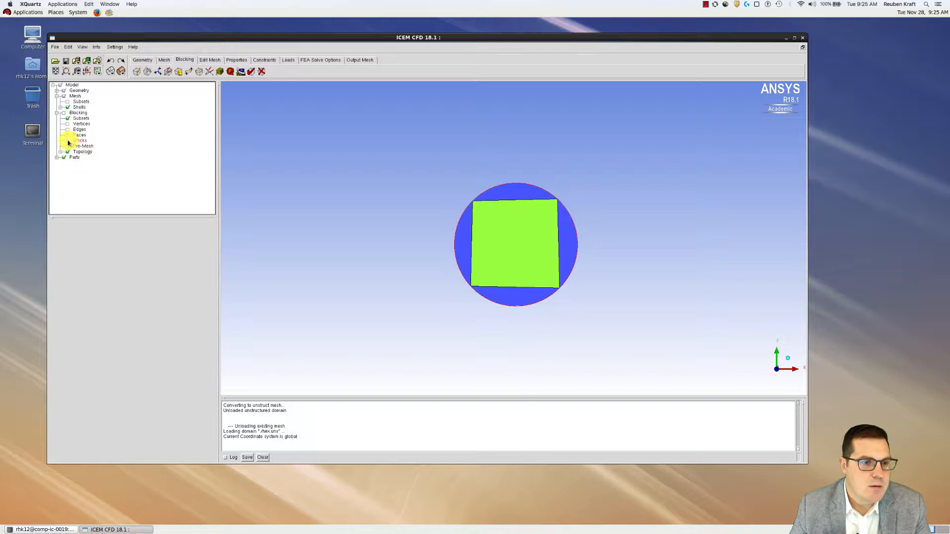
{"action": "left_click", "coordinate": [67, 142]}
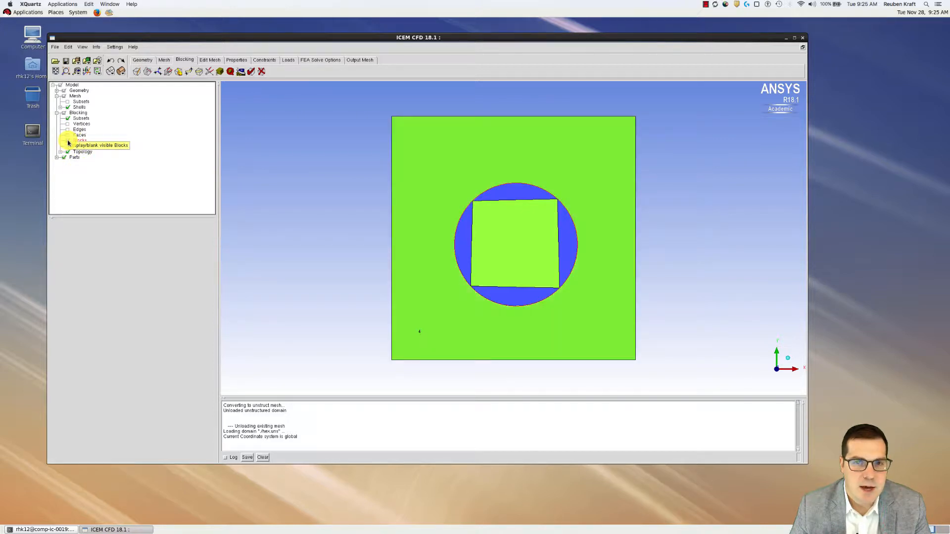
{"action": "left_click", "coordinate": [67, 107]}
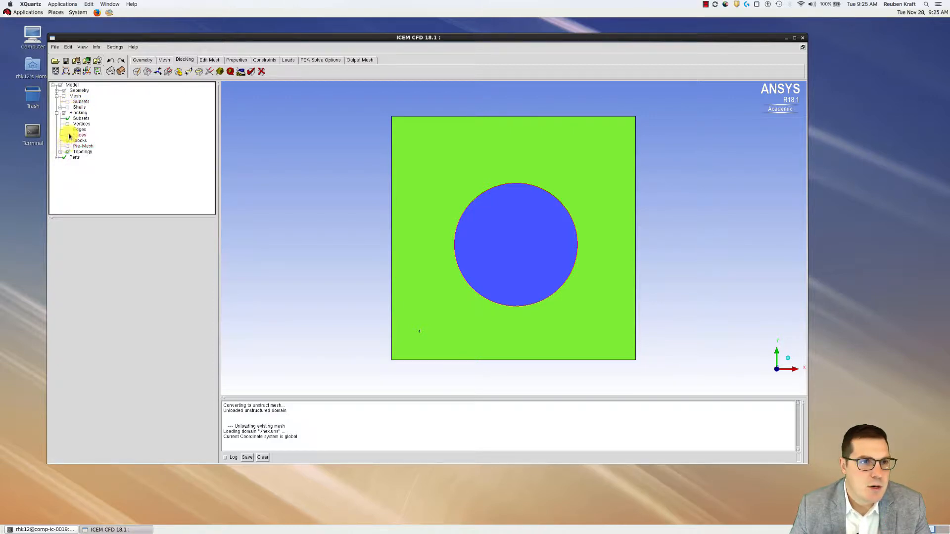
{"action": "left_click", "coordinate": [68, 130]}
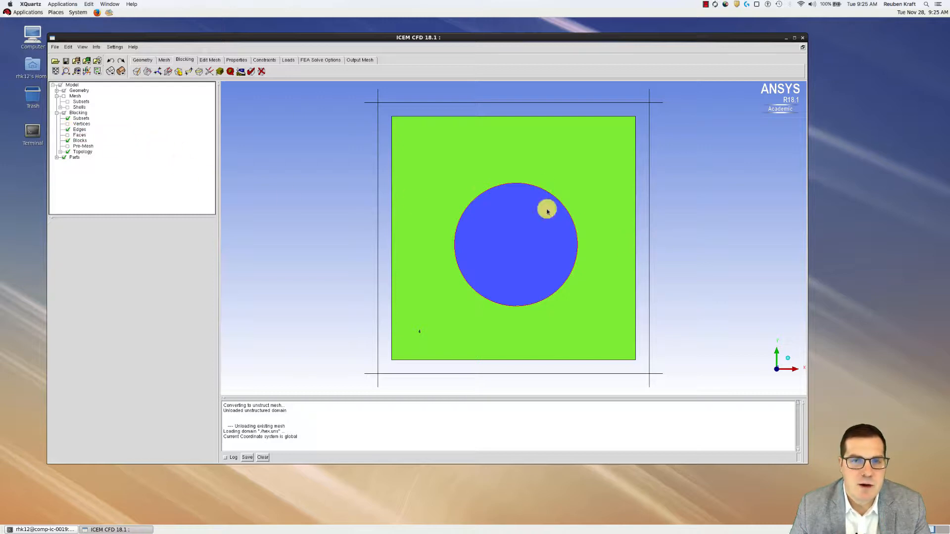
Scale the pre-mesh sizes by a factor of 2 and recompute the pre-mesh
{"action": "left_click", "coordinate": [219, 72]}
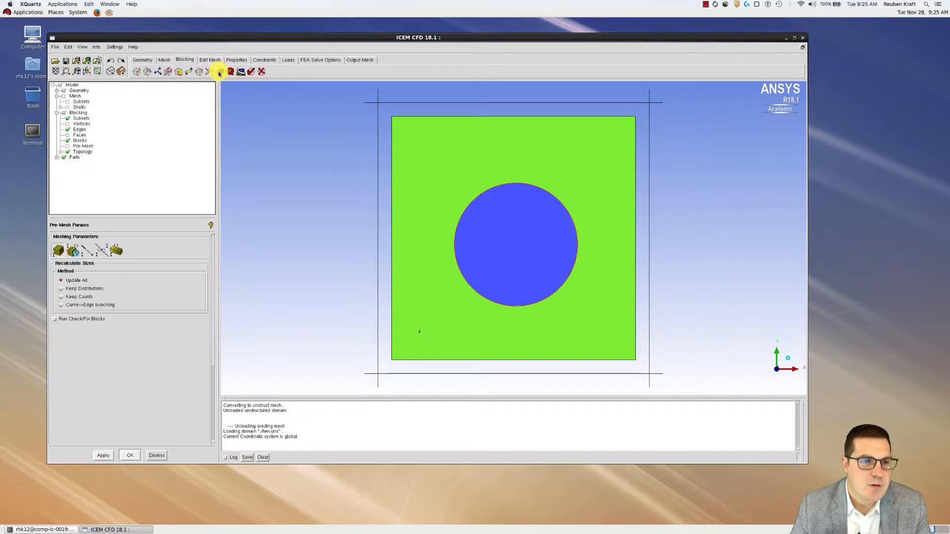
{"action": "left_click", "coordinate": [72, 254]}
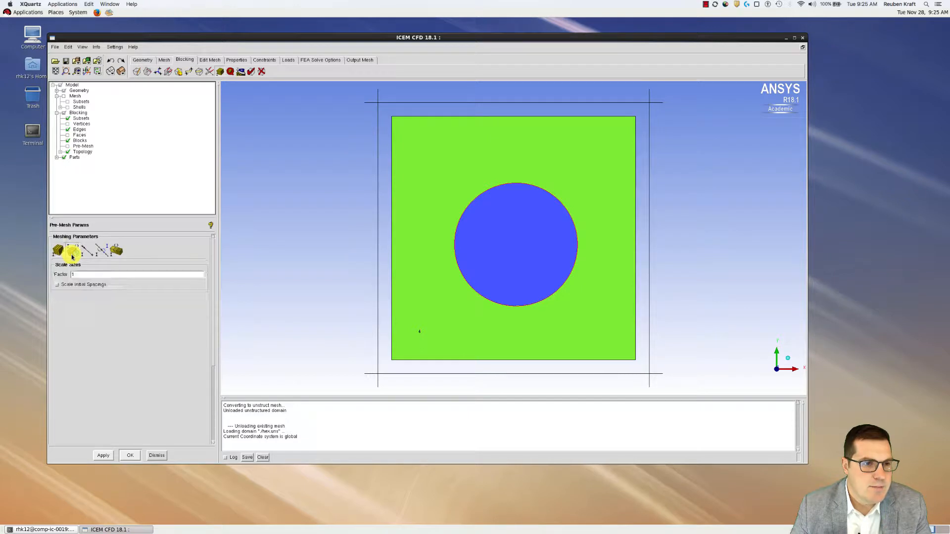
{"action": "left_click", "coordinate": [77, 275]}
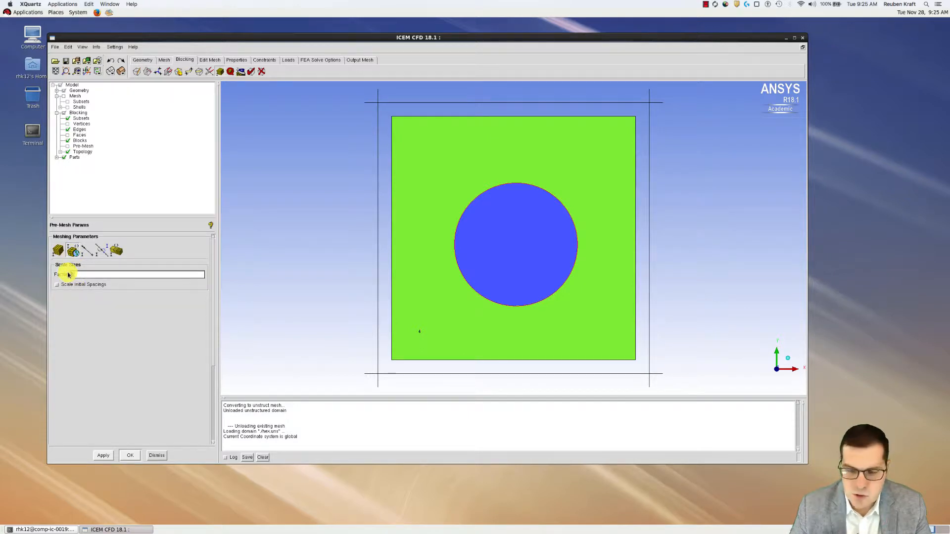
{"action": "type", "text": "2"}
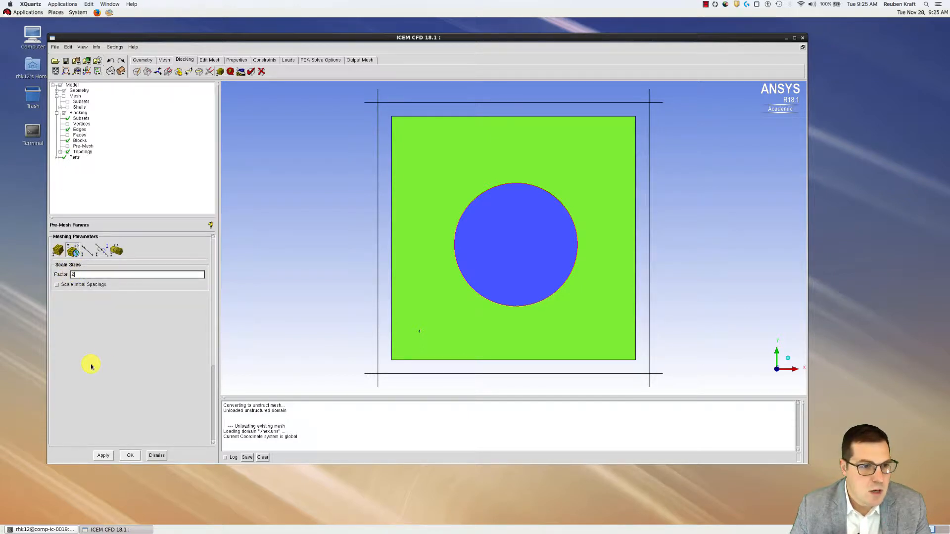
{"action": "left_click", "coordinate": [103, 456]}
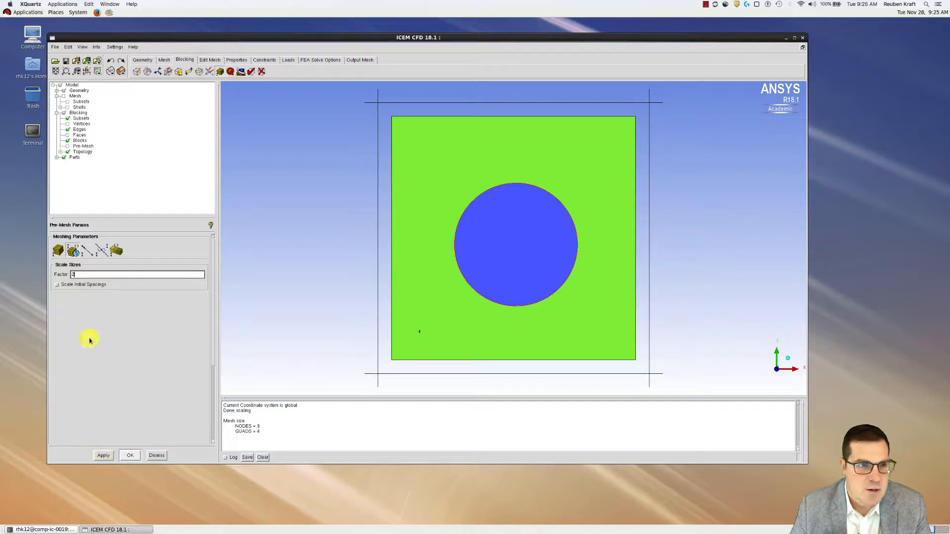
{"action": "left_click", "coordinate": [67, 146]}
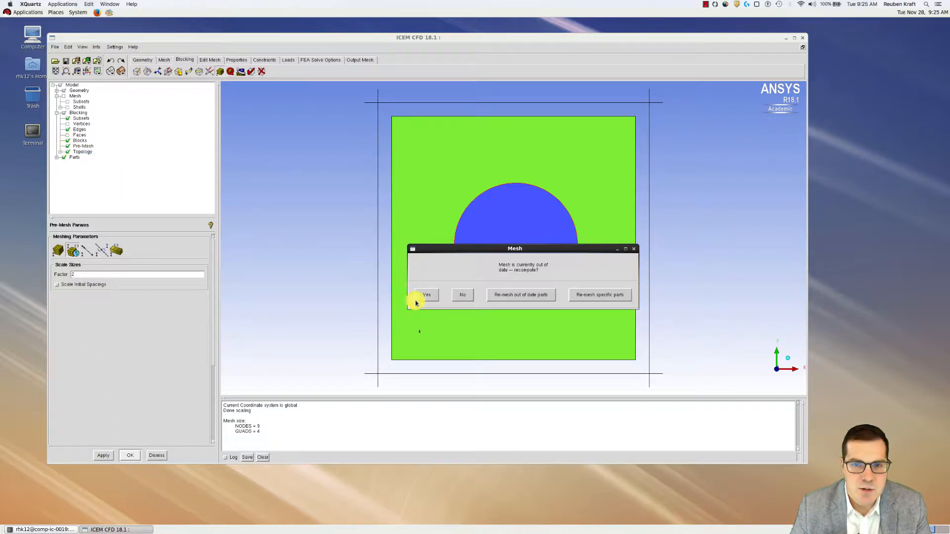
{"action": "left_click", "coordinate": [419, 295]}
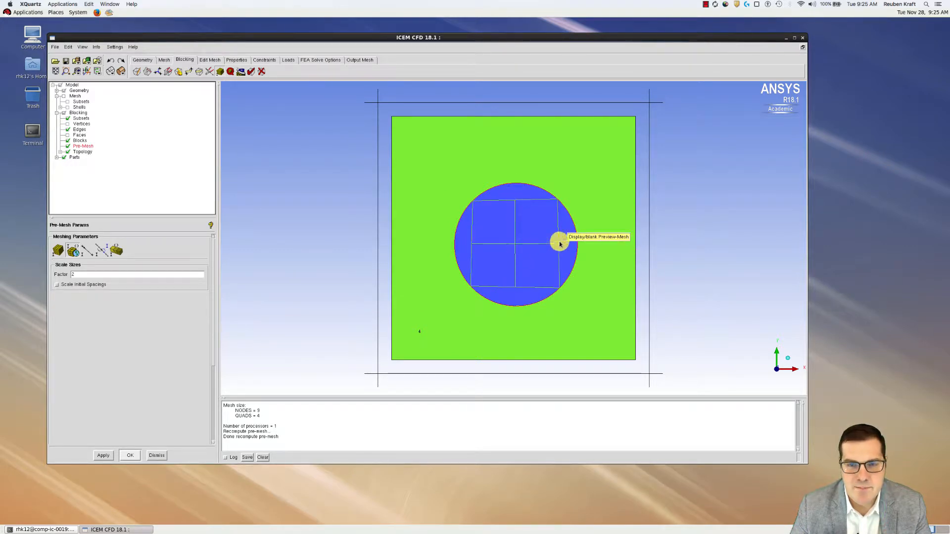
Replace the old mesh with the factor-2 pre-mesh as an unstructured mesh and inspect it
{"action": "right_click", "coordinate": [80, 147]}
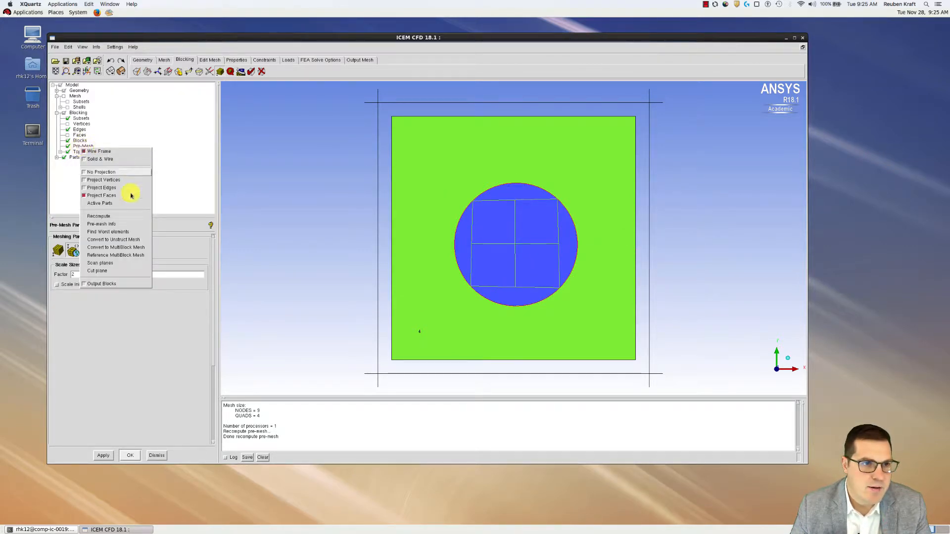
{"action": "left_click", "coordinate": [127, 240]}
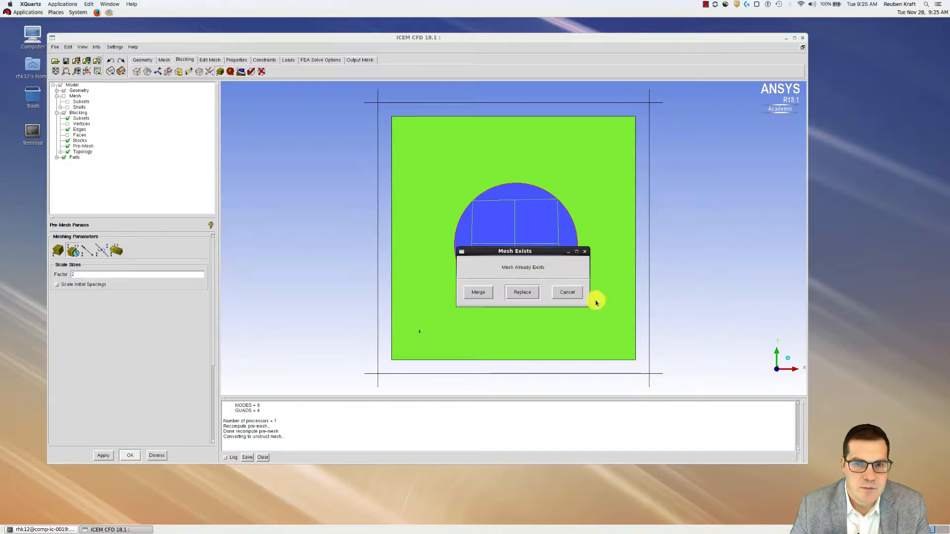
{"action": "left_click", "coordinate": [523, 296]}
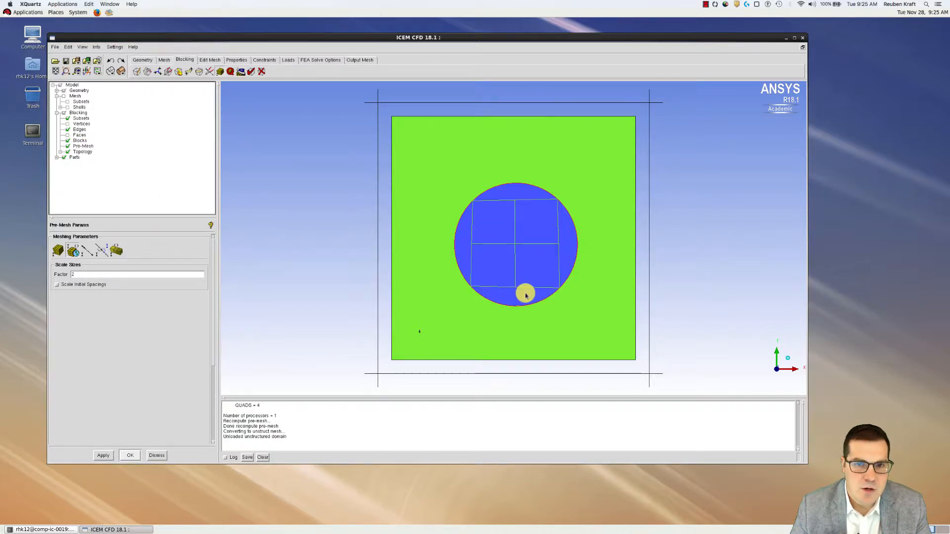
{"action": "left_click", "coordinate": [65, 115]}
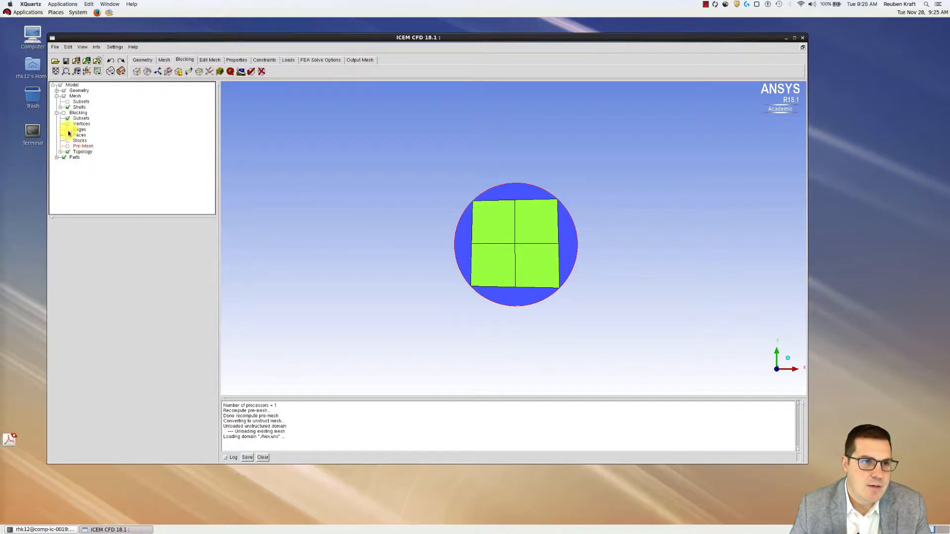
{"action": "left_click", "coordinate": [63, 113]}
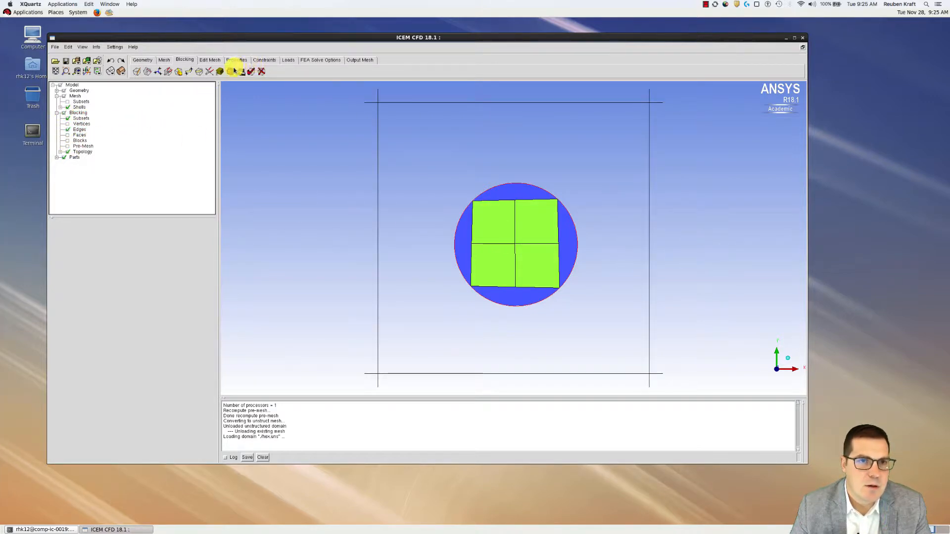
{"action": "left_click", "coordinate": [219, 71]}
Change the pre-mesh scale factor to 5, giving 2601 nodes and 2500 quads
{"action": "left_click_drag", "start_coordinate": [77, 275], "coordinate": [59, 276]}
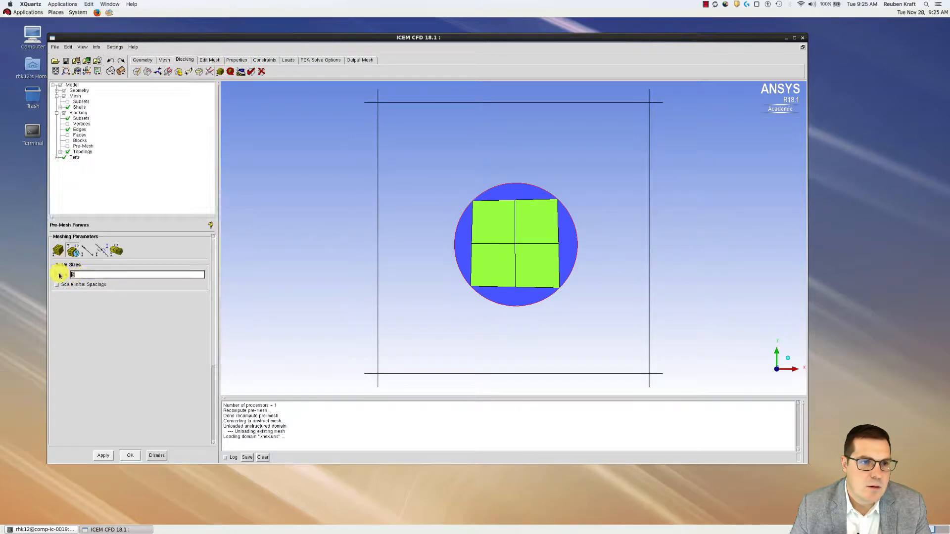
{"action": "type", "text": "5"}
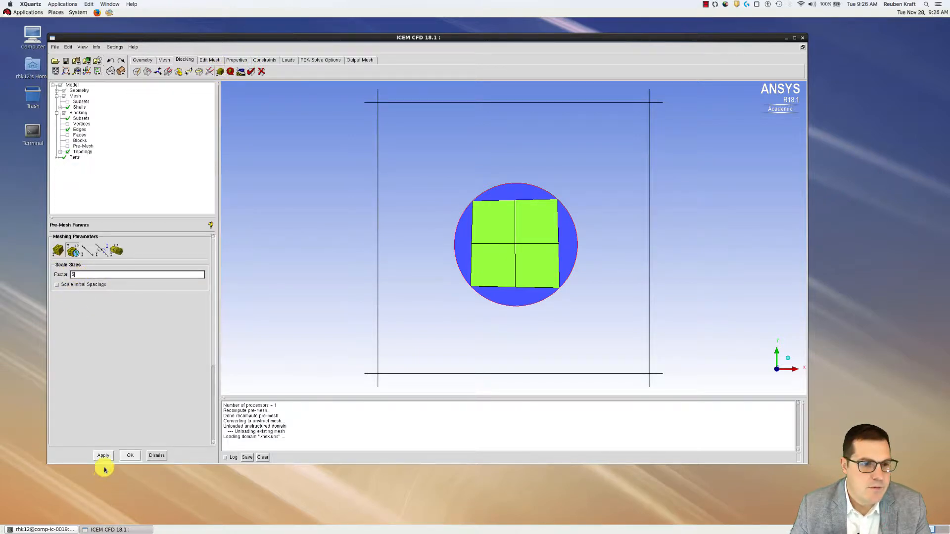
{"action": "left_click", "coordinate": [102, 456]}
{"action": "left_click", "coordinate": [129, 456]}
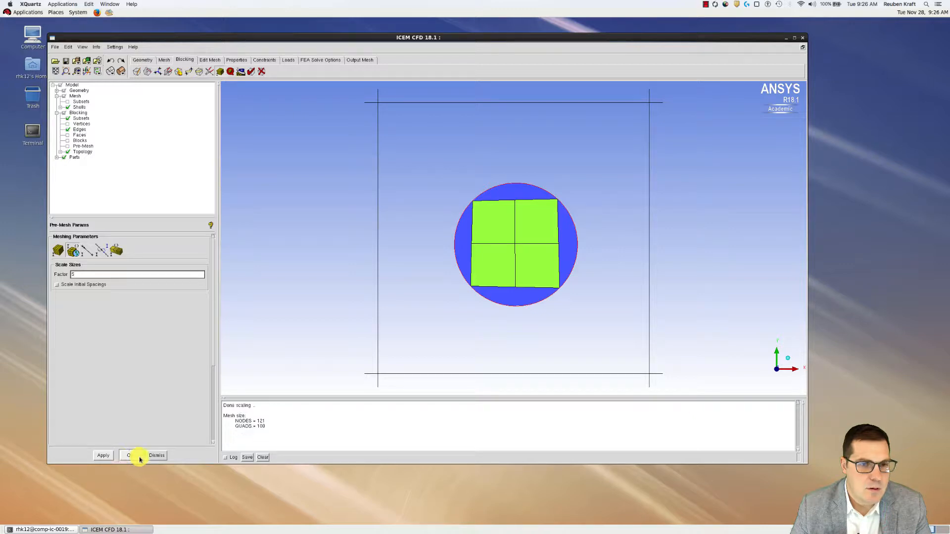
{"action": "left_click", "coordinate": [67, 146]}
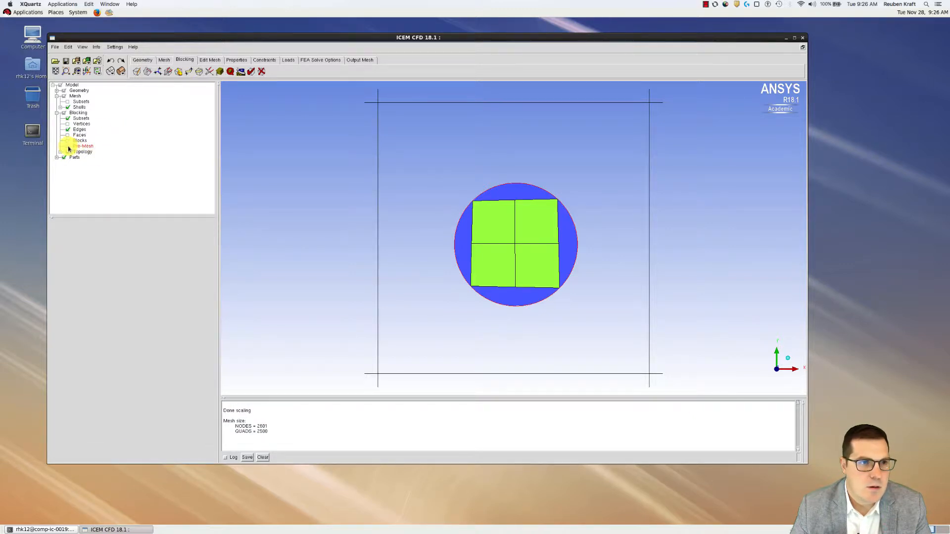
Recompute the factor-5 pre-mesh, replace the old mesh with it, and hide blocking and geometry
{"action": "left_click", "coordinate": [426, 295]}
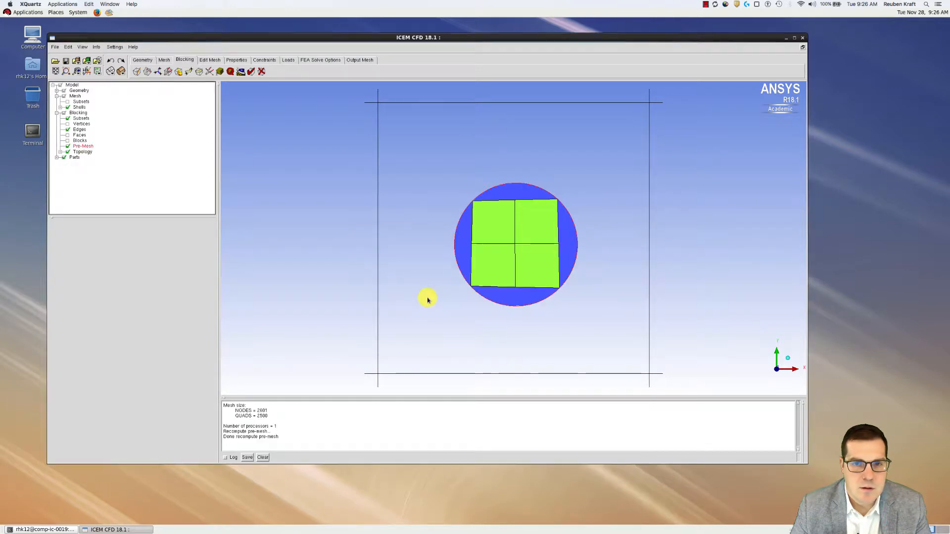
{"action": "left_click", "coordinate": [68, 107]}
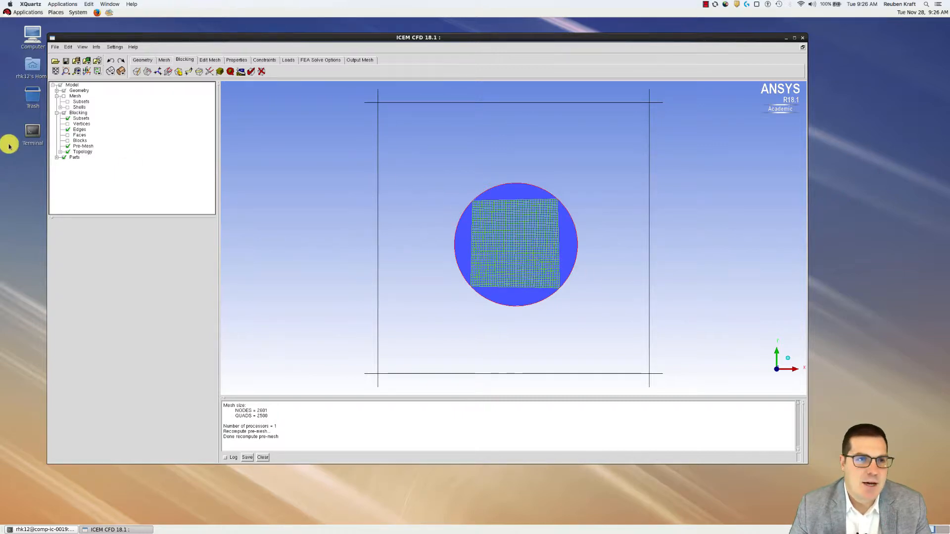
{"action": "right_click", "coordinate": [77, 146]}
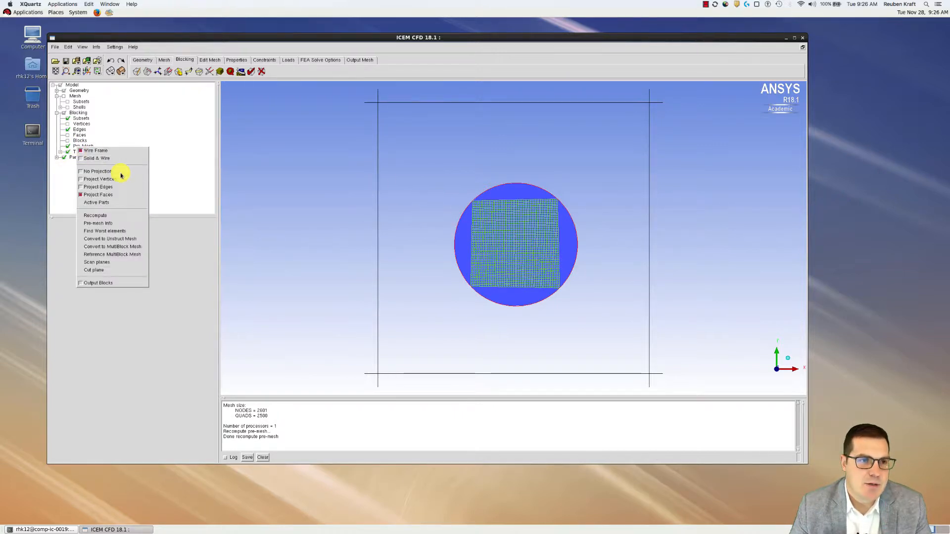
{"action": "left_click", "coordinate": [121, 239]}
{"action": "left_click", "coordinate": [522, 292]}
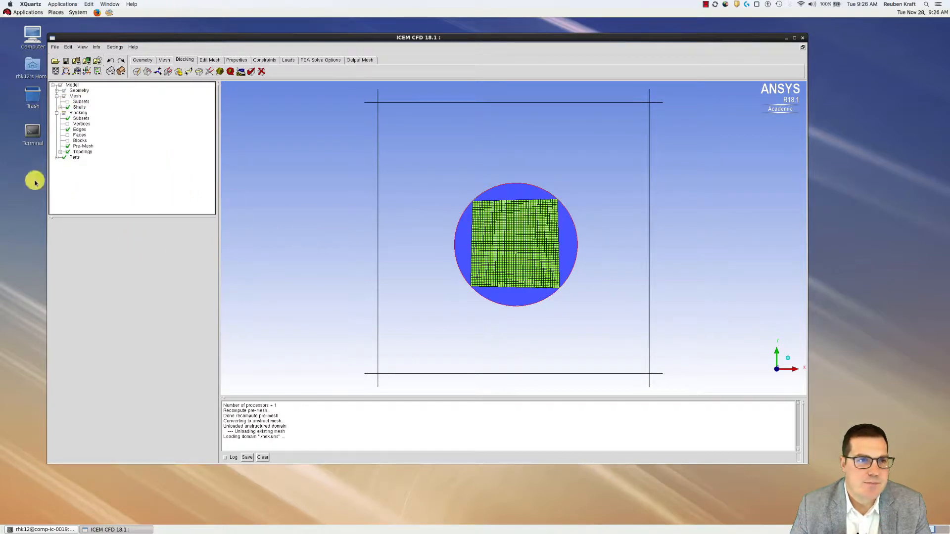
{"action": "left_click", "coordinate": [63, 114]}
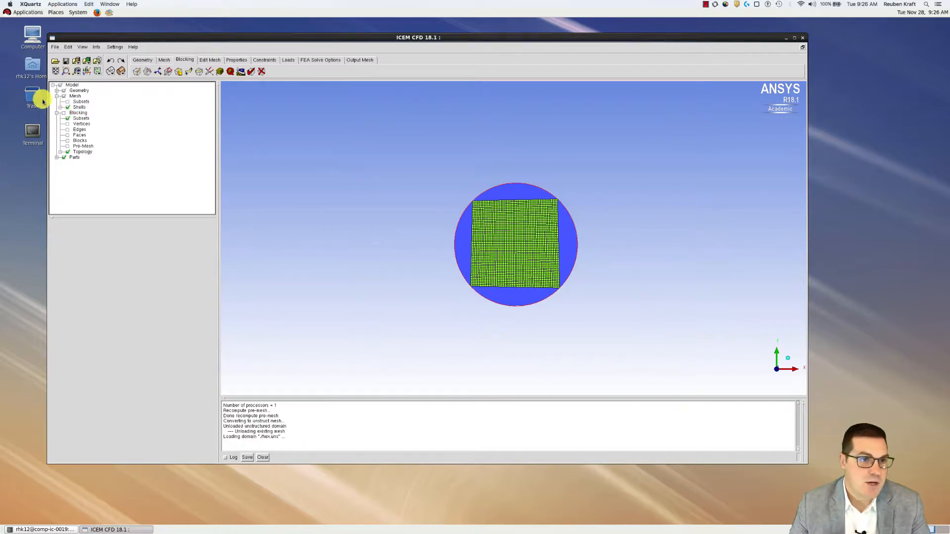
{"action": "left_click", "coordinate": [63, 91]}
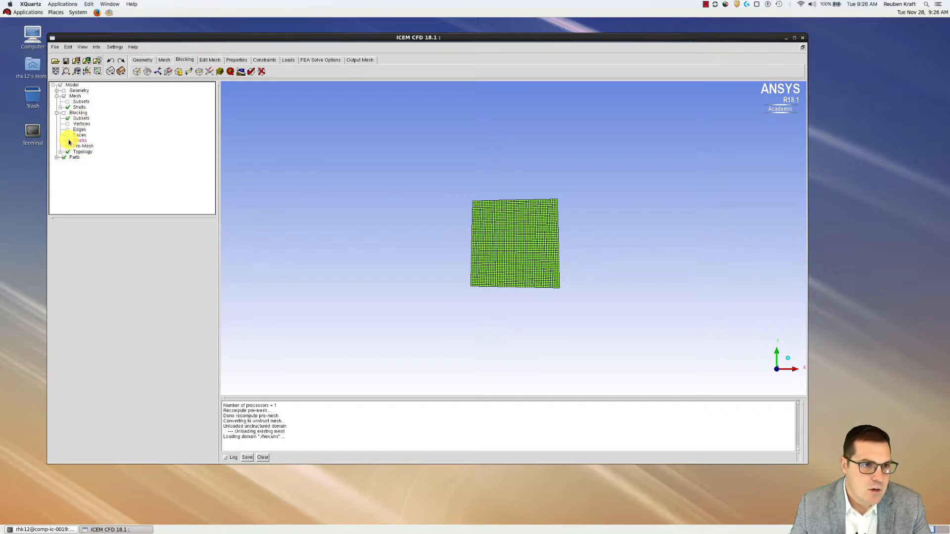
Hide the shell mesh and redisplay the blocking edges, geometry curves, surfaces and filled blocks
{"action": "left_click", "coordinate": [63, 113]}
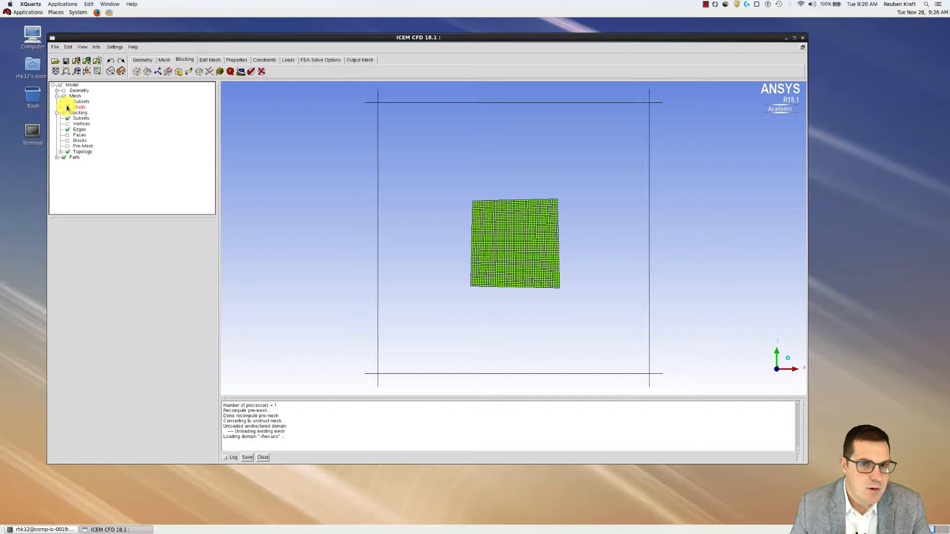
{"action": "left_click", "coordinate": [67, 108]}
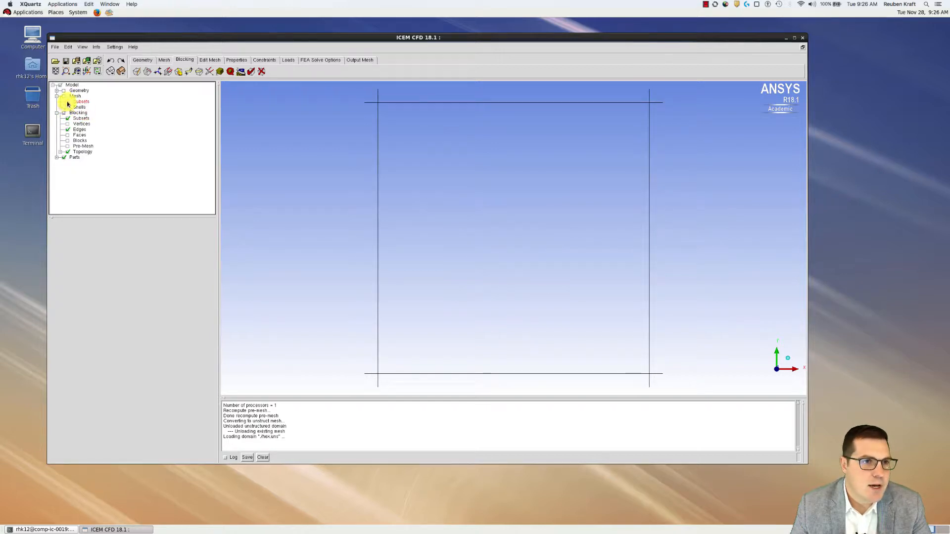
{"action": "left_click", "coordinate": [57, 91]}
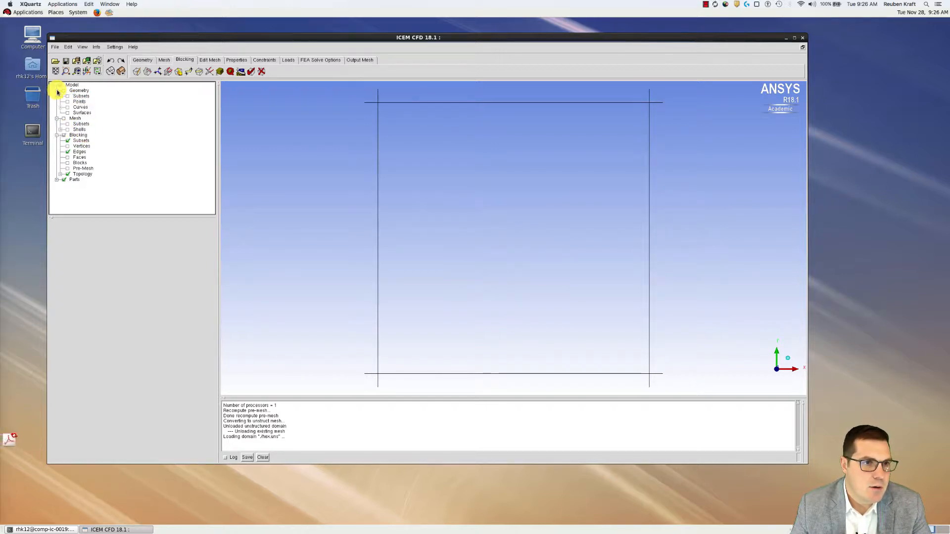
{"action": "left_click", "coordinate": [68, 108]}
{"action": "left_click", "coordinate": [67, 113]}
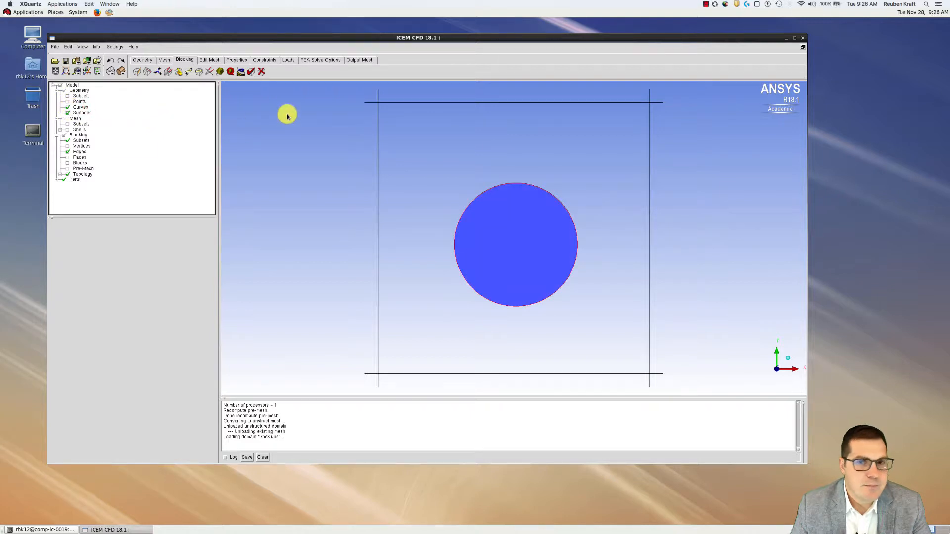
{"action": "left_click", "coordinate": [69, 163]}
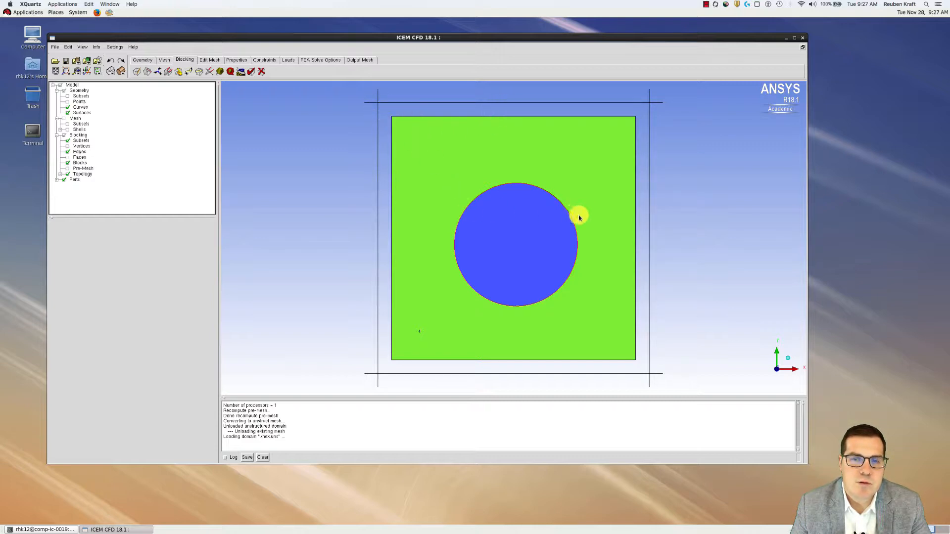
Associate the top blocking edge {13 21 0} with the circle curve, displaying curves to pick it
{"action": "left_click", "coordinate": [178, 71]}
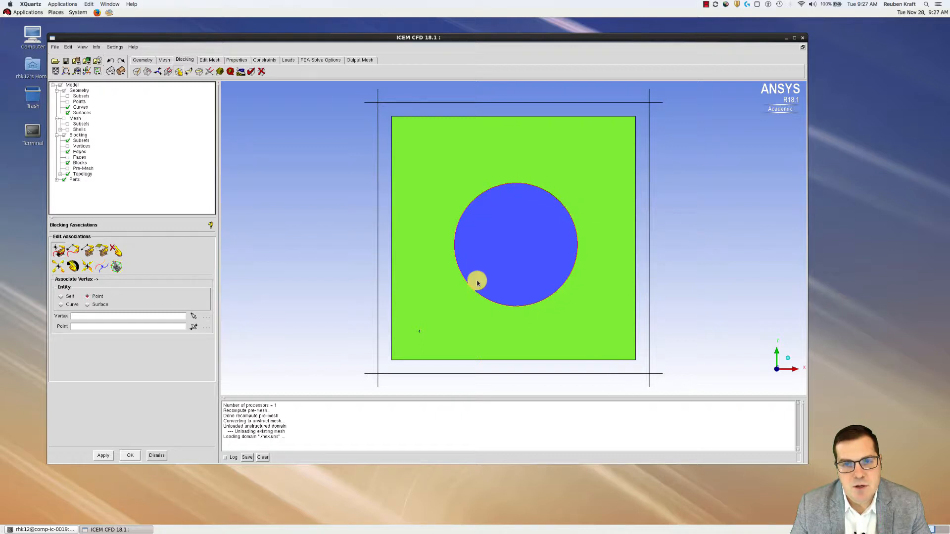
{"action": "left_click", "coordinate": [72, 250]}
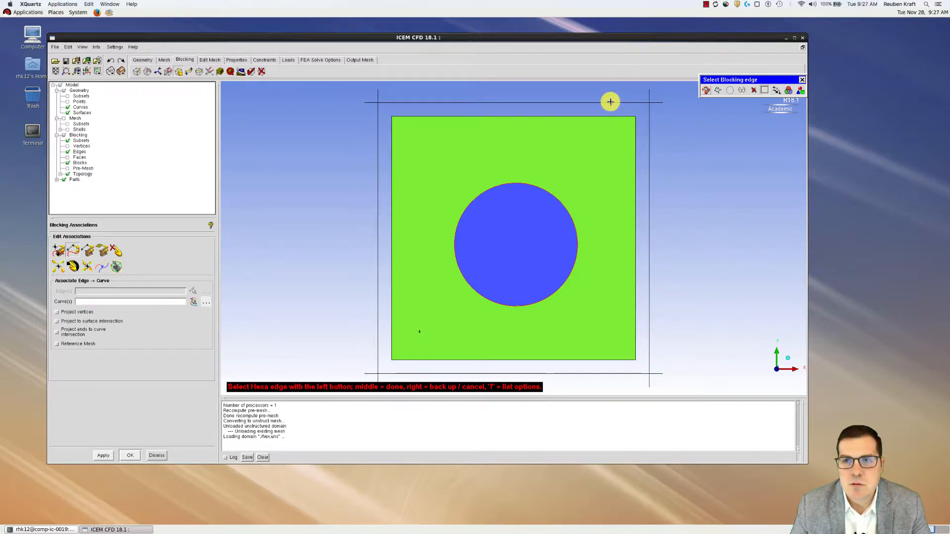
{"action": "left_click", "coordinate": [503, 102]}
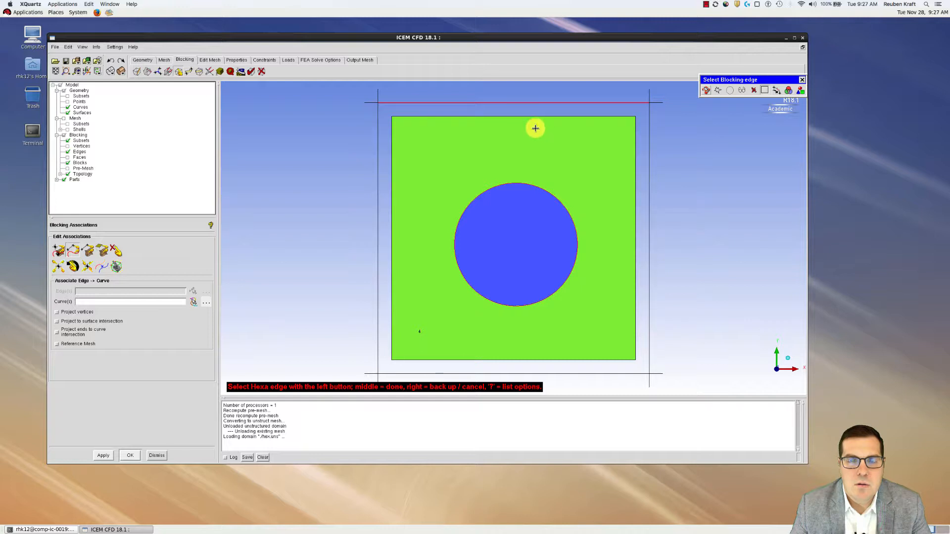
{"action": "middle_click", "coordinate": [471, 166]}
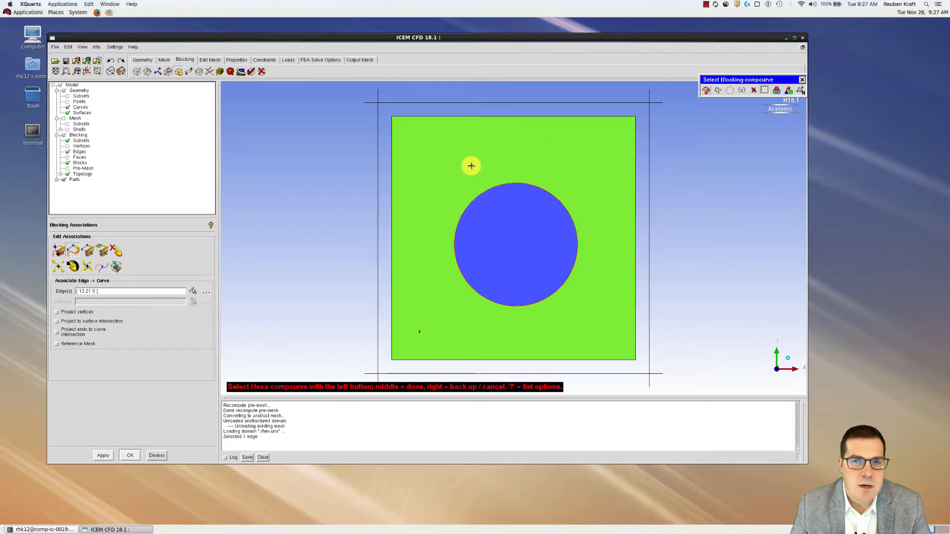
{"action": "left_click", "coordinate": [504, 184]}
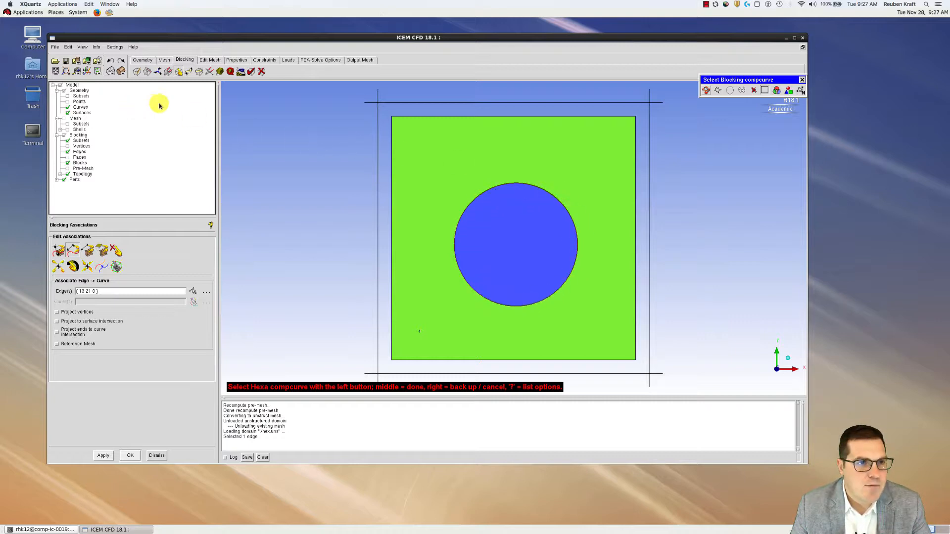
{"action": "left_click", "coordinate": [67, 108]}
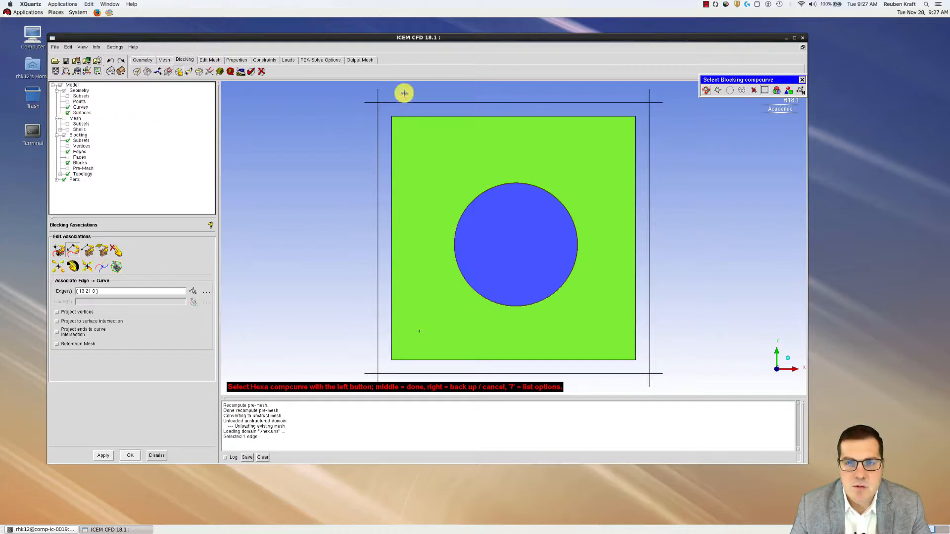
{"action": "left_click", "coordinate": [606, 184]}
{"action": "middle_click", "coordinate": [606, 184]}
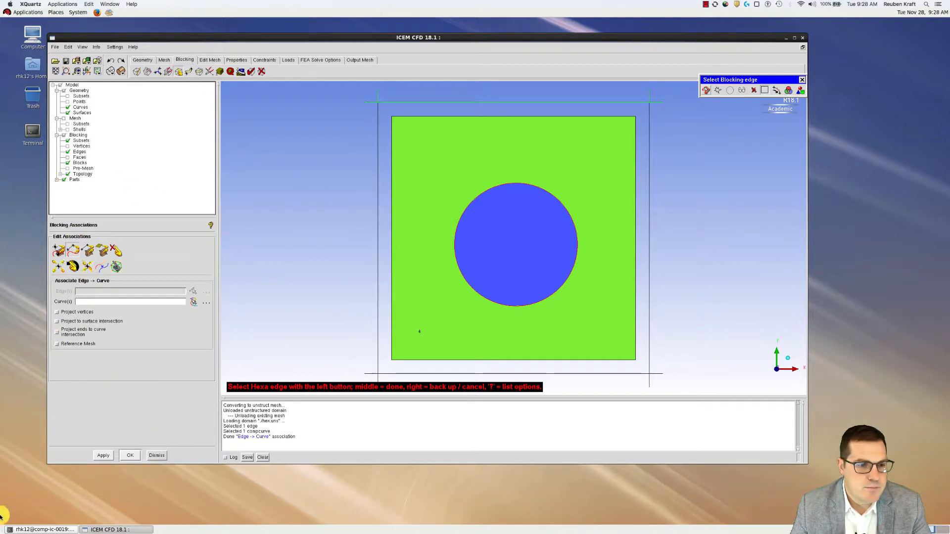
Close the stray dock application and display the recomputed pre-mesh following the circle's top arc
{"action": "right_click", "coordinate": [10, 439]}
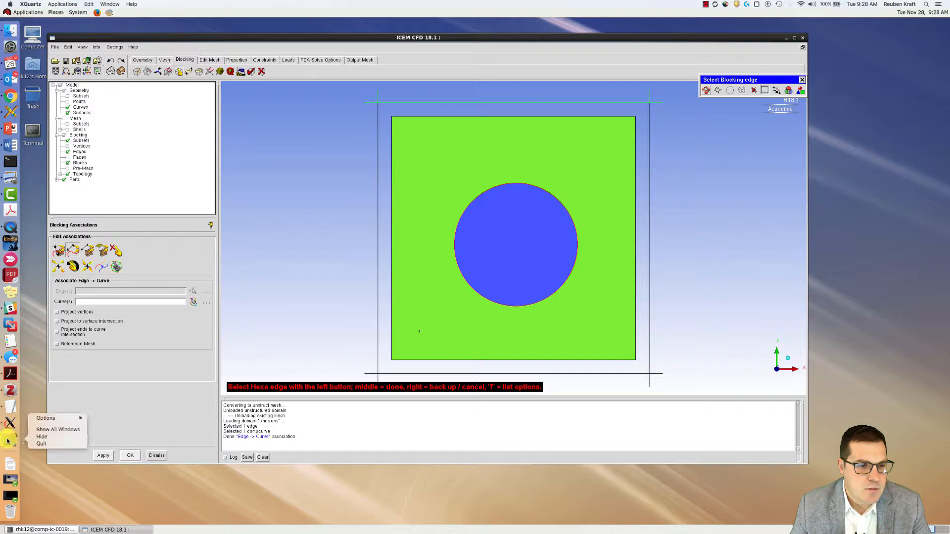
{"action": "left_click", "coordinate": [38, 444]}
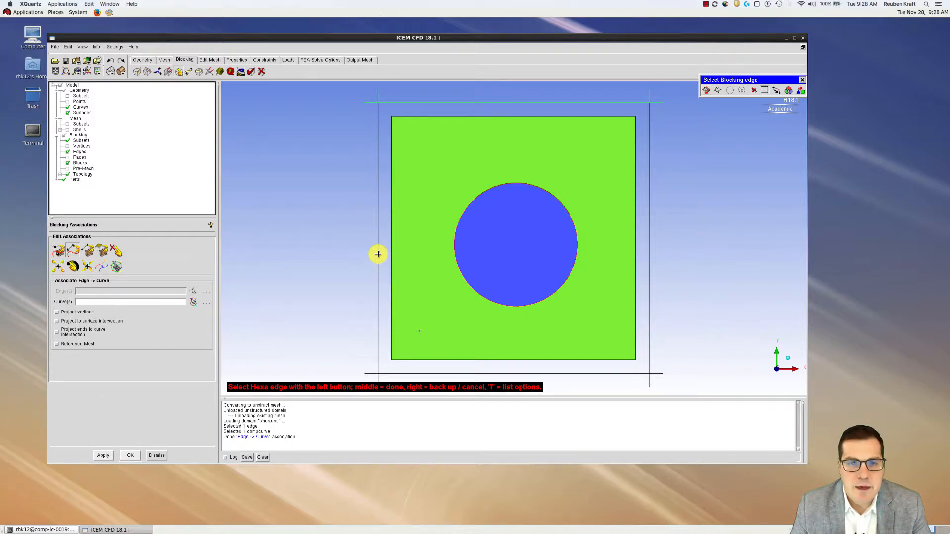
{"action": "left_click", "coordinate": [68, 169]}
{"action": "left_click", "coordinate": [423, 291]}
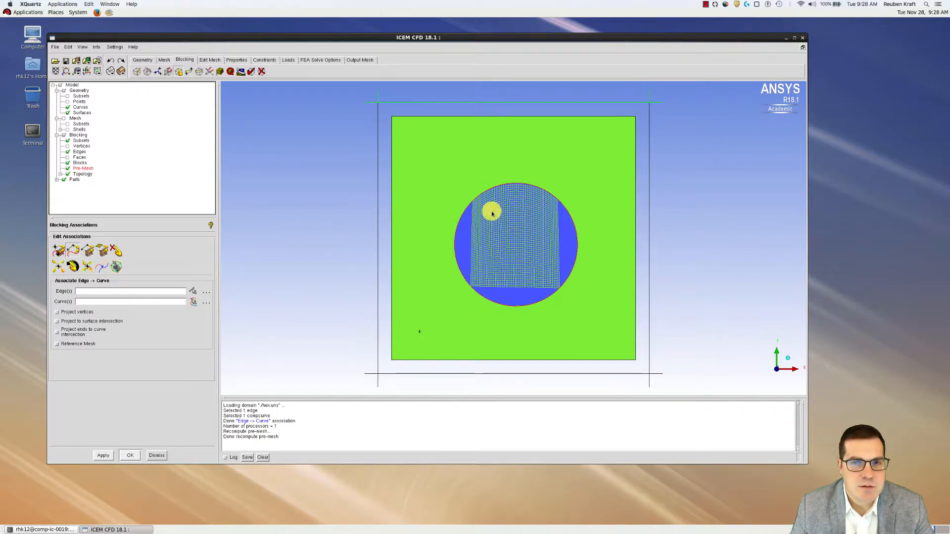
Associate the left blocking edge {11 13 0} with circle curve crv.00 and recompute the pre-mesh
{"action": "left_click", "coordinate": [190, 292]}
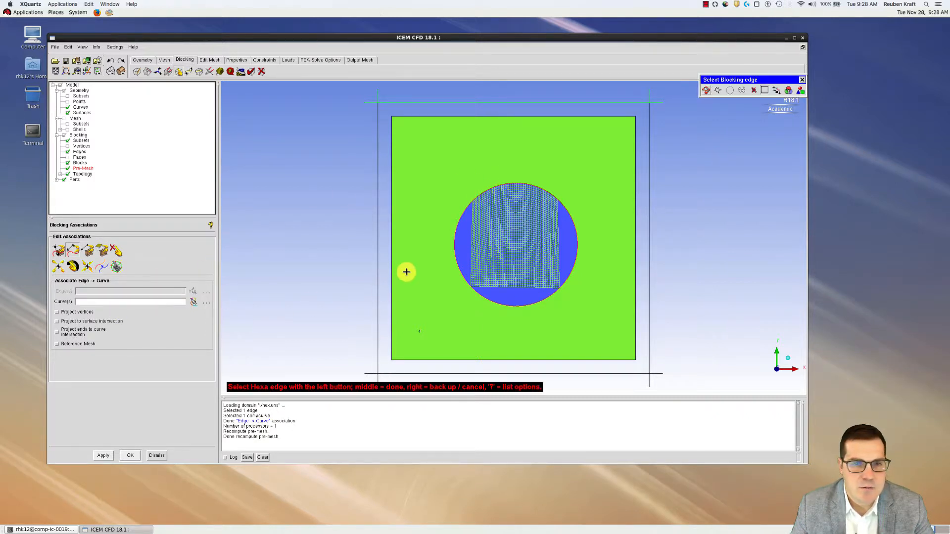
{"action": "left_click", "coordinate": [379, 239]}
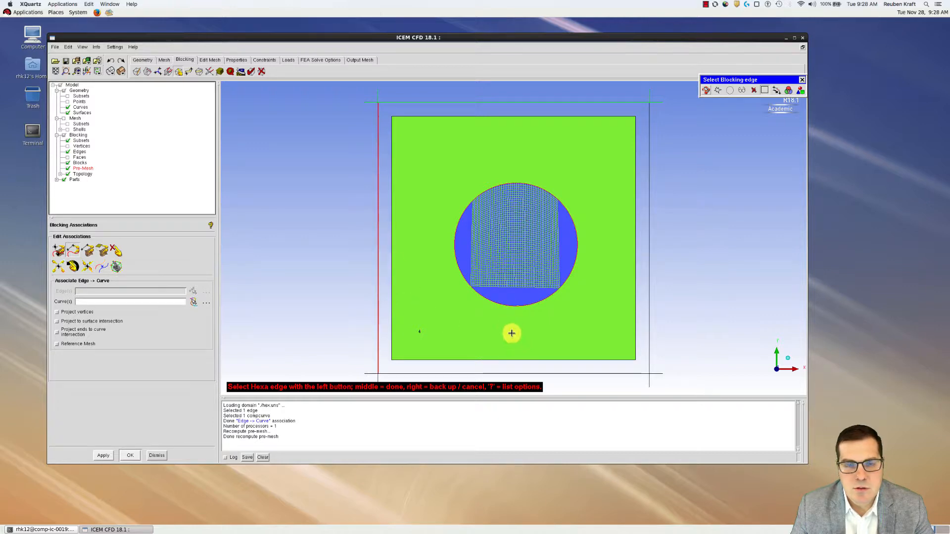
{"action": "middle_click", "coordinate": [455, 289]}
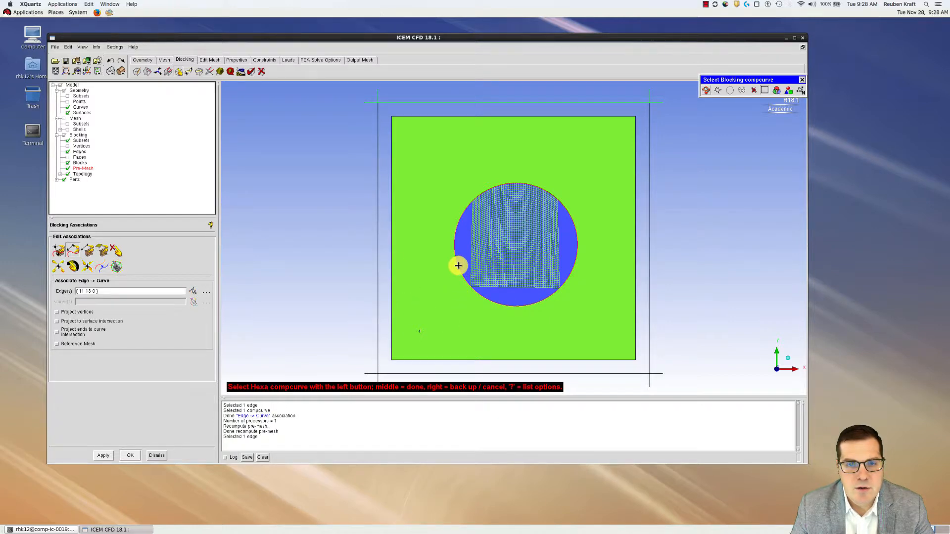
{"action": "left_click", "coordinate": [458, 266]}
{"action": "middle_click", "coordinate": [472, 273]}
{"action": "left_click", "coordinate": [429, 296]}
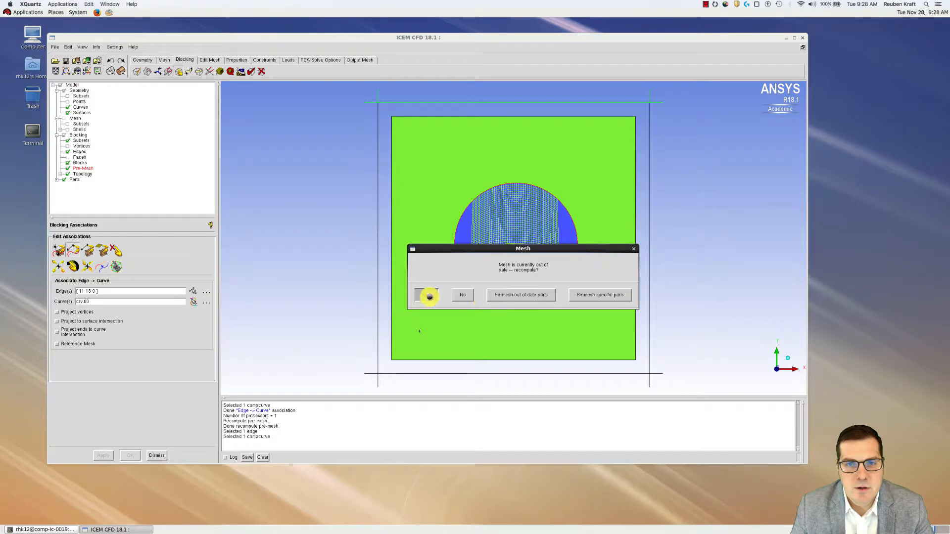
Associate the bottom and right edges {11 19 0} and {19 21 0} with crv.00, recomputing the pre-mesh
{"action": "left_click", "coordinate": [516, 373]}
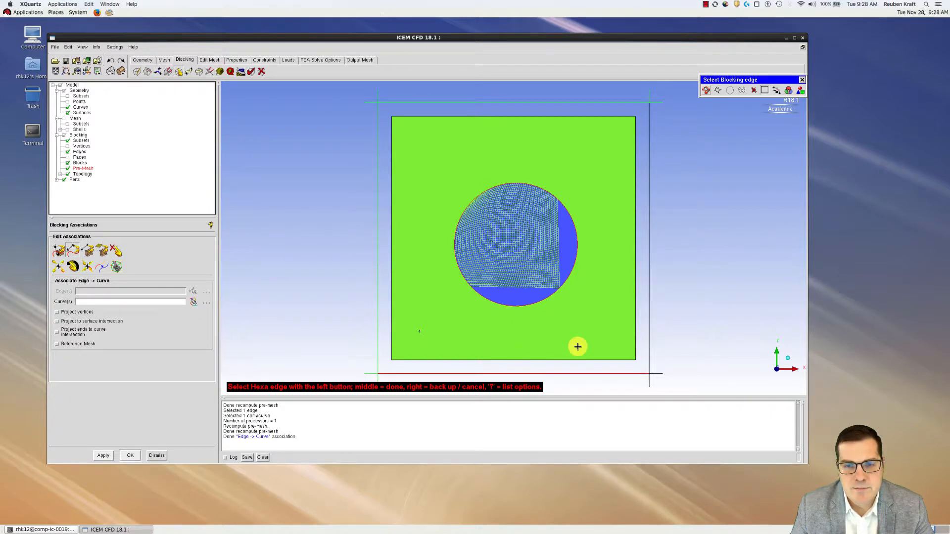
{"action": "left_click", "coordinate": [649, 254]}
{"action": "middle_click", "coordinate": [617, 241]}
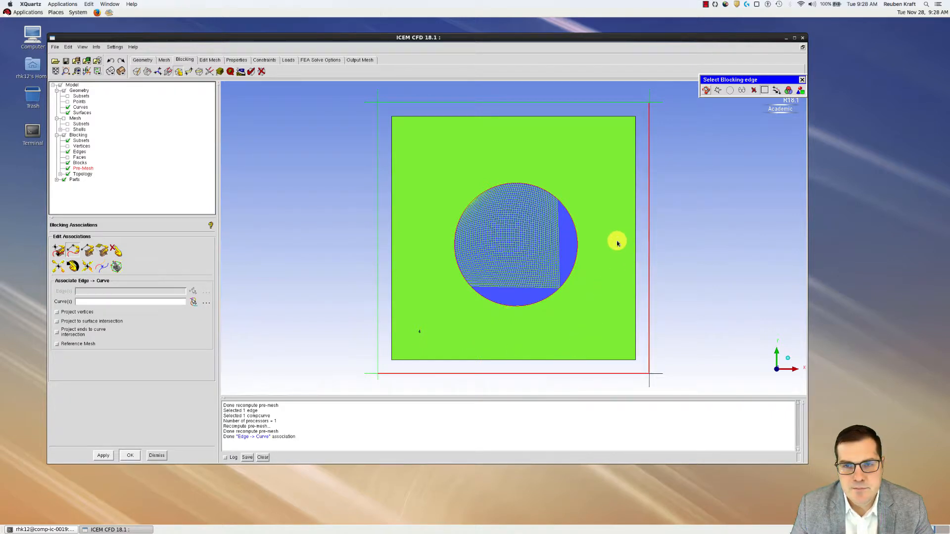
{"action": "left_click", "coordinate": [588, 266]}
{"action": "middle_click", "coordinate": [591, 265]}
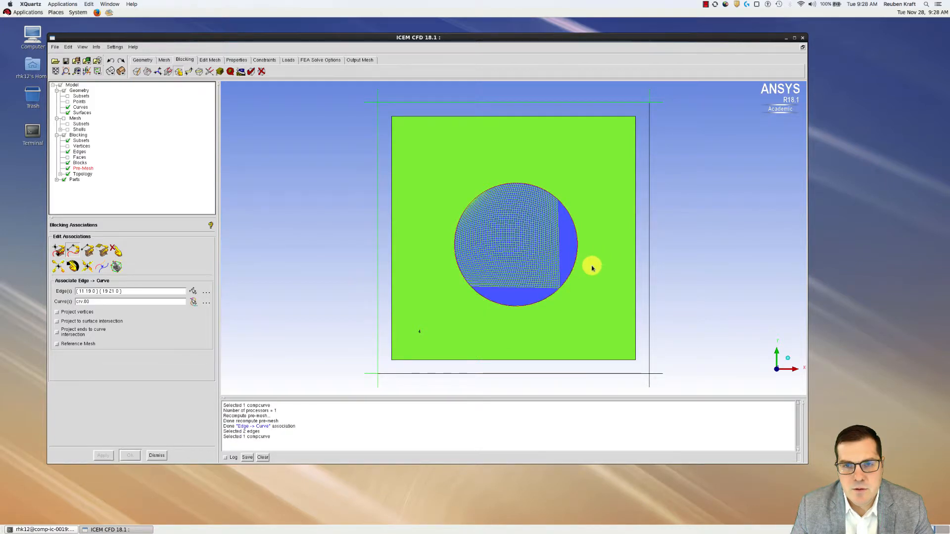
{"action": "left_click", "coordinate": [425, 294]}
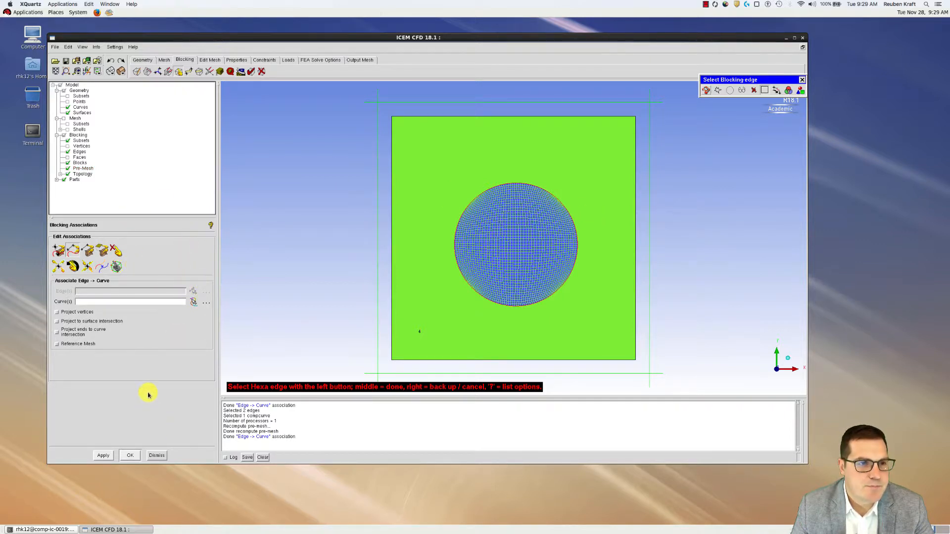
Convert the pre-mesh to an unstructured mesh, replacing the existing mesh
{"action": "right_click", "coordinate": [76, 171]}
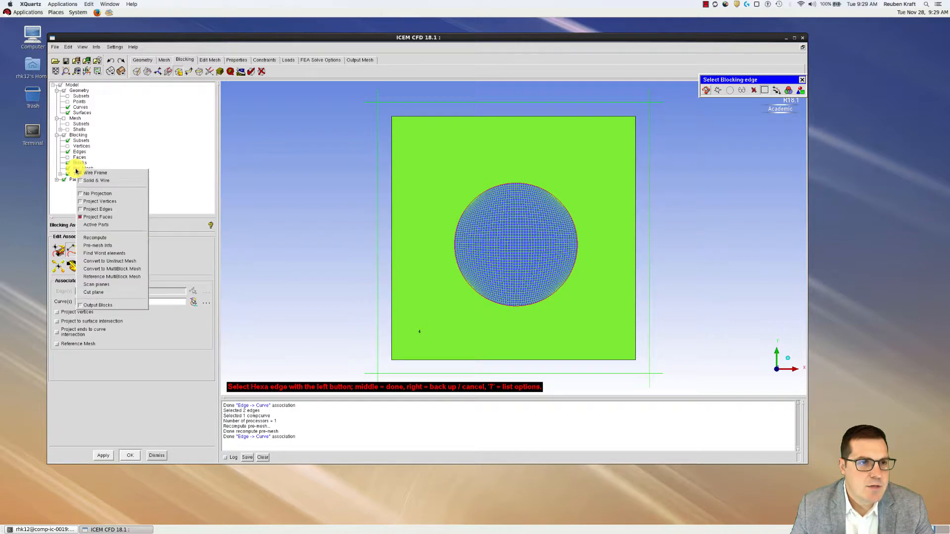
{"action": "left_click", "coordinate": [120, 265]}
{"action": "left_click", "coordinate": [519, 292]}
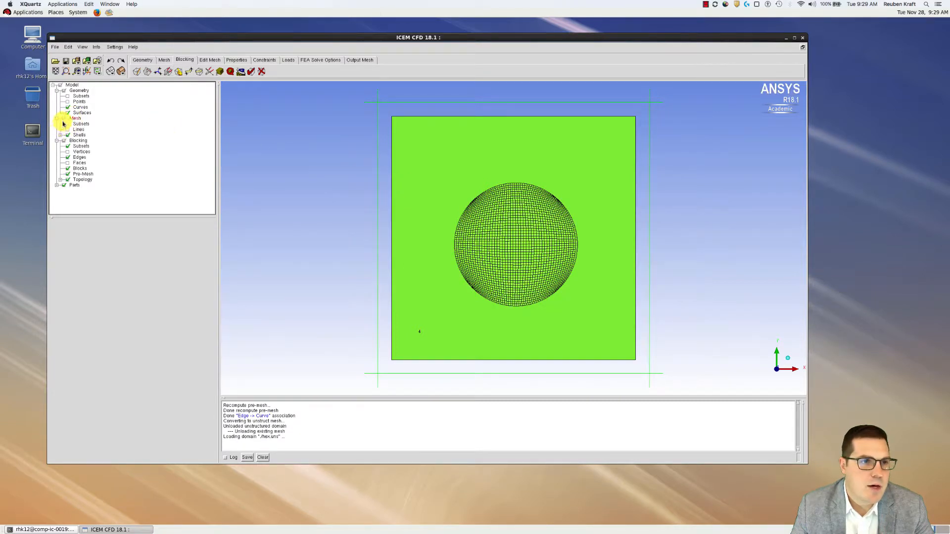
Hide the blocking, fit the mesh in view, and run the Edit Mesh quality check
{"action": "left_click", "coordinate": [63, 142]}
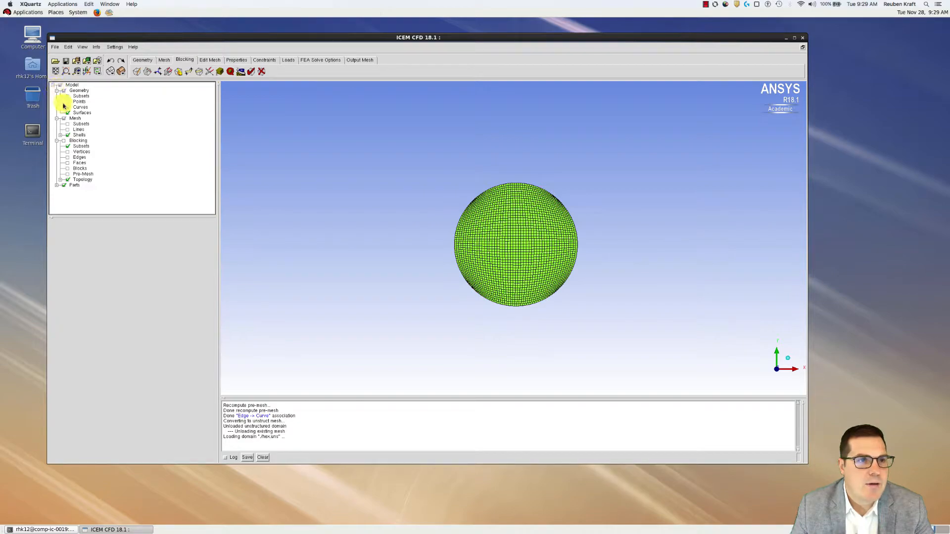
{"action": "scroll", "coordinate": [509, 282], "scroll_direction": "up", "scroll_amount": 5}
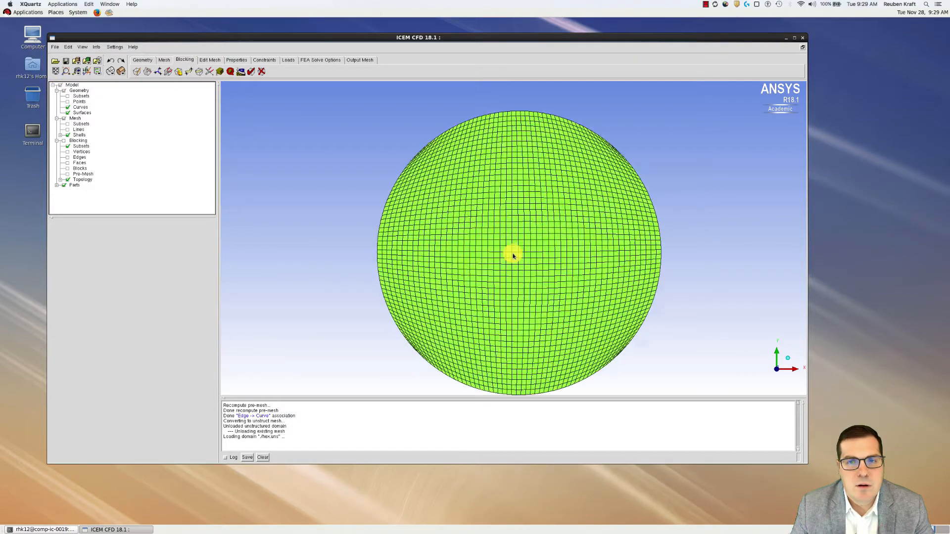
{"action": "left_click", "coordinate": [55, 71]}
{"action": "scroll", "coordinate": [435, 176], "scroll_direction": "up", "scroll_amount": 4}
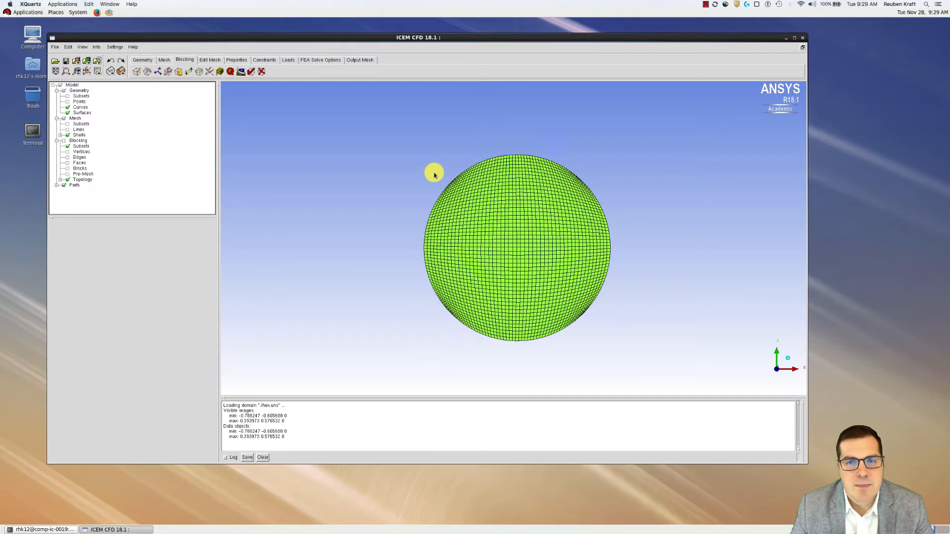
{"action": "scroll", "coordinate": [435, 174], "scroll_direction": "up", "scroll_amount": 3}
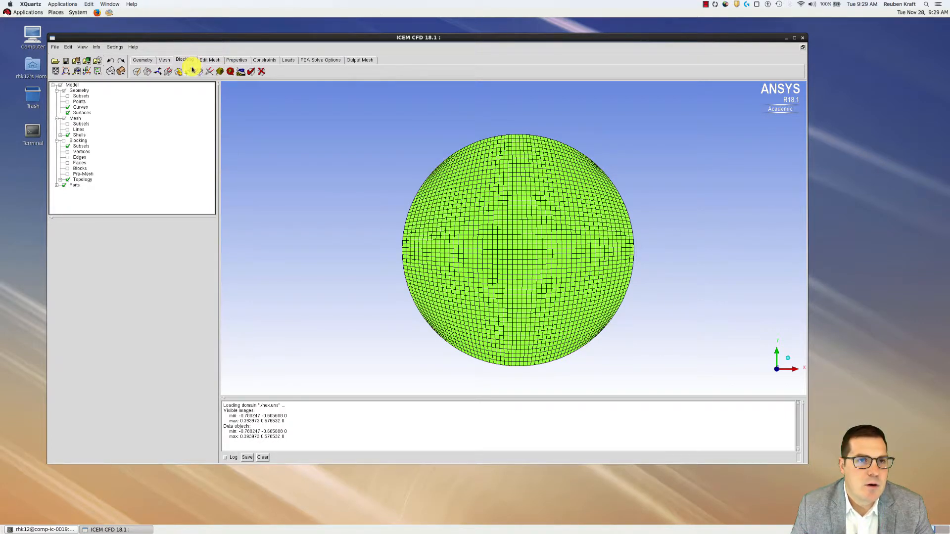
{"action": "left_click", "coordinate": [209, 60]}
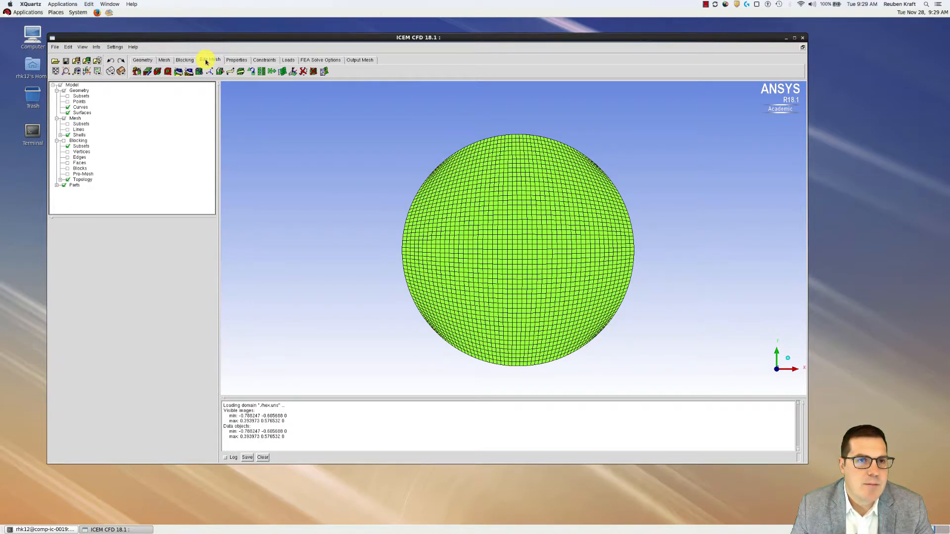
{"action": "left_click", "coordinate": [168, 72]}
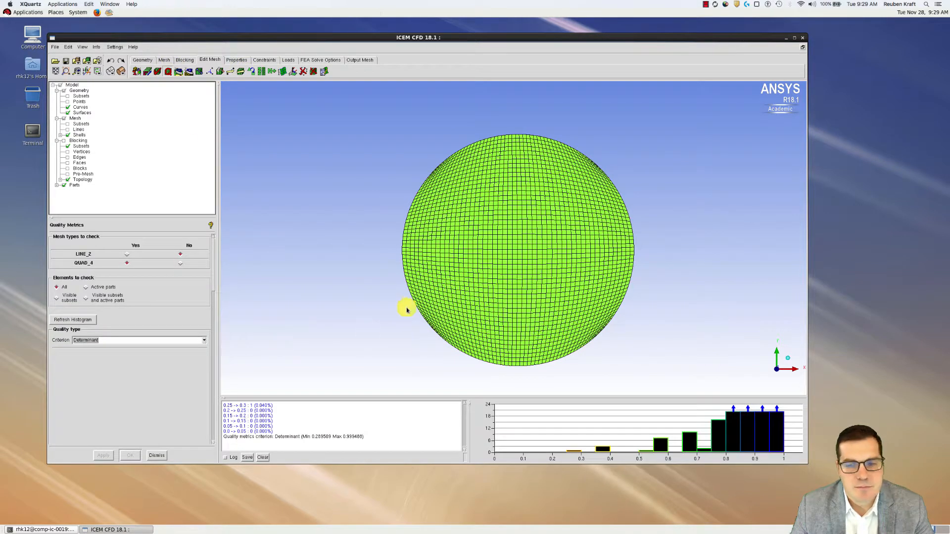
Rerun the mesh quality check using the Quality criterion
{"action": "left_click", "coordinate": [89, 341]}
{"action": "scroll", "coordinate": [88, 368], "scroll_direction": "up", "scroll_amount": 2}
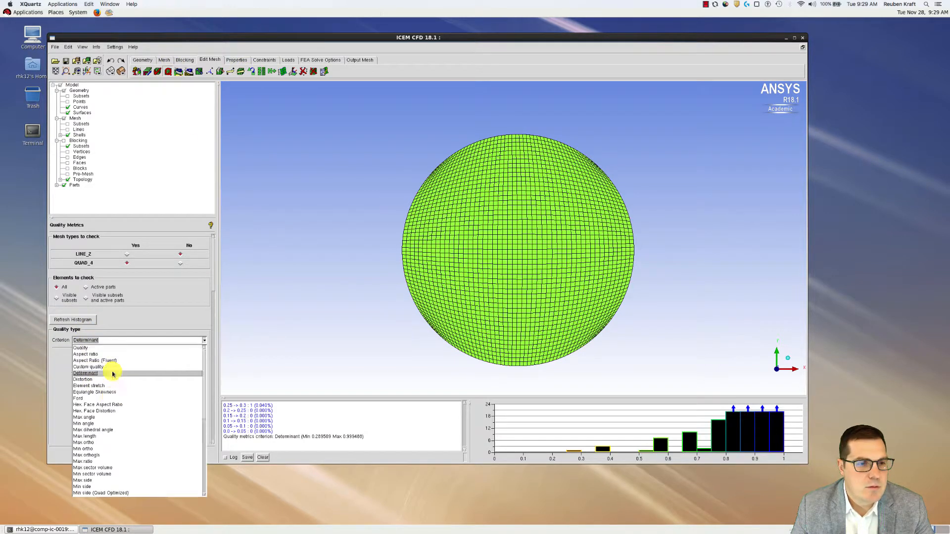
{"action": "left_click", "coordinate": [80, 349]}
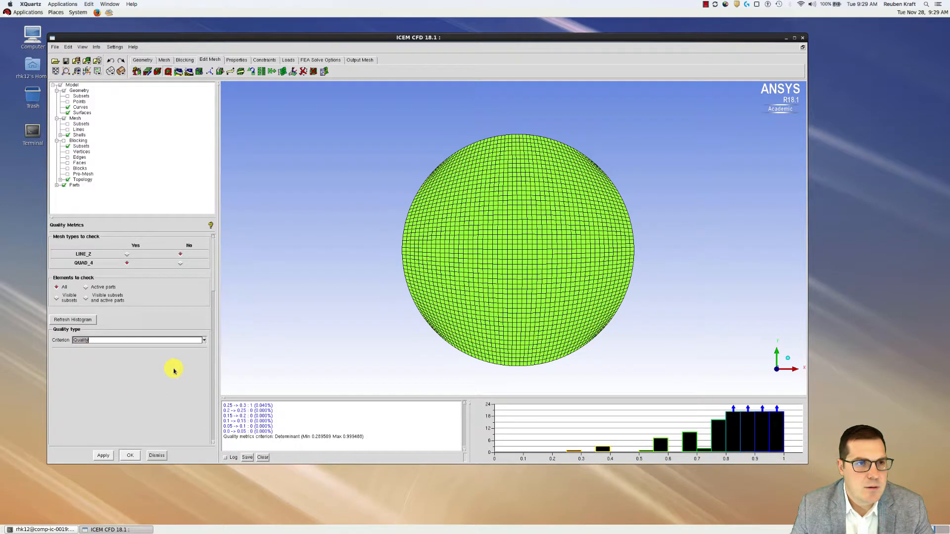
{"action": "left_click", "coordinate": [103, 455]}
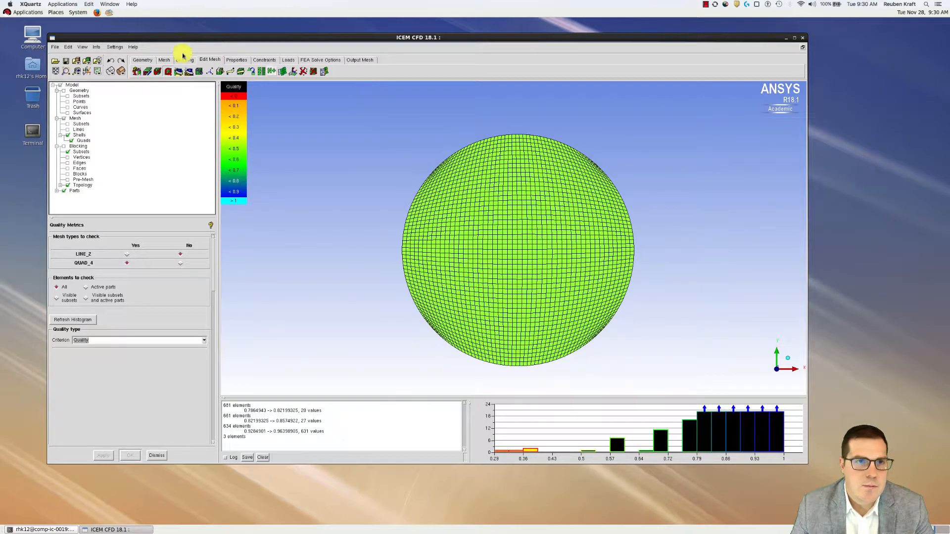
Zoom on the upper-left rim and highlight histogram bins from 0.50 up to 0.89, then fit the view
{"action": "left_click", "coordinate": [69, 70]}
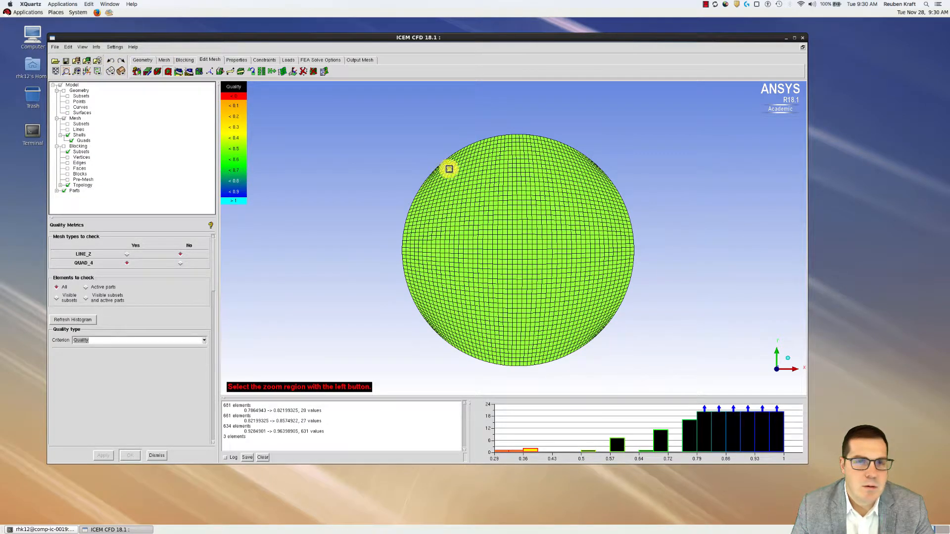
{"action": "left_click_drag", "start_coordinate": [403, 163], "coordinate": [474, 199]}
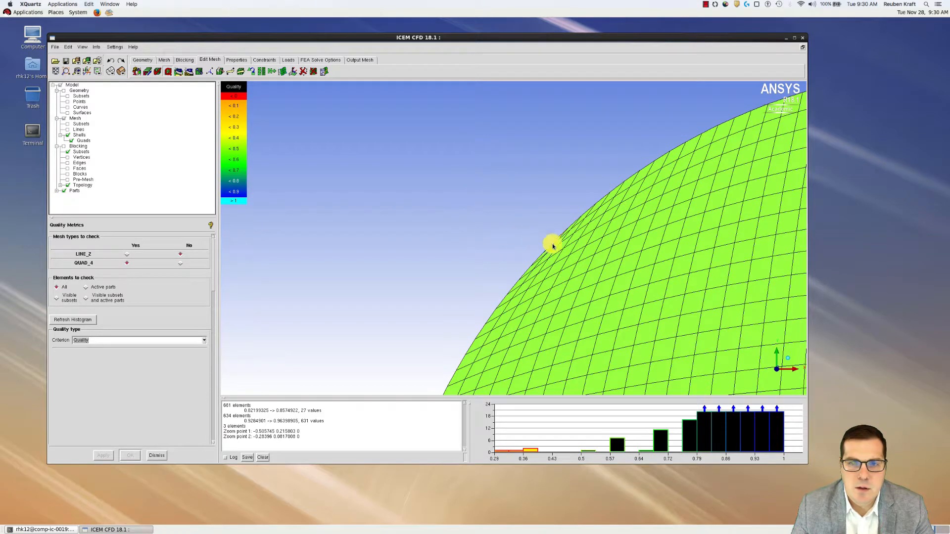
{"action": "left_click", "coordinate": [588, 453]}
{"action": "left_click", "coordinate": [612, 449]}
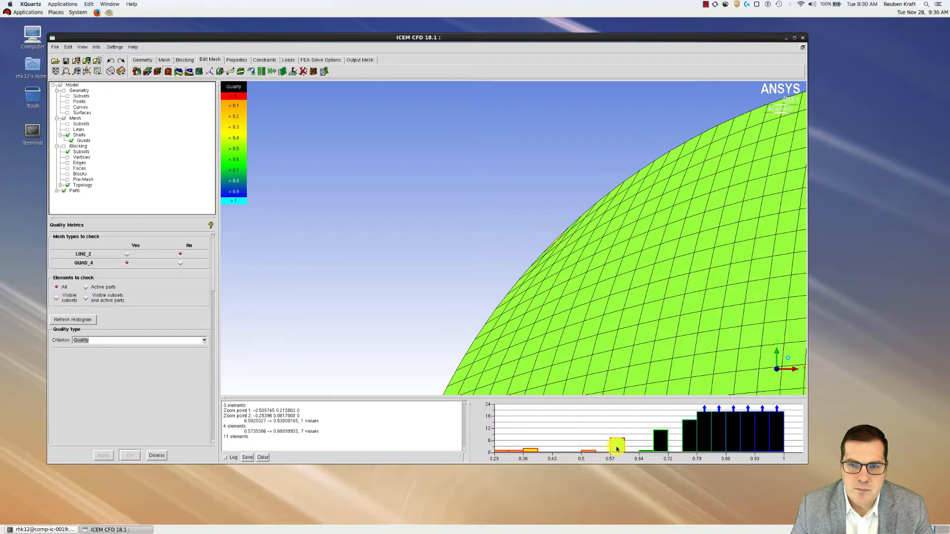
{"action": "left_click", "coordinate": [647, 451]}
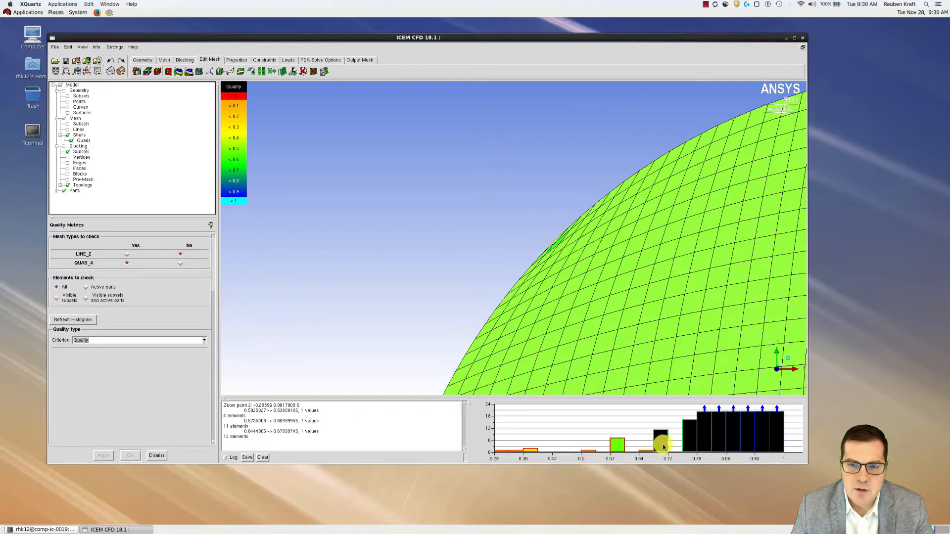
{"action": "left_click", "coordinate": [663, 447]}
{"action": "left_click", "coordinate": [691, 442]}
{"action": "left_click", "coordinate": [705, 436]}
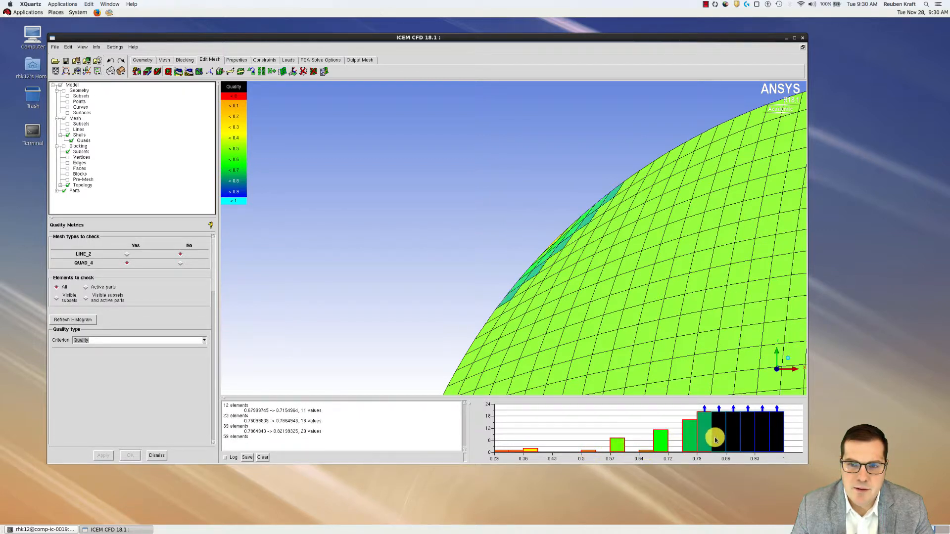
{"action": "left_click", "coordinate": [719, 438]}
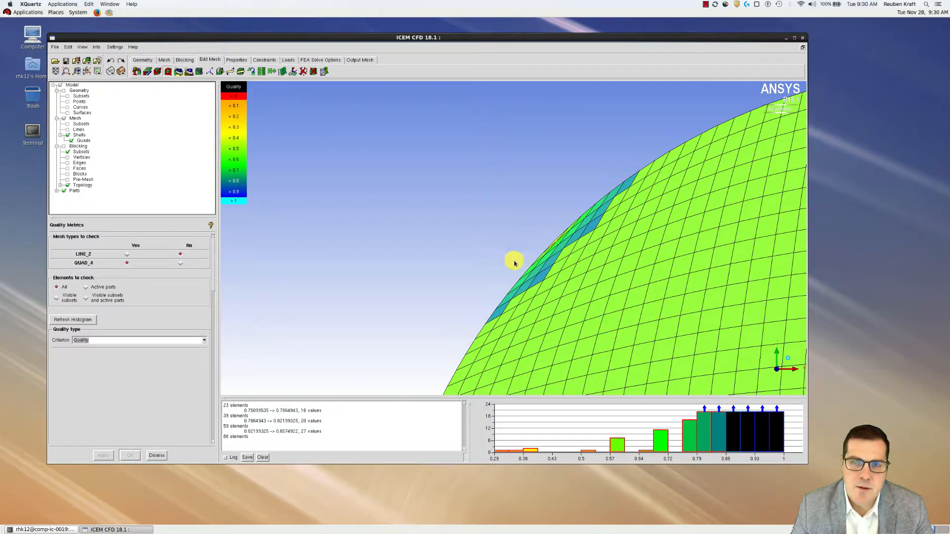
{"action": "scroll", "coordinate": [517, 277], "scroll_direction": "down", "scroll_amount": 5}
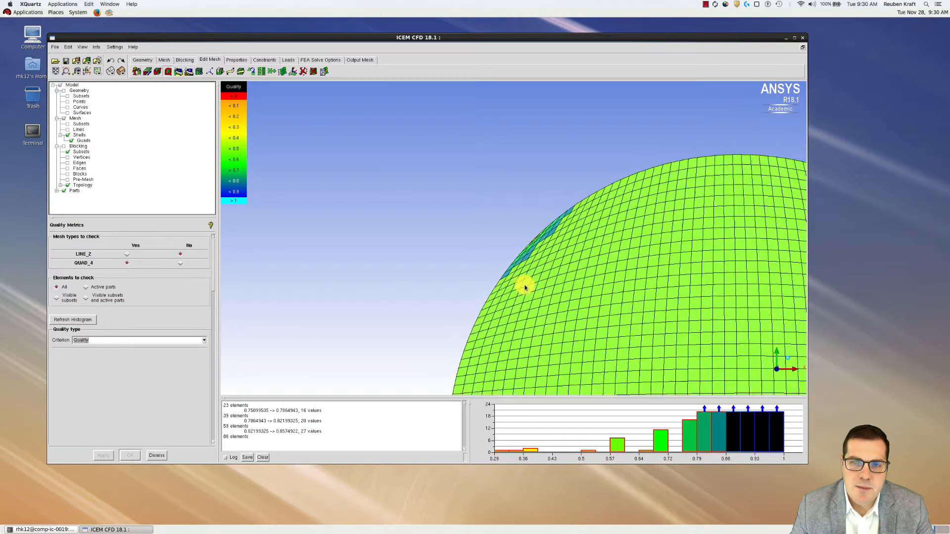
{"action": "scroll", "coordinate": [526, 288], "scroll_direction": "down", "scroll_amount": 1}
{"action": "scroll", "coordinate": [525, 283], "scroll_direction": "up", "scroll_amount": 3}
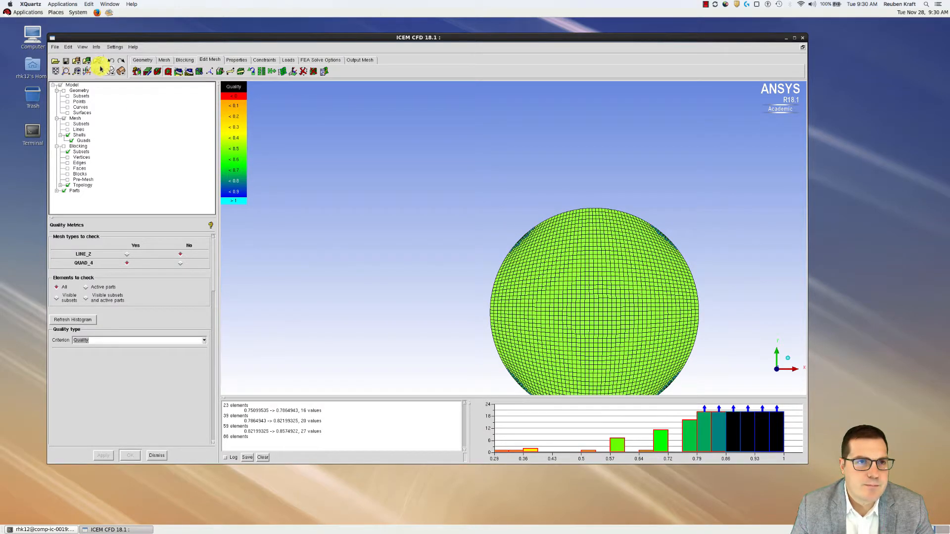
{"action": "left_click", "coordinate": [733, 430]}
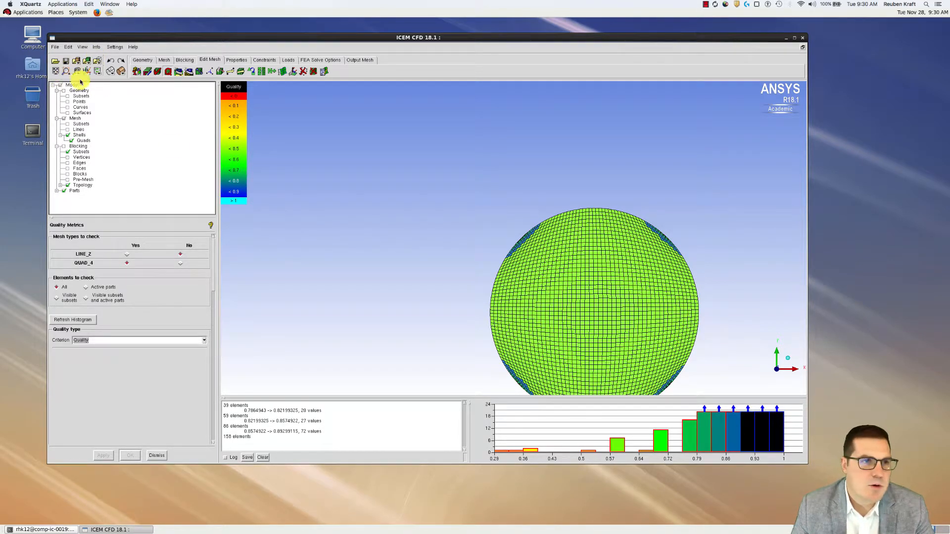
{"action": "left_click", "coordinate": [56, 71]}
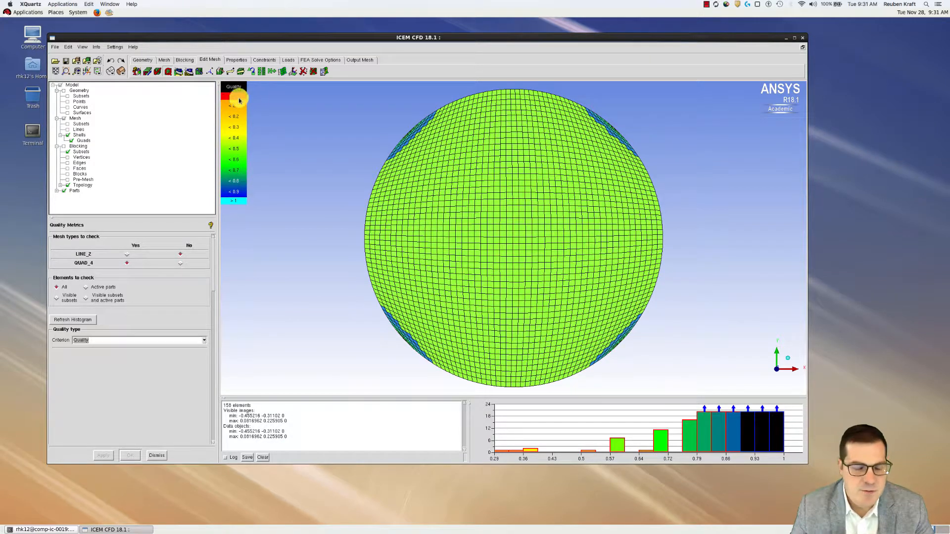
Hide the quad mesh, close Quality Metrics, and show the pre-mesh, blocks and geometry surfaces
{"action": "left_click", "coordinate": [185, 60]}
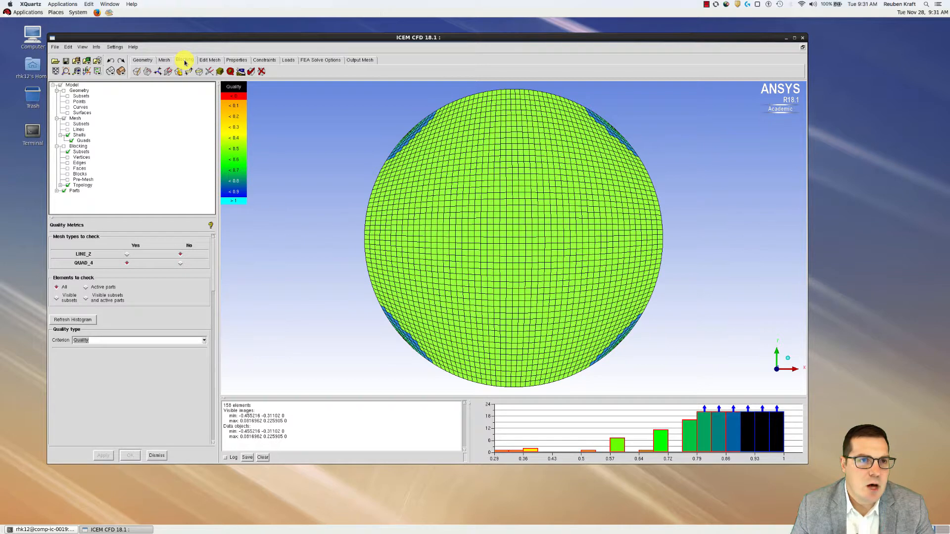
{"action": "left_click", "coordinate": [64, 119]}
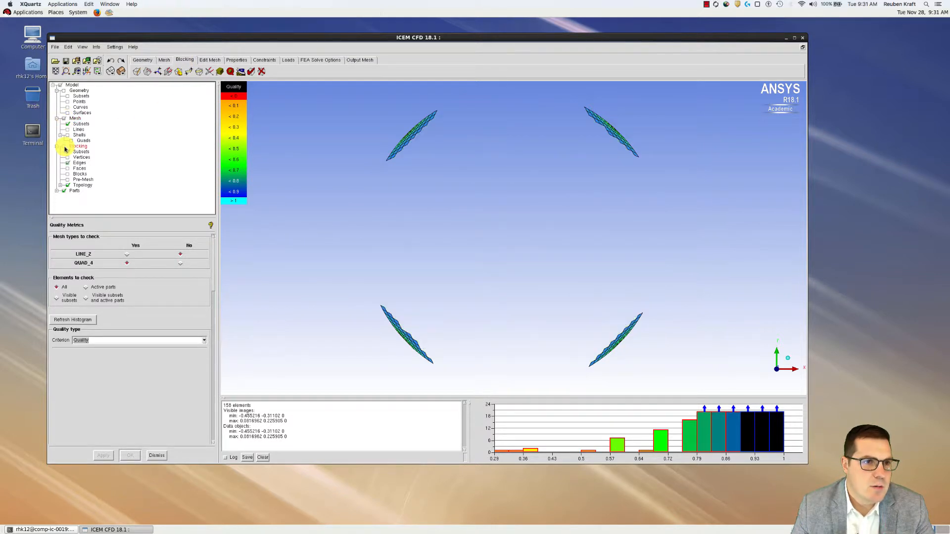
{"action": "left_click", "coordinate": [68, 180]}
{"action": "left_click", "coordinate": [68, 174]}
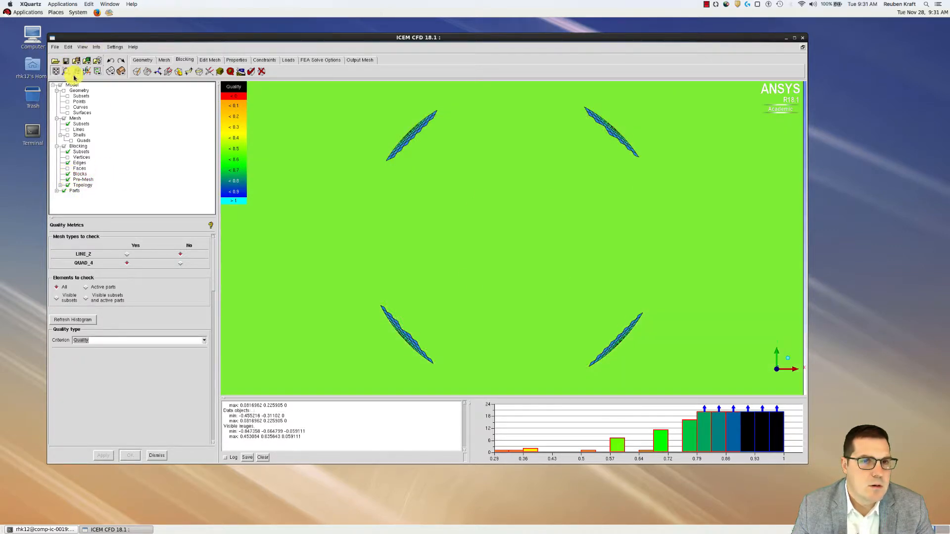
{"action": "left_click", "coordinate": [55, 71]}
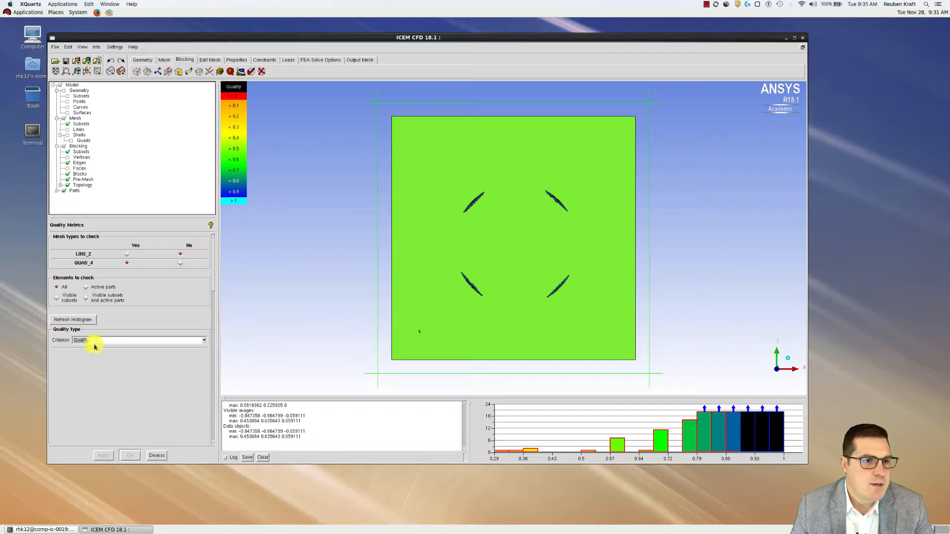
{"action": "left_click", "coordinate": [157, 456]}
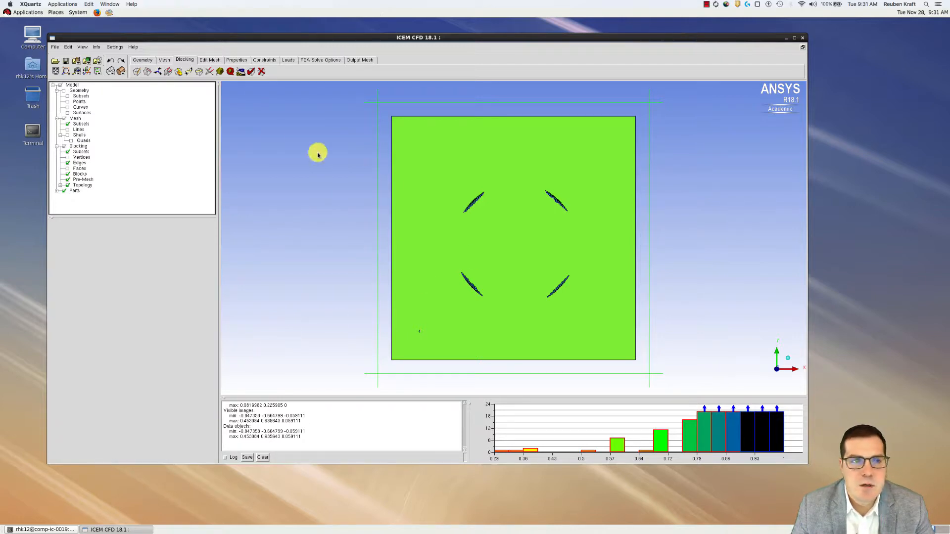
{"action": "left_click", "coordinate": [68, 113]}
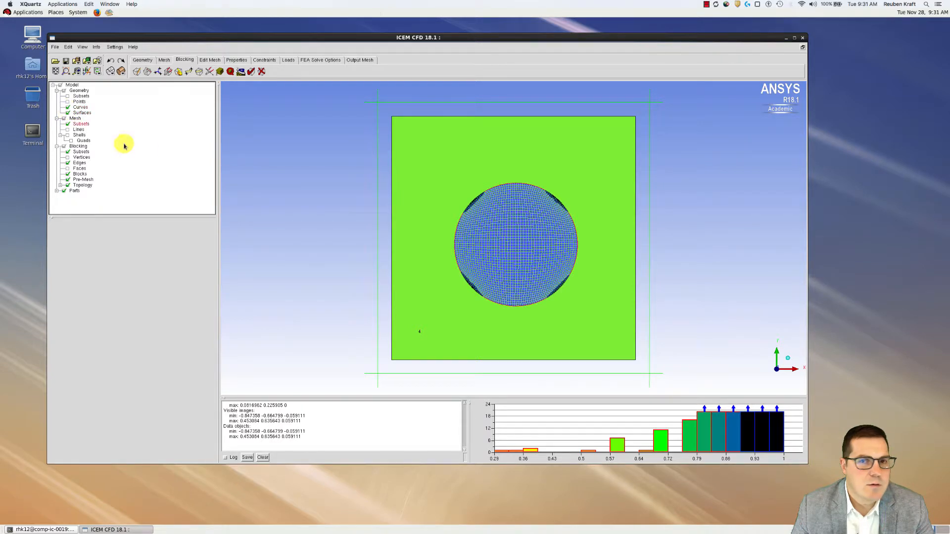
{"action": "left_click", "coordinate": [67, 175]}
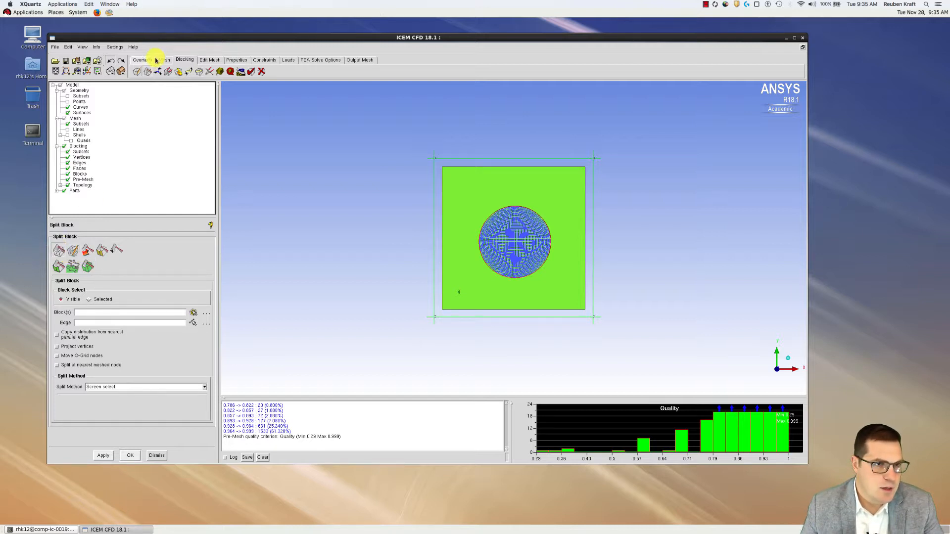
Split block 4 at a point along its top edge and recompute the mesh
{"action": "left_click", "coordinate": [61, 247]}
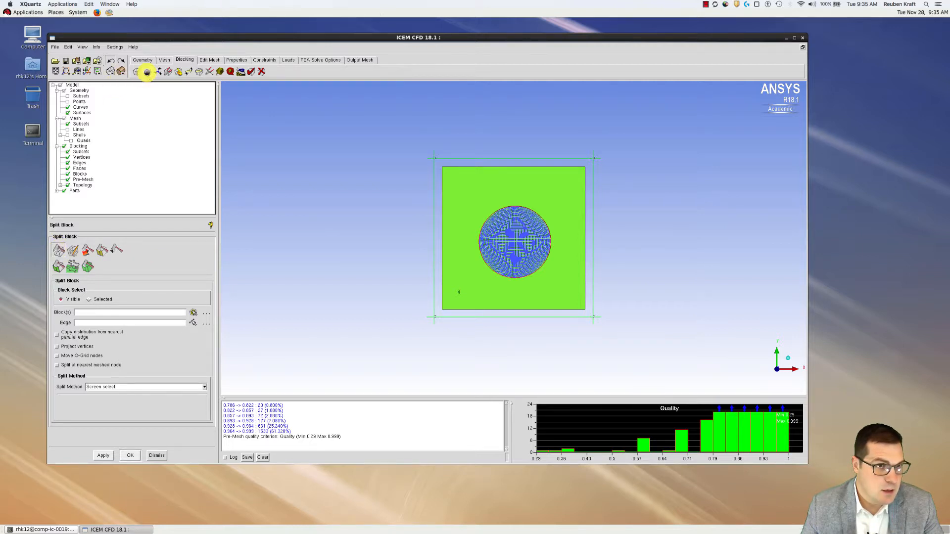
{"action": "left_click", "coordinate": [57, 251]}
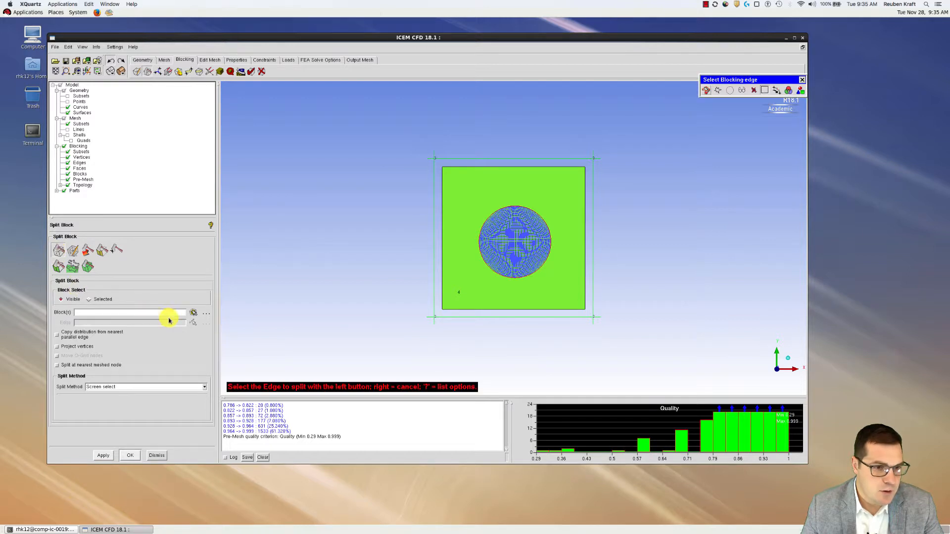
{"action": "left_click", "coordinate": [190, 314]}
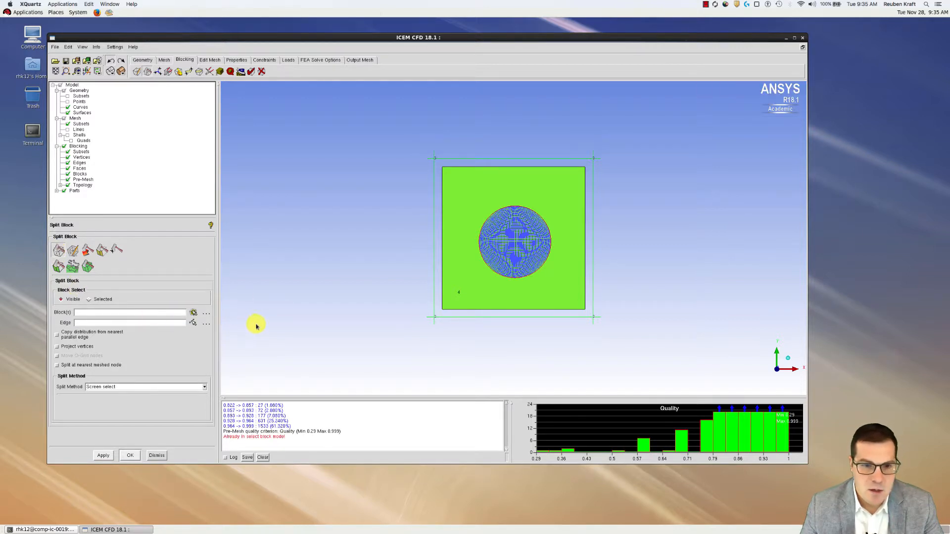
{"action": "left_click", "coordinate": [191, 313]}
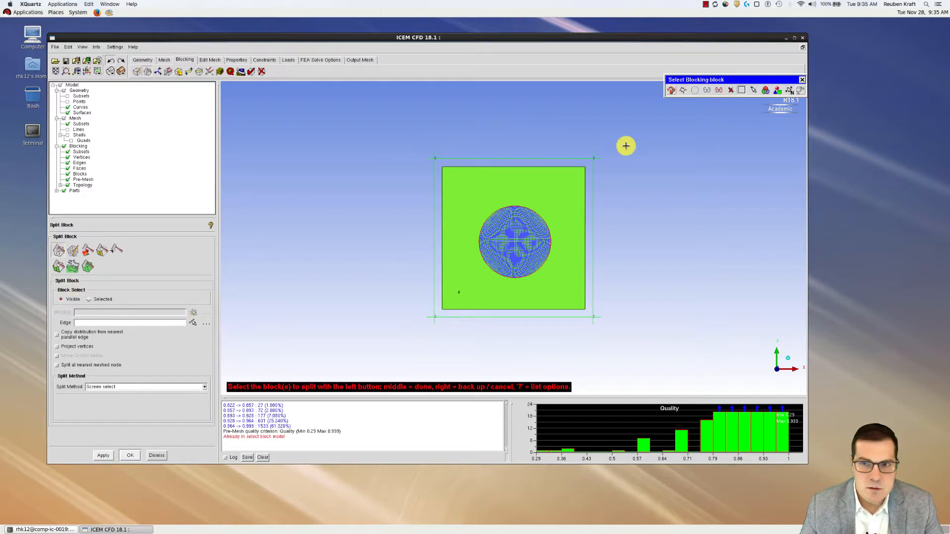
{"action": "left_click", "coordinate": [706, 91]}
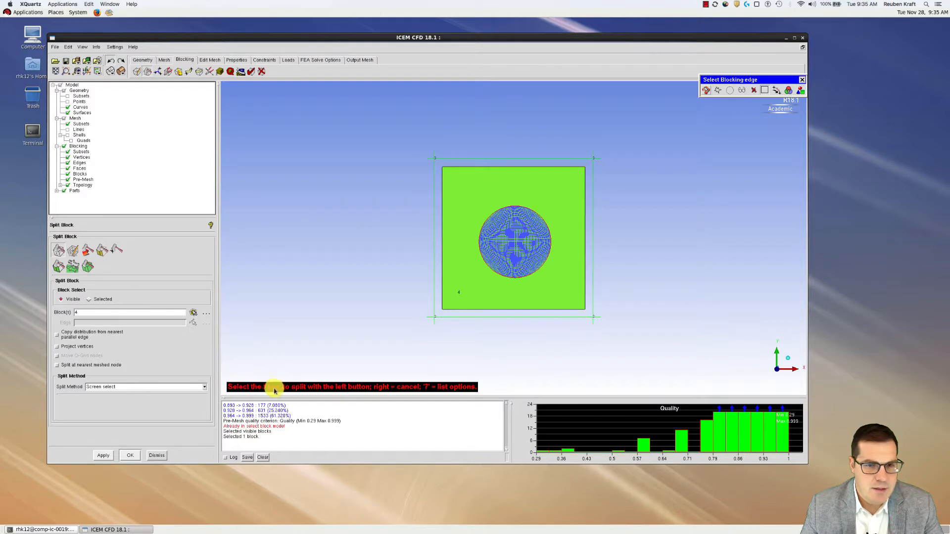
{"action": "left_click", "coordinate": [482, 158]}
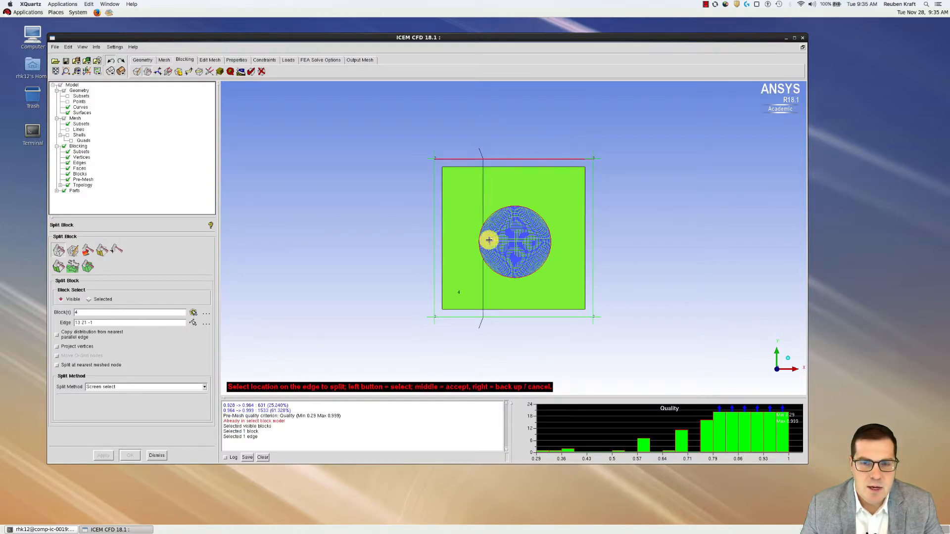
{"action": "middle_click", "coordinate": [529, 174]}
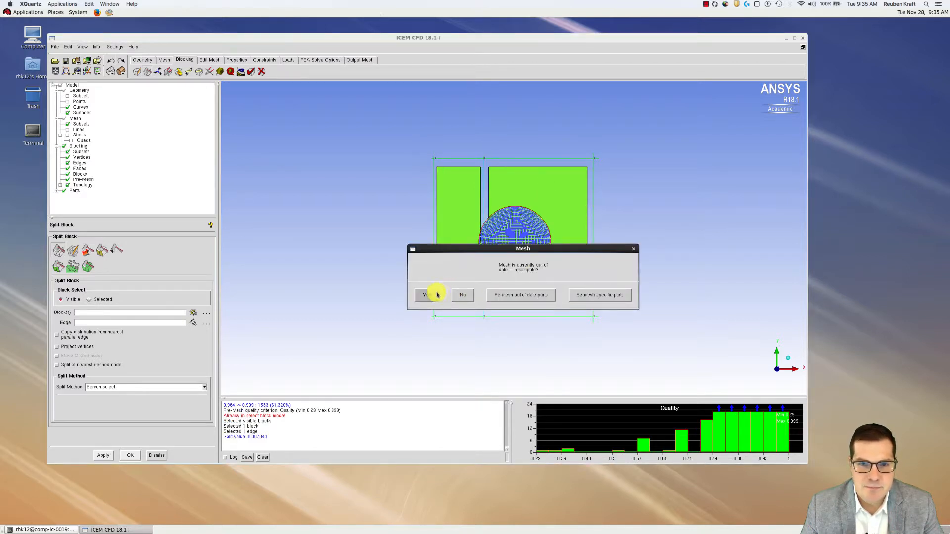
{"action": "left_click", "coordinate": [430, 297]}
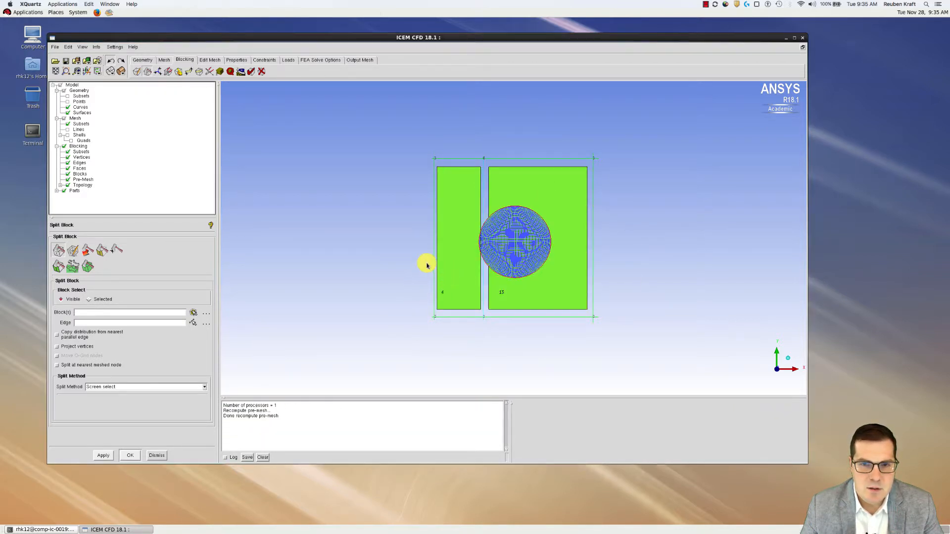
Split once more along the top edge and twice along the left edge, forming a 3×3 grid
{"action": "left_click", "coordinate": [62, 255]}
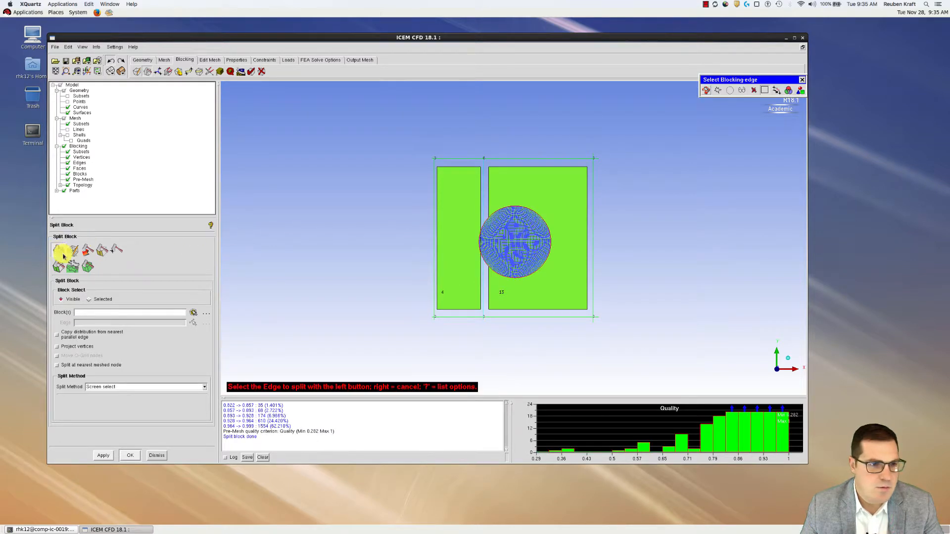
{"action": "left_click", "coordinate": [68, 180]}
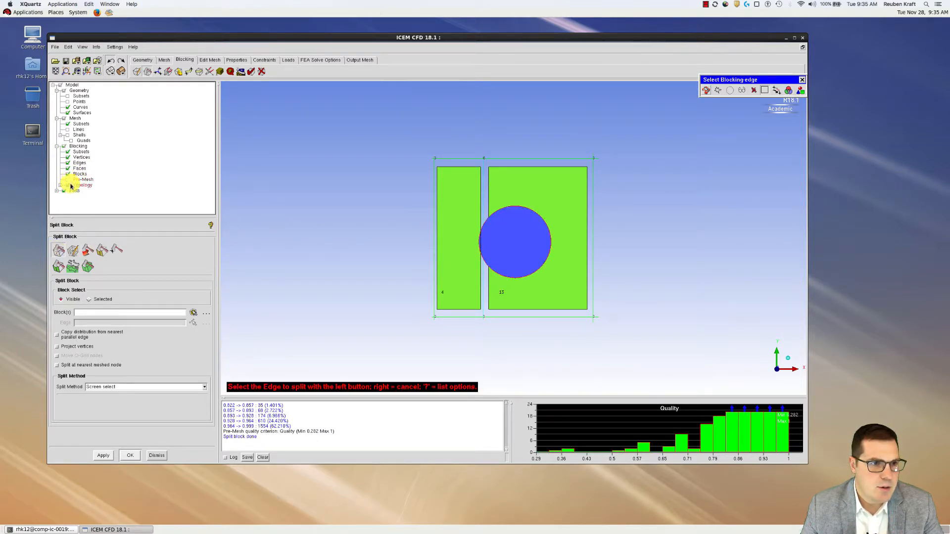
{"action": "left_click", "coordinate": [545, 159]}
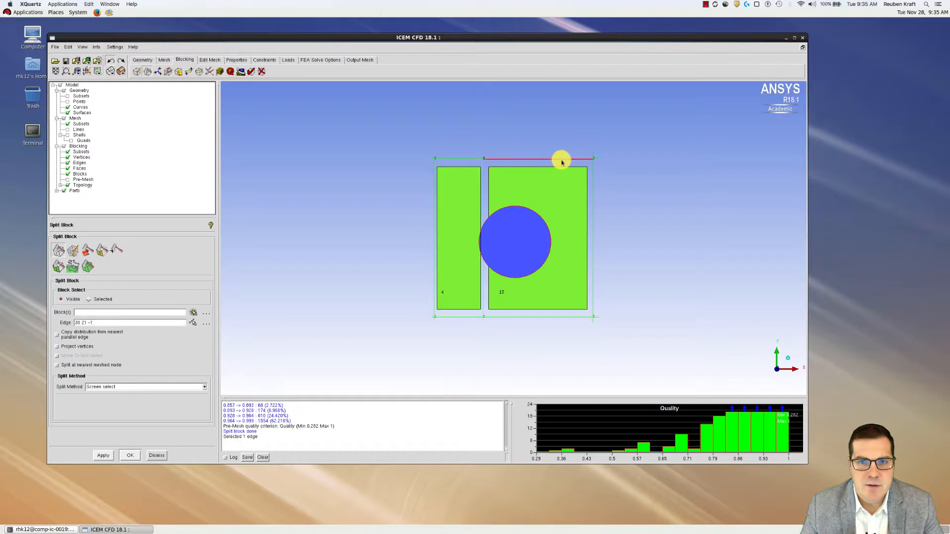
{"action": "left_click", "coordinate": [546, 115]}
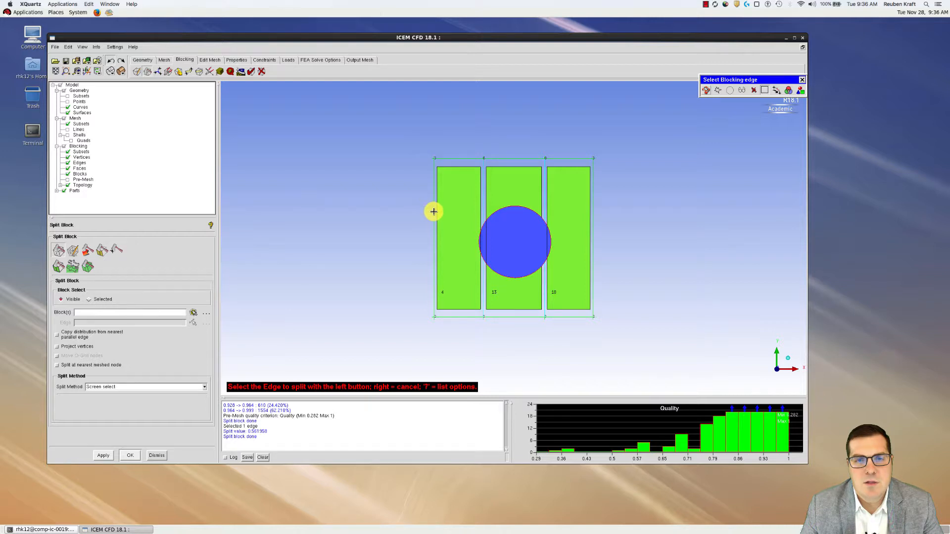
{"action": "left_click", "coordinate": [435, 211]}
{"action": "left_click", "coordinate": [431, 211]}
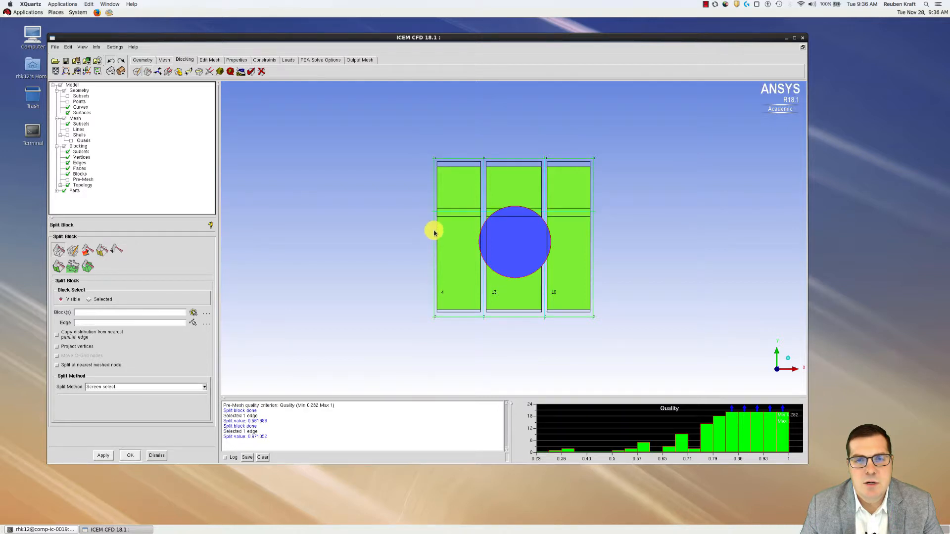
{"action": "left_click", "coordinate": [434, 277]}
{"action": "middle_click", "coordinate": [434, 278]}
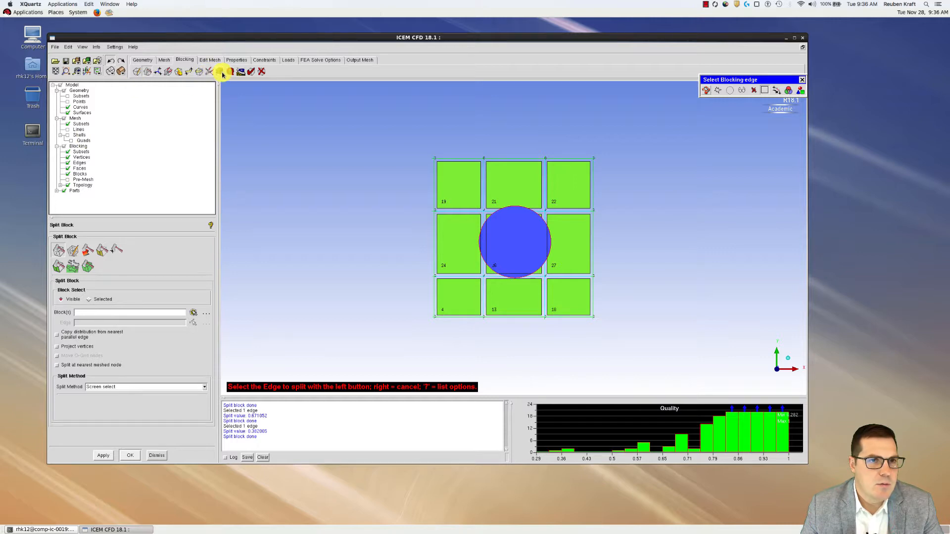
{"action": "left_click", "coordinate": [261, 72]}
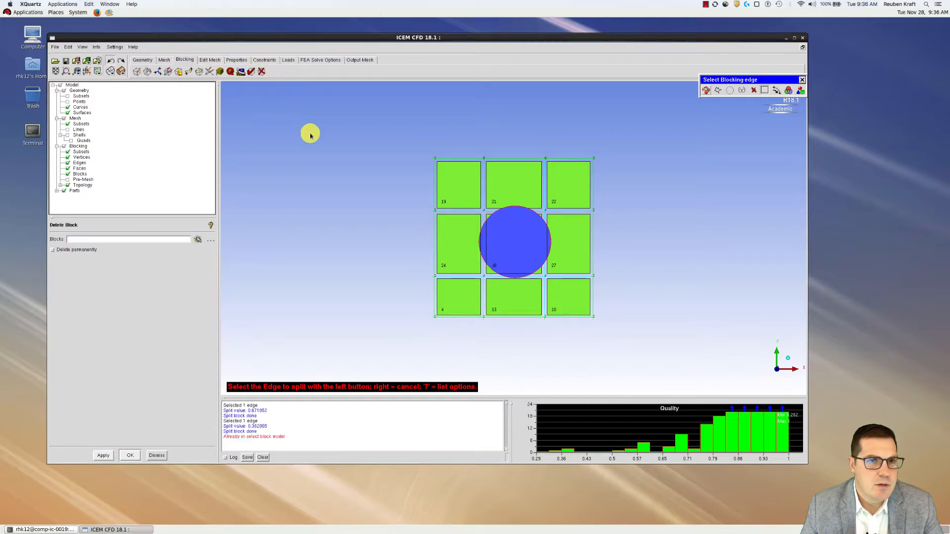
Delete the four corner blocks 19, 22, 18 and 4, then hide the disk surface
{"action": "left_click", "coordinate": [198, 239]}
{"action": "left_click", "coordinate": [458, 194]}
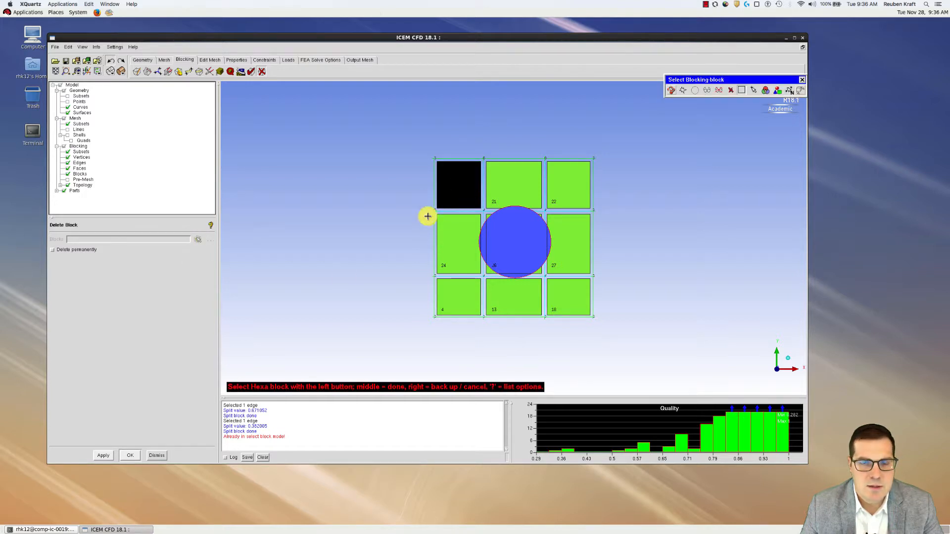
{"action": "left_click", "coordinate": [587, 187]}
{"action": "left_click", "coordinate": [569, 289]}
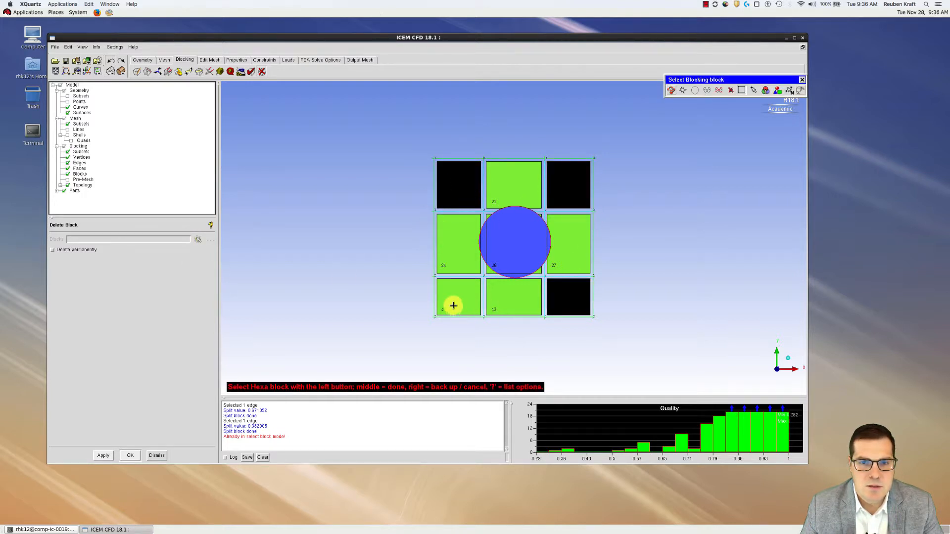
{"action": "left_click", "coordinate": [453, 305]}
{"action": "middle_click", "coordinate": [333, 236]}
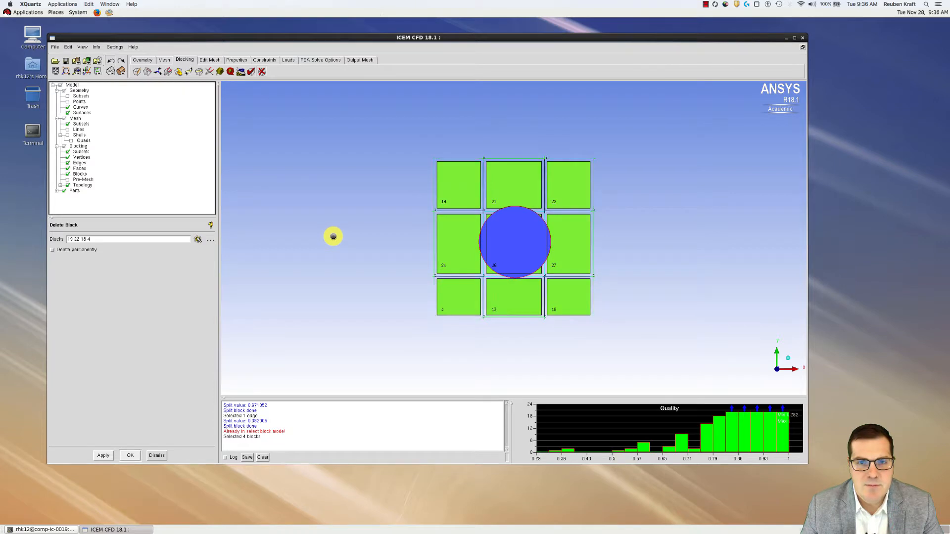
{"action": "middle_click", "coordinate": [333, 238]}
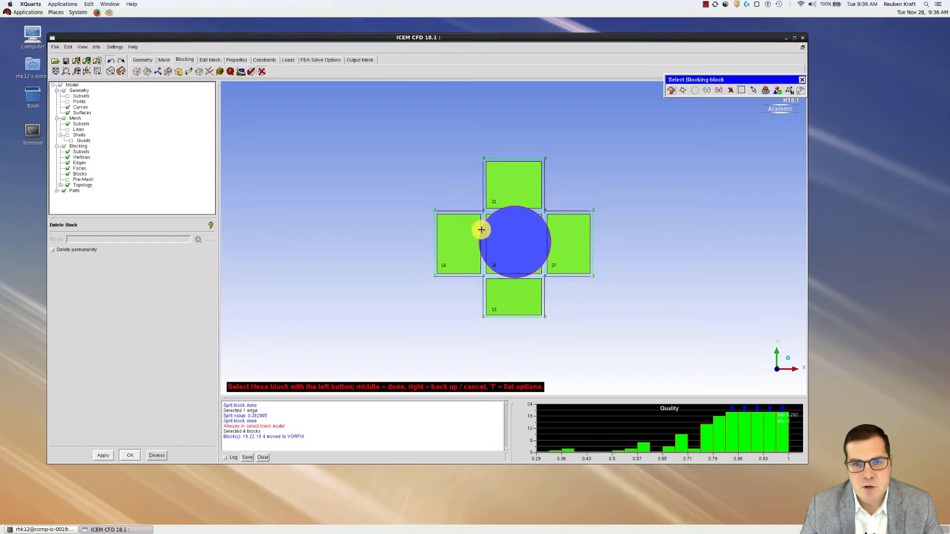
{"action": "left_click", "coordinate": [68, 113]}
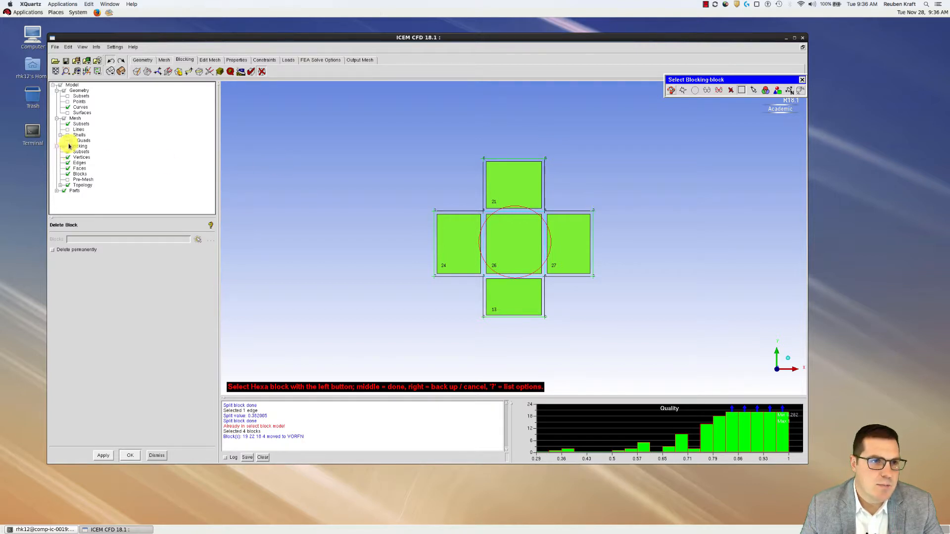
{"action": "left_click", "coordinate": [157, 72]}
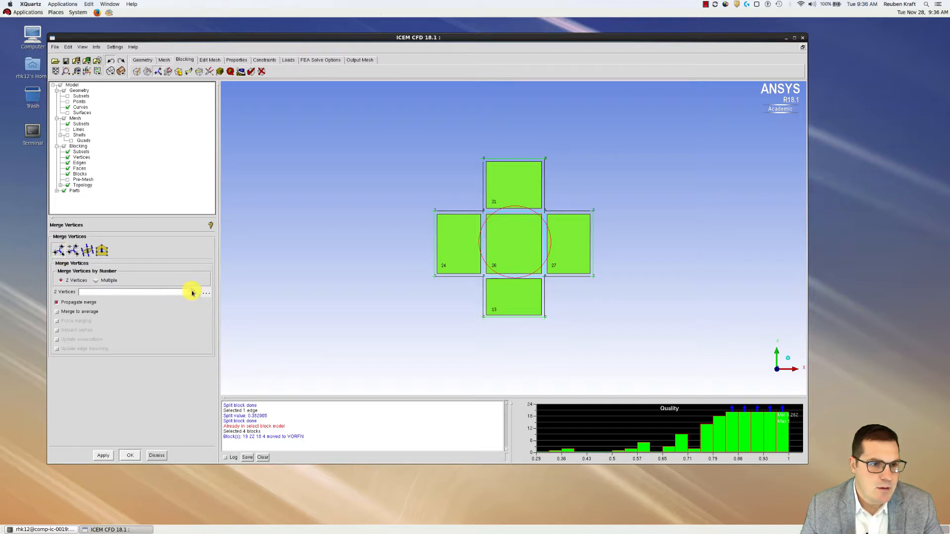
Undo a trial vertex merge and switch off Propagate merge in the Merge Vertices panel
{"action": "left_click", "coordinate": [194, 292]}
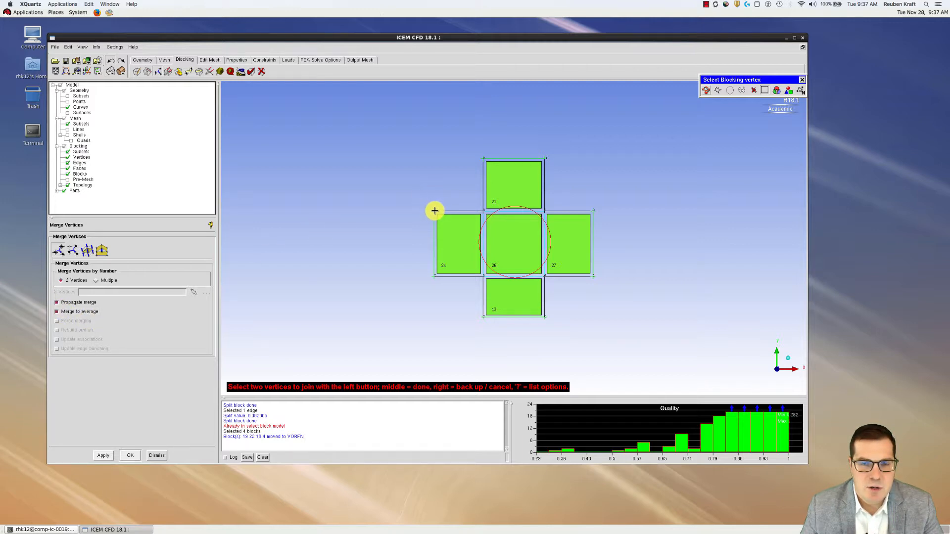
{"action": "left_click", "coordinate": [484, 159]}
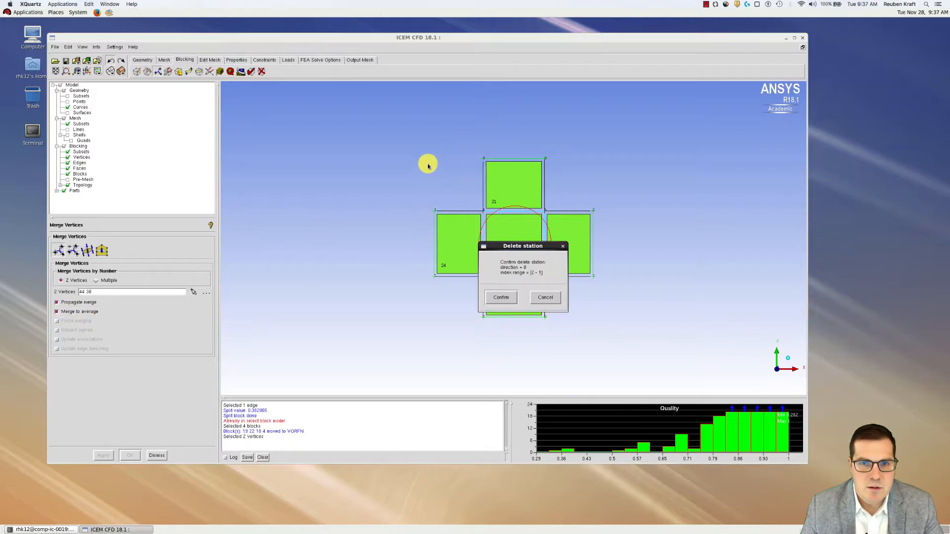
{"action": "left_click", "coordinate": [512, 297]}
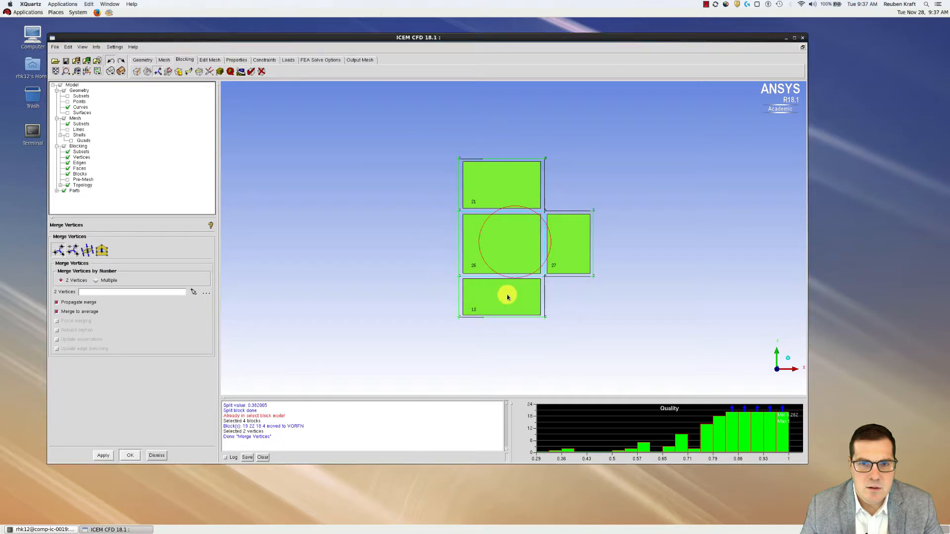
{"action": "left_click", "coordinate": [111, 61]}
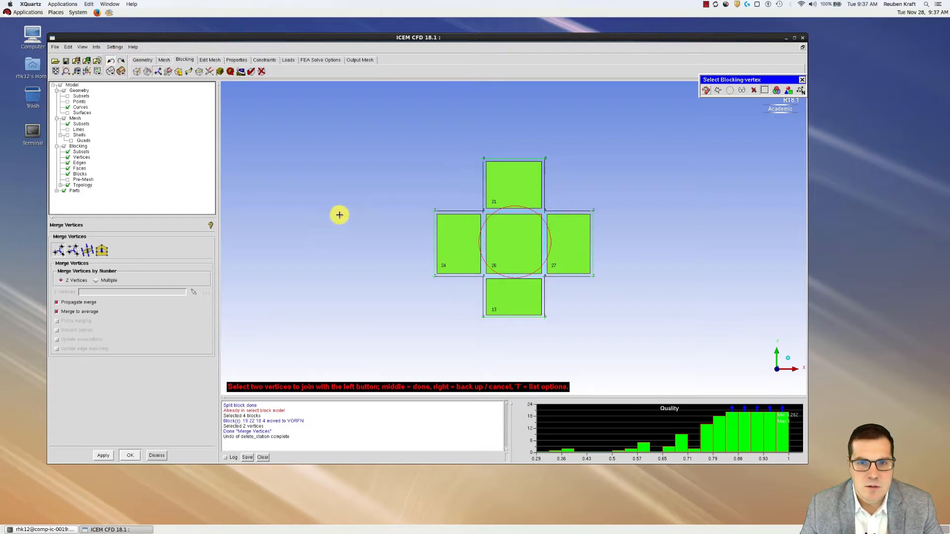
{"action": "middle_click", "coordinate": [453, 231]}
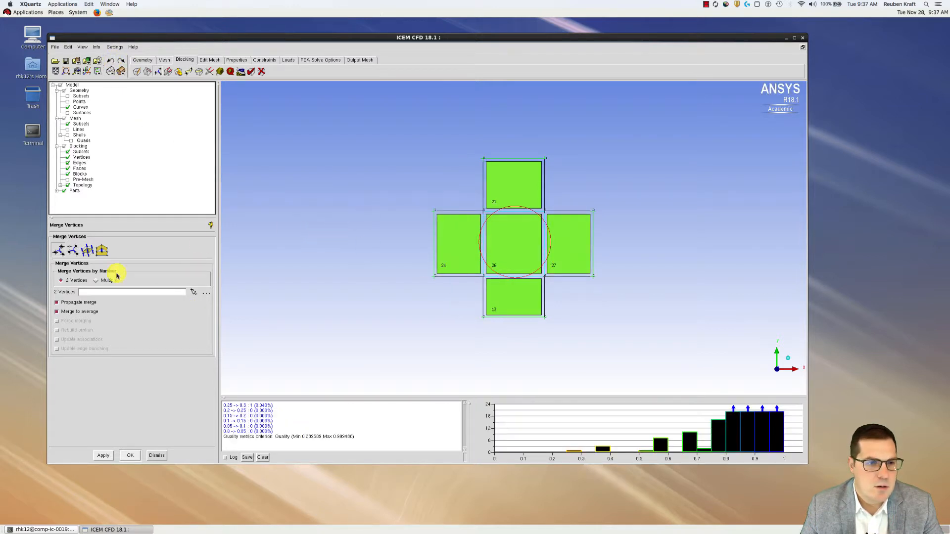
{"action": "left_click", "coordinate": [79, 303]}
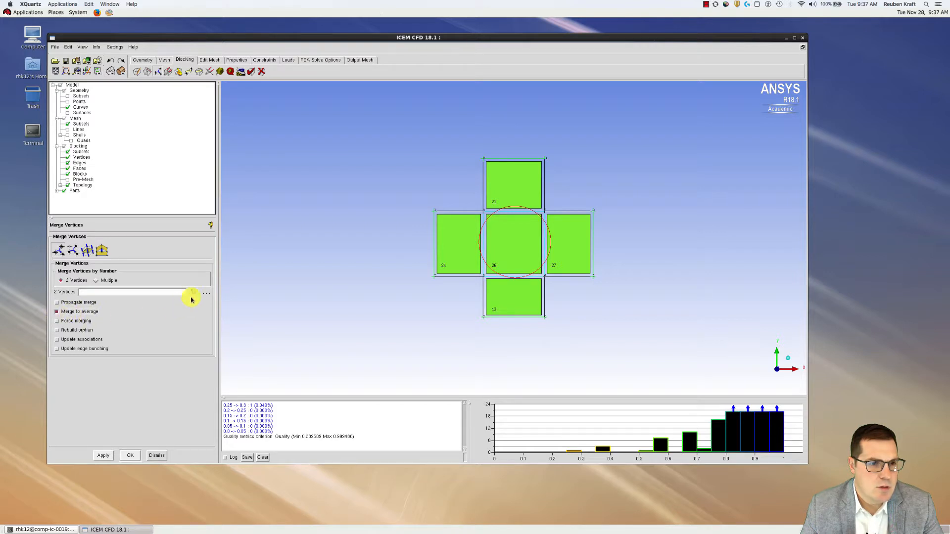
Merge the top-left and top-right outer corner vertex pairs to their average position
{"action": "left_click", "coordinate": [193, 293]}
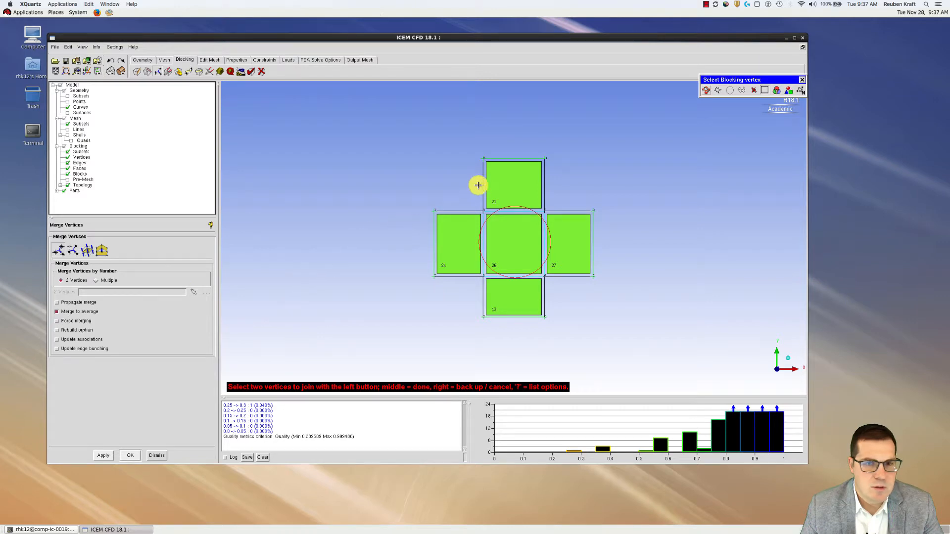
{"action": "left_click", "coordinate": [434, 211]}
{"action": "left_click", "coordinate": [484, 159]}
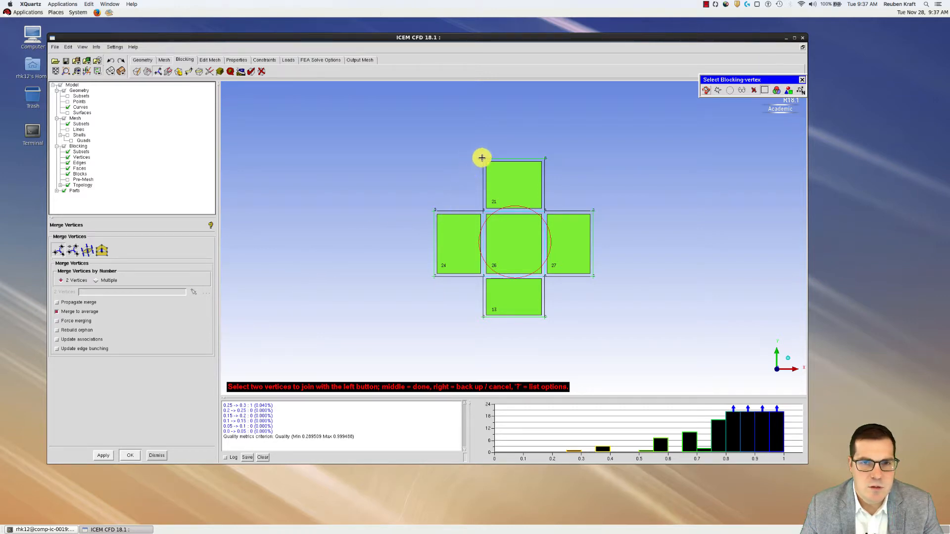
{"action": "middle_click", "coordinate": [426, 151]}
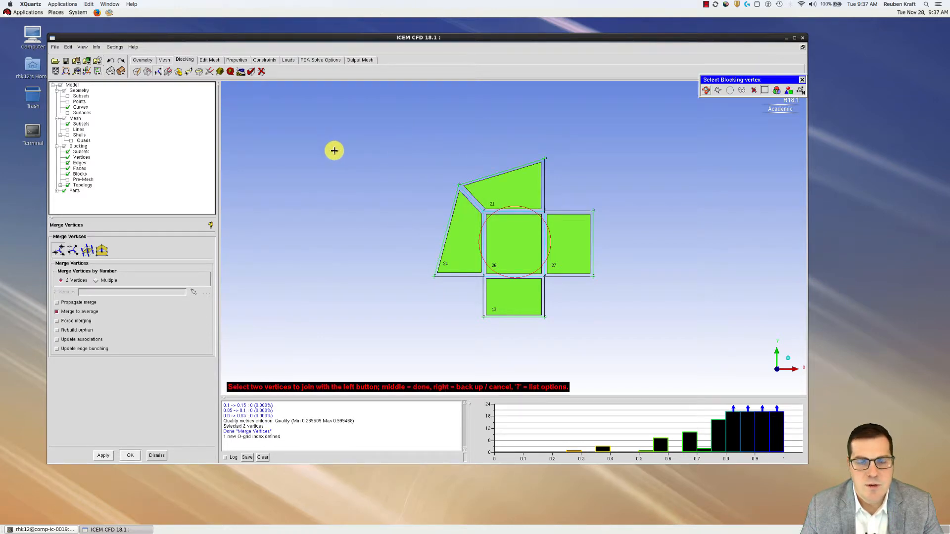
{"action": "left_click", "coordinate": [545, 158]}
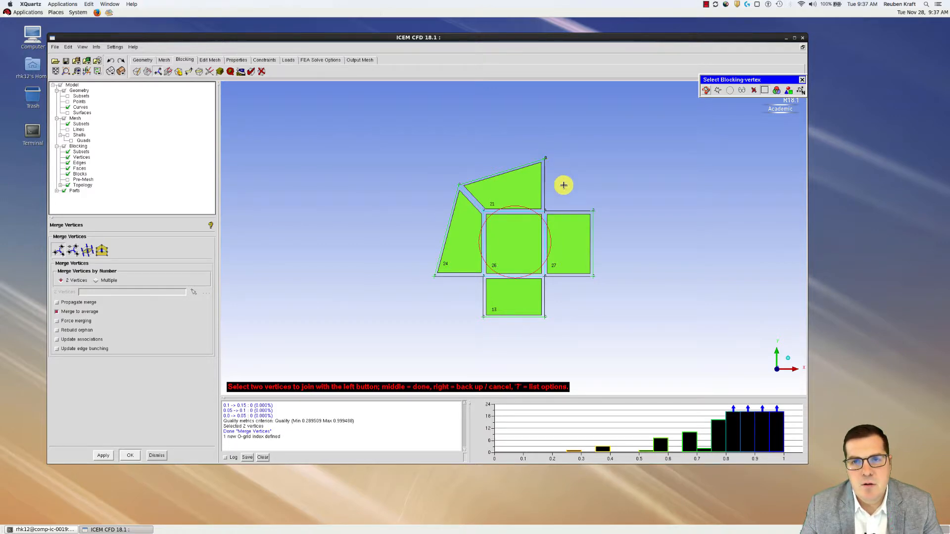
{"action": "left_click", "coordinate": [593, 211]}
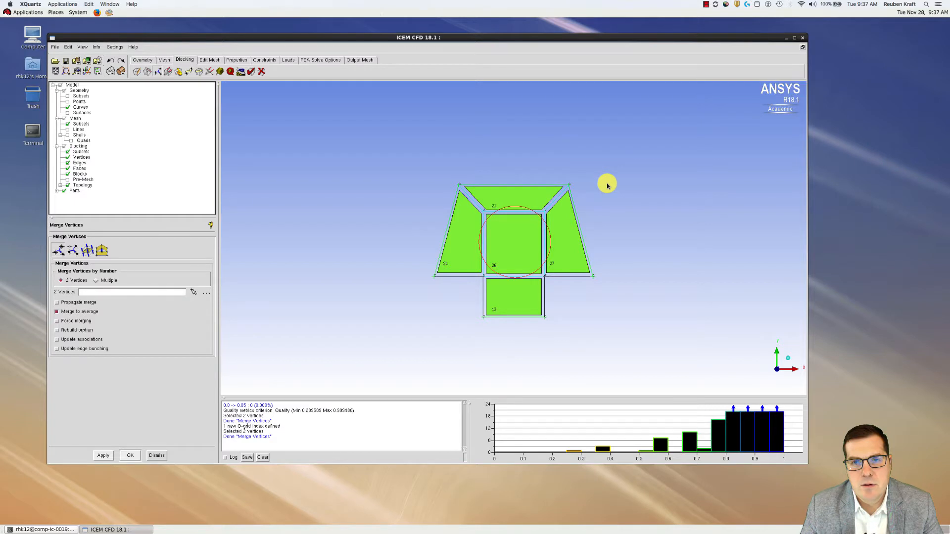
Merge the bottom-left and bottom-right corner vertex pairs, then turn on the pre-mesh display
{"action": "left_click", "coordinate": [193, 292]}
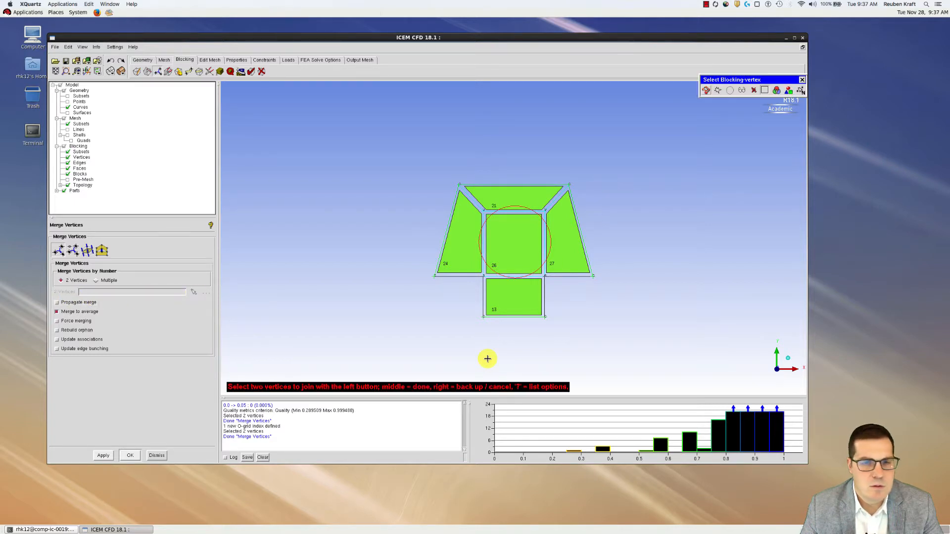
{"action": "left_click", "coordinate": [484, 317]}
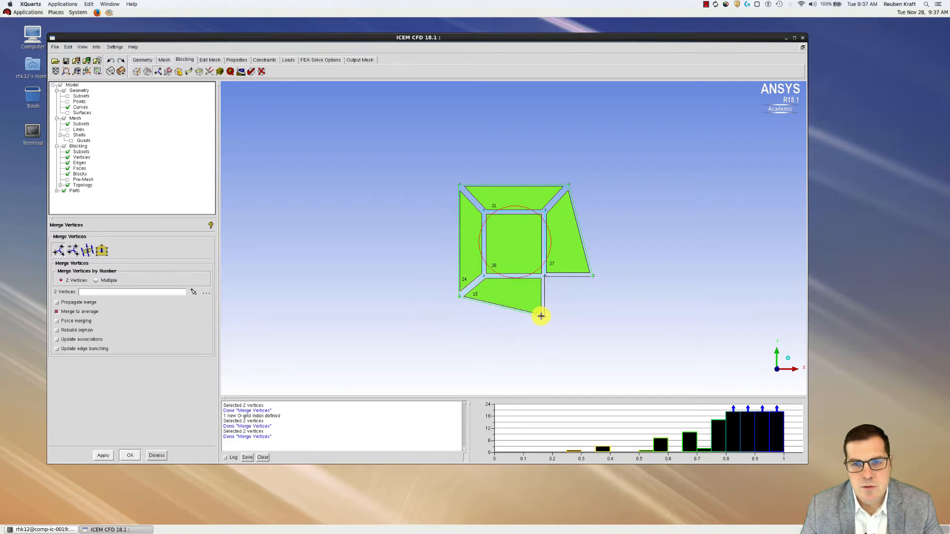
{"action": "left_click", "coordinate": [608, 294]}
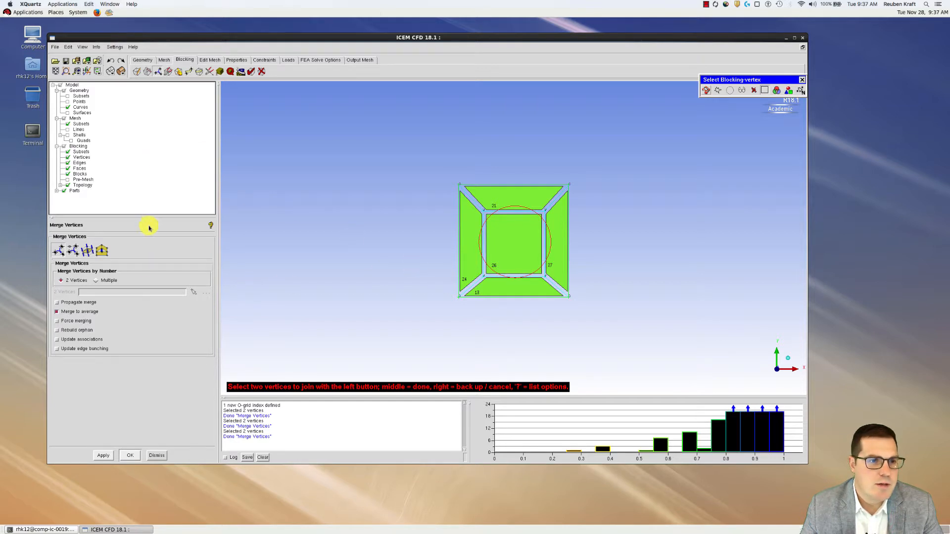
{"action": "left_click", "coordinate": [67, 181]}
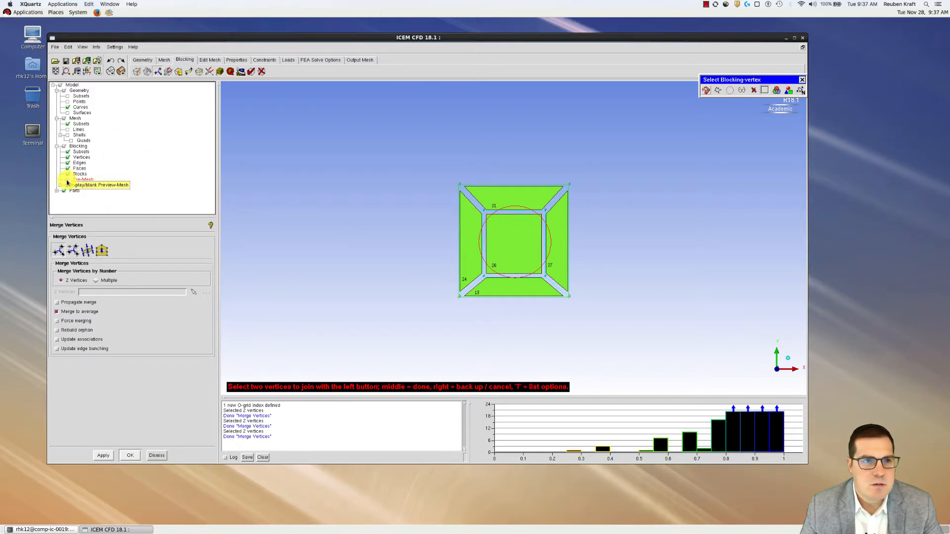
Recompute the pre-mesh and show it over the circle without the filled blocks
{"action": "left_click", "coordinate": [428, 299]}
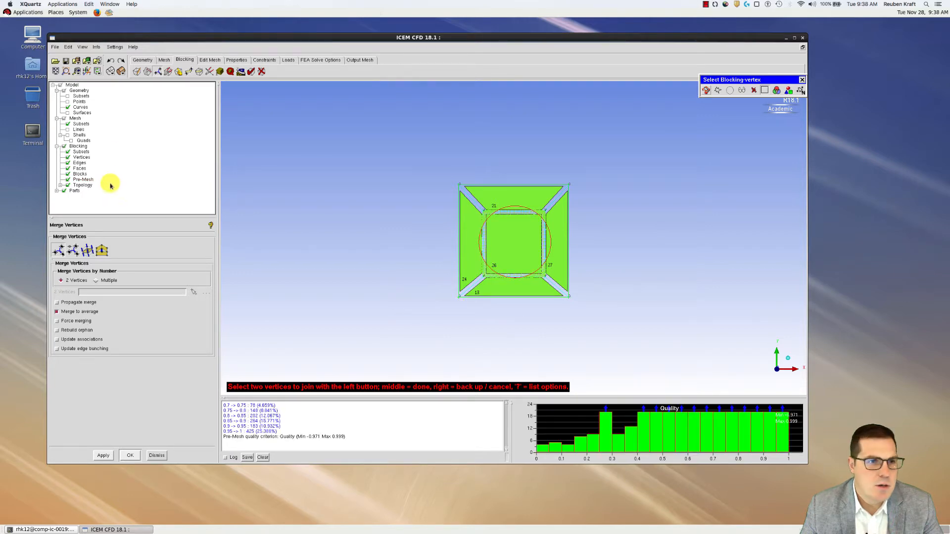
{"action": "left_click", "coordinate": [64, 146]}
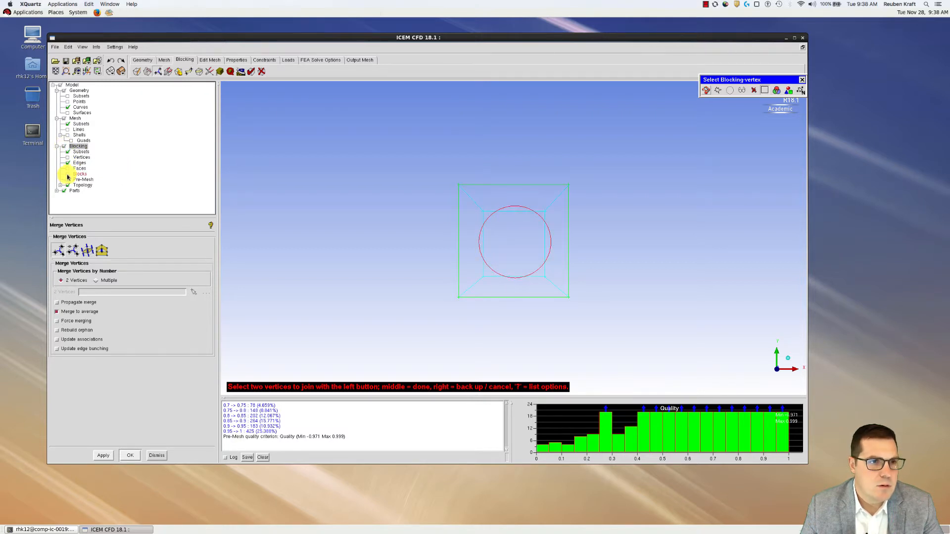
{"action": "left_click", "coordinate": [67, 175]}
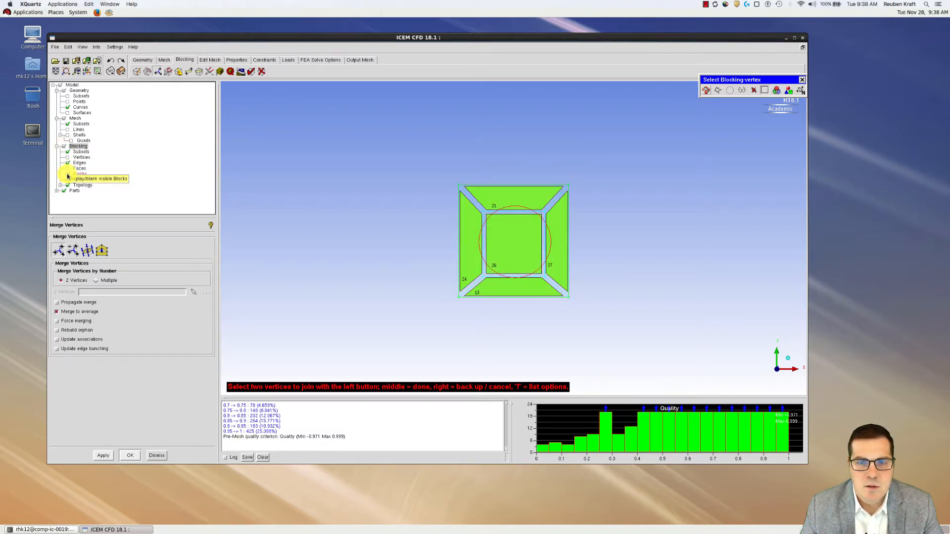
{"action": "left_click", "coordinate": [68, 180]}
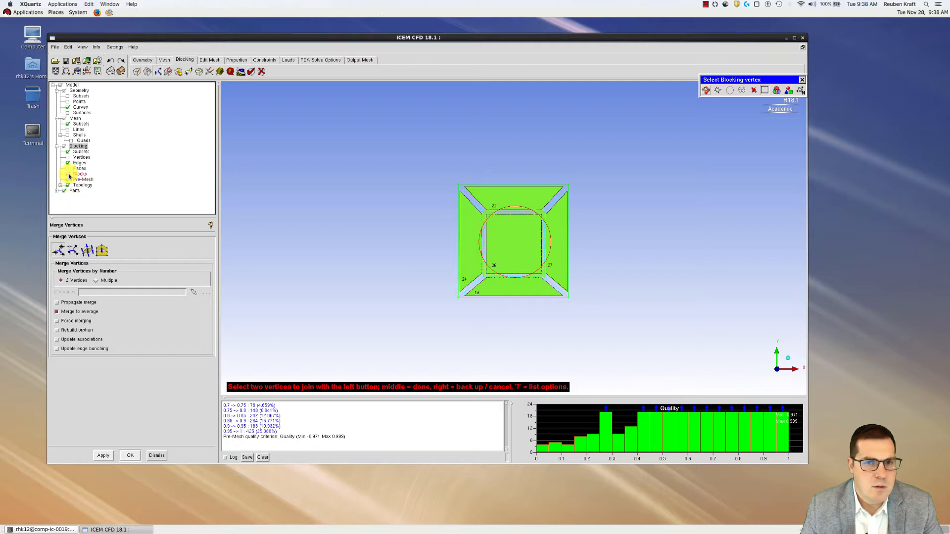
{"action": "left_click", "coordinate": [68, 175]}
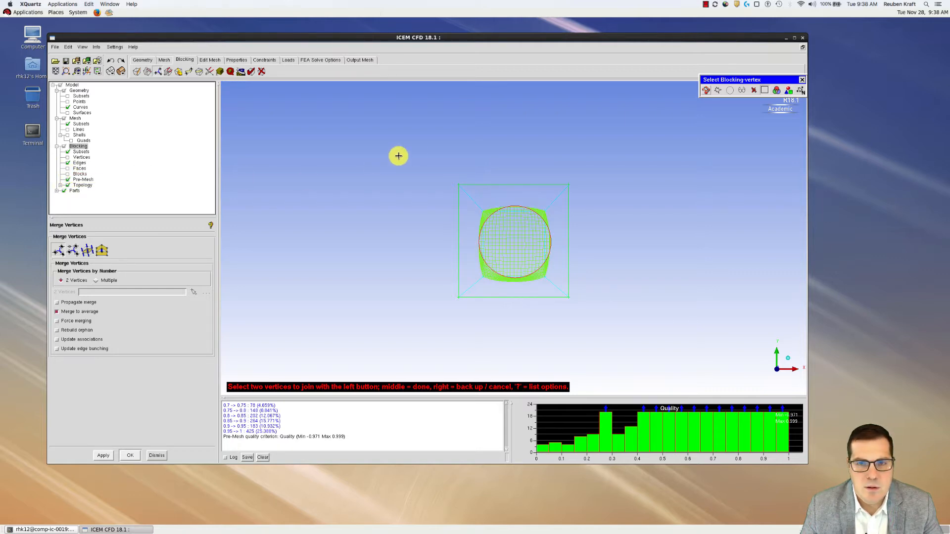
Display the O-grid pre-mesh as solid shaded green cells
{"action": "scroll", "coordinate": [588, 197], "scroll_direction": "up", "scroll_amount": 3}
{"action": "scroll", "coordinate": [572, 193], "scroll_direction": "up", "scroll_amount": 2}
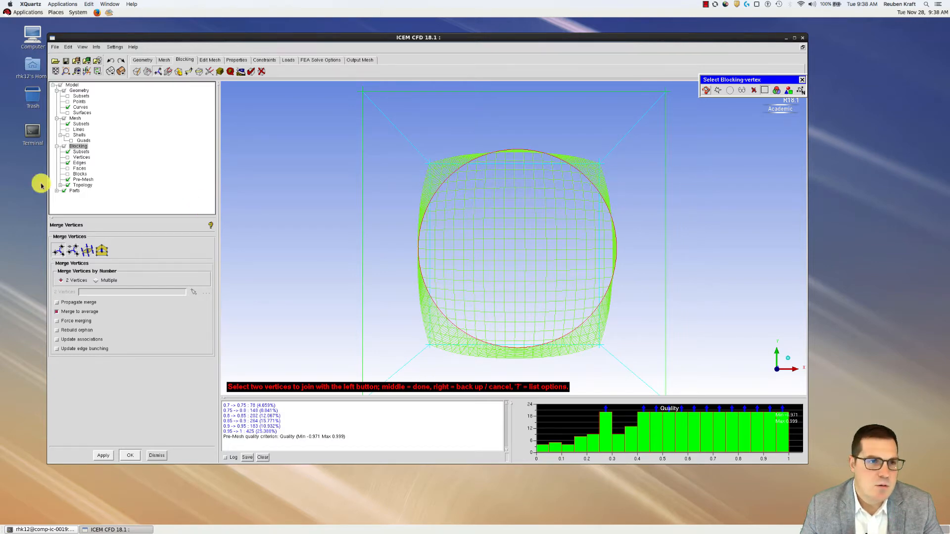
{"action": "left_click", "coordinate": [121, 72]}
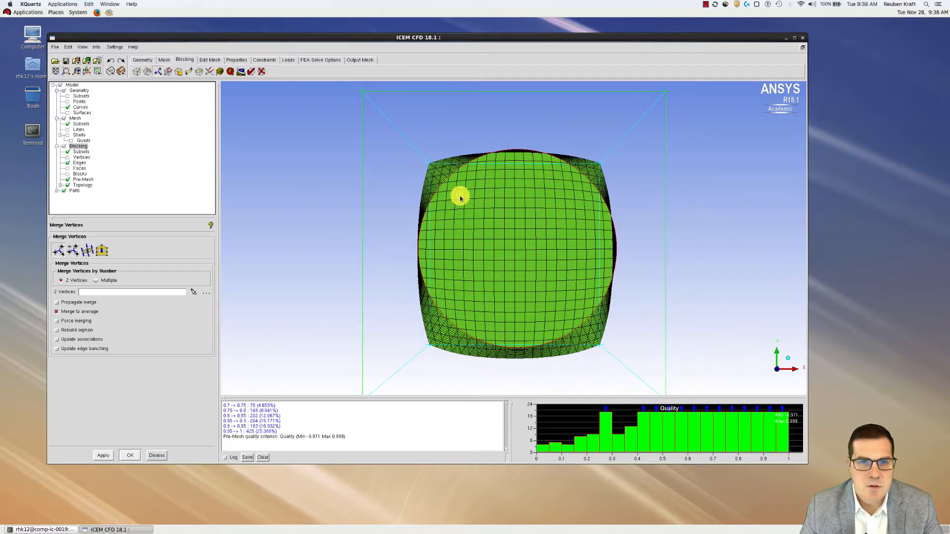
{"action": "scroll", "coordinate": [482, 234], "scroll_direction": "down", "scroll_amount": 1}
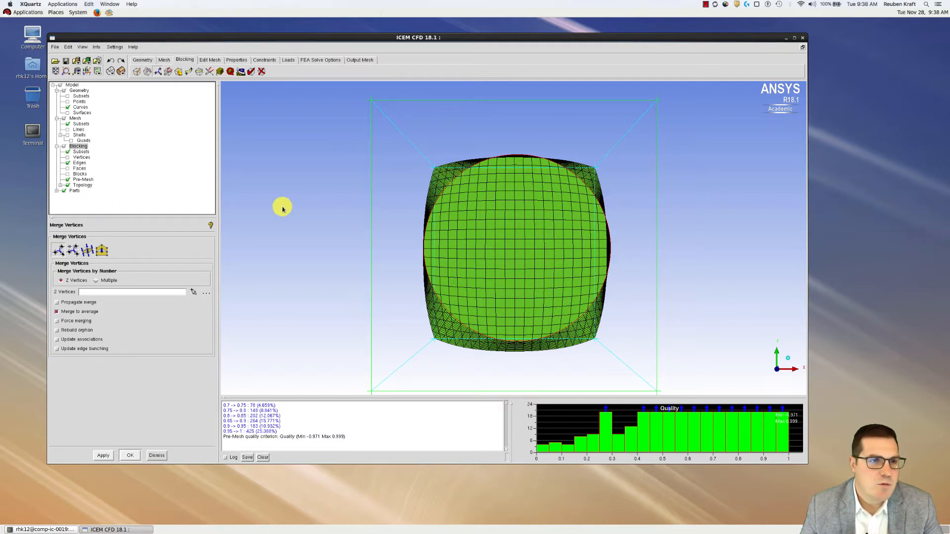
{"action": "scroll", "coordinate": [276, 205], "scroll_direction": "up", "scroll_amount": 2}
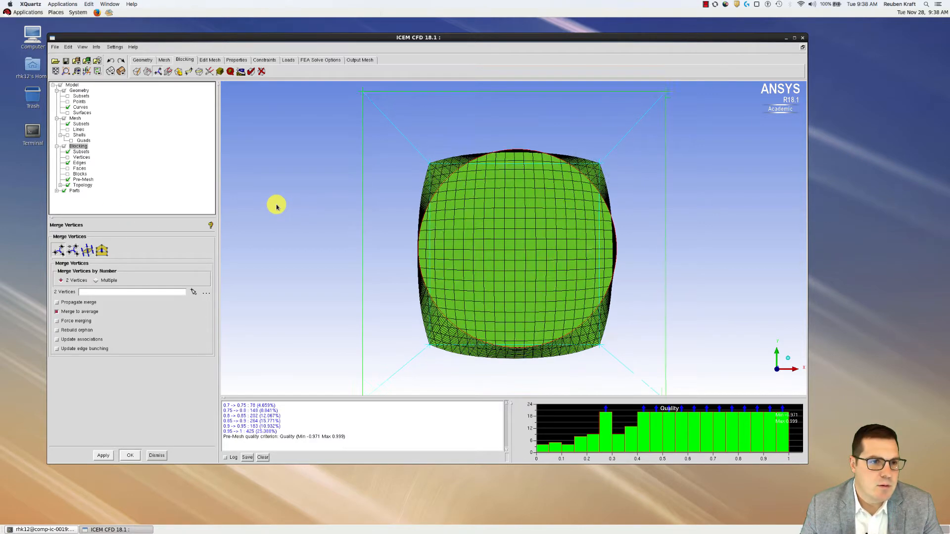
Drag the inner top-left block vertex toward the lower right with Move Vertices
{"action": "left_click", "coordinate": [179, 72]}
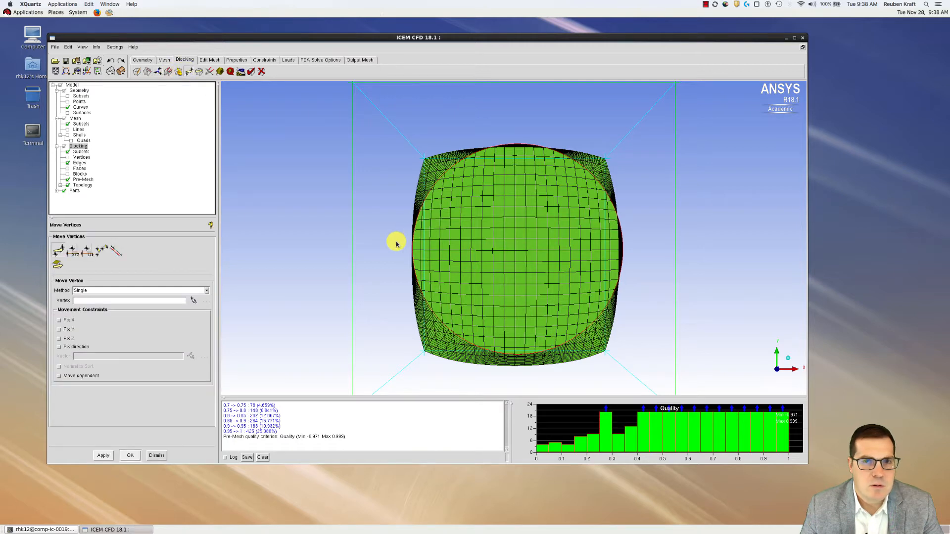
{"action": "scroll", "coordinate": [392, 245], "scroll_direction": "down", "scroll_amount": 2}
{"action": "scroll", "coordinate": [391, 246], "scroll_direction": "down", "scroll_amount": 1}
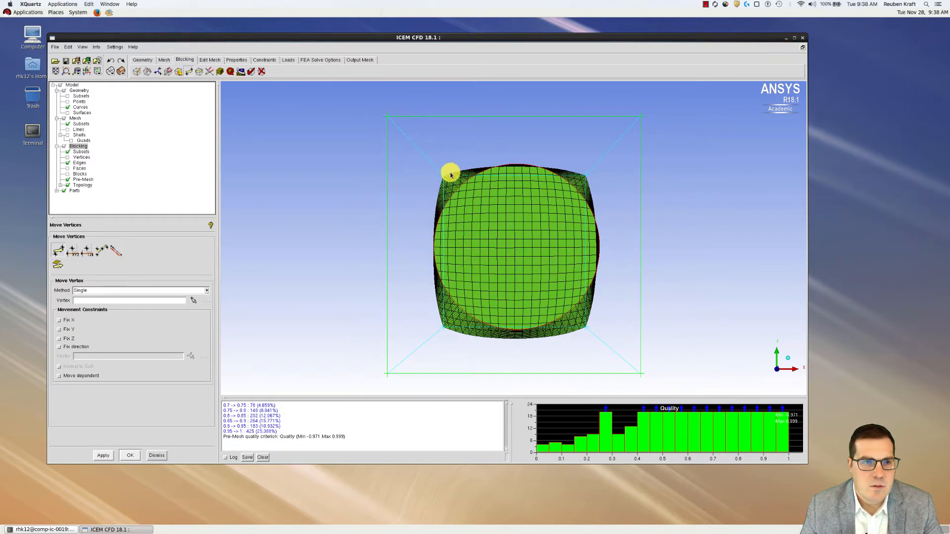
{"action": "left_click", "coordinate": [191, 300]}
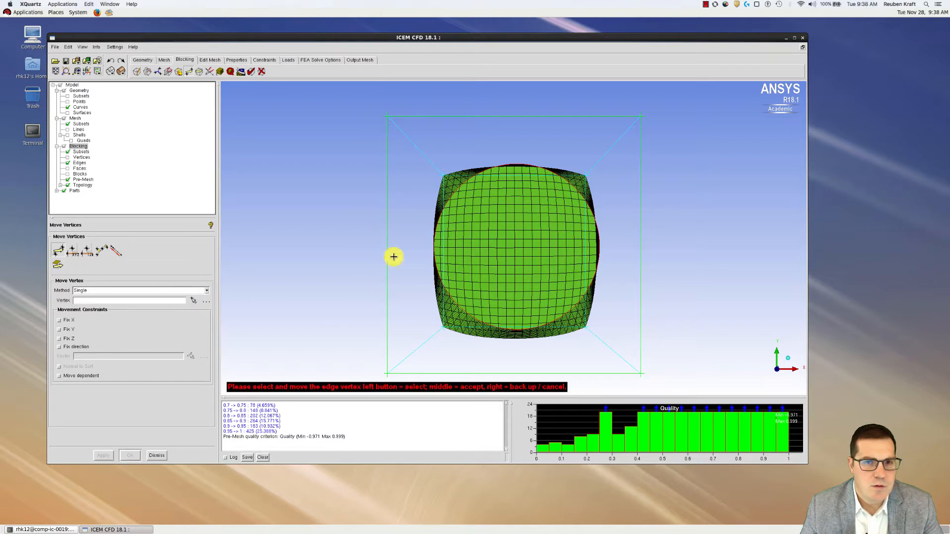
{"action": "left_click_drag", "start_coordinate": [443, 176], "coordinate": [495, 218]}
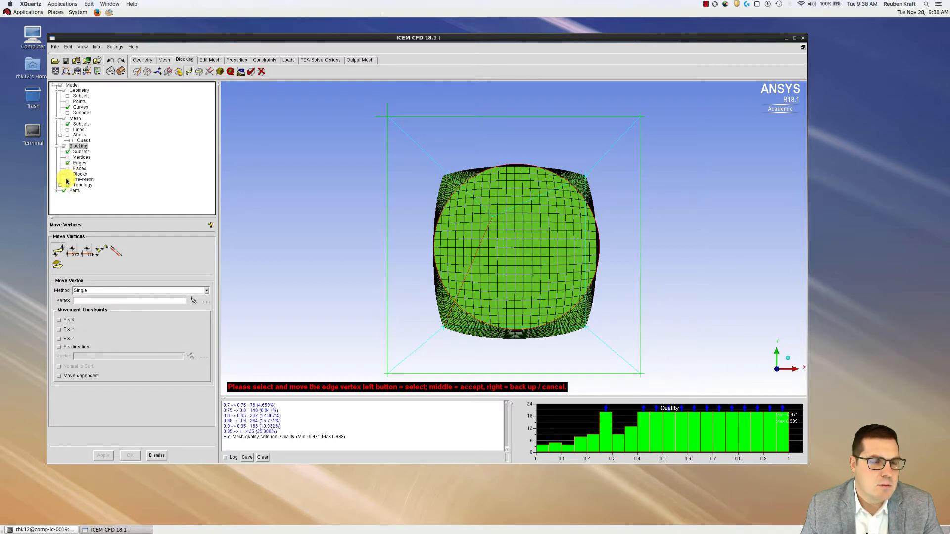
Recompute and view the skewed pre-mesh, then hide it again
{"action": "left_click", "coordinate": [67, 179]}
{"action": "left_click", "coordinate": [430, 295]}
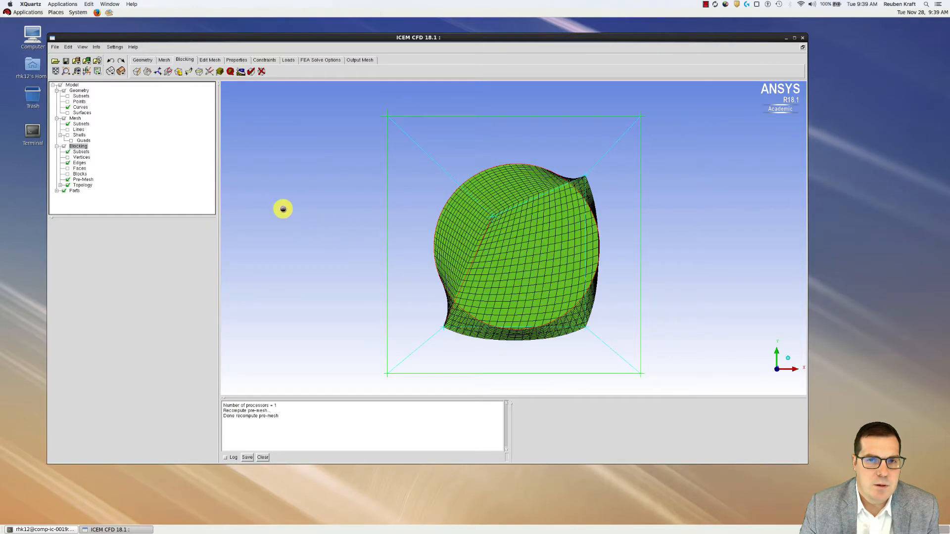
{"action": "left_click", "coordinate": [68, 181]}
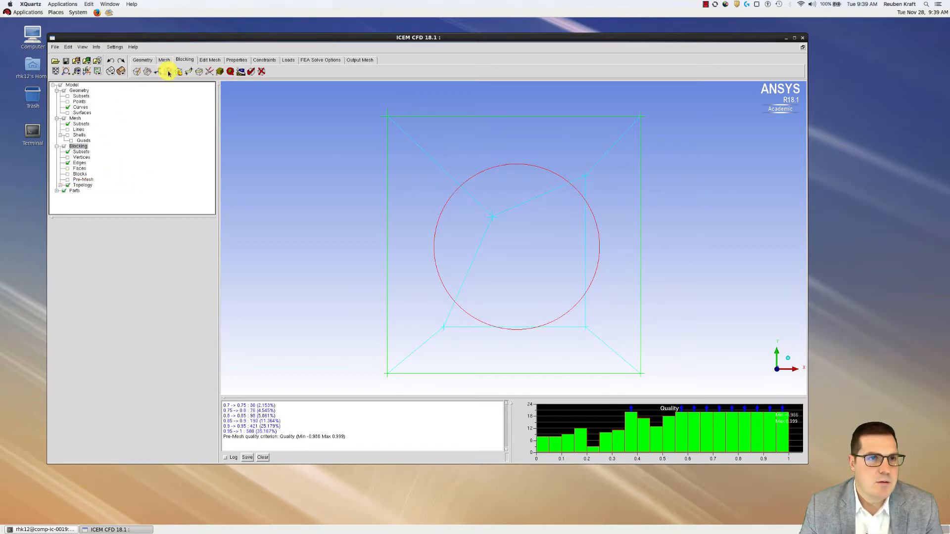
Pull the top-right inner vertex down and left to tidy the inner square block
{"action": "left_click", "coordinate": [187, 73]}
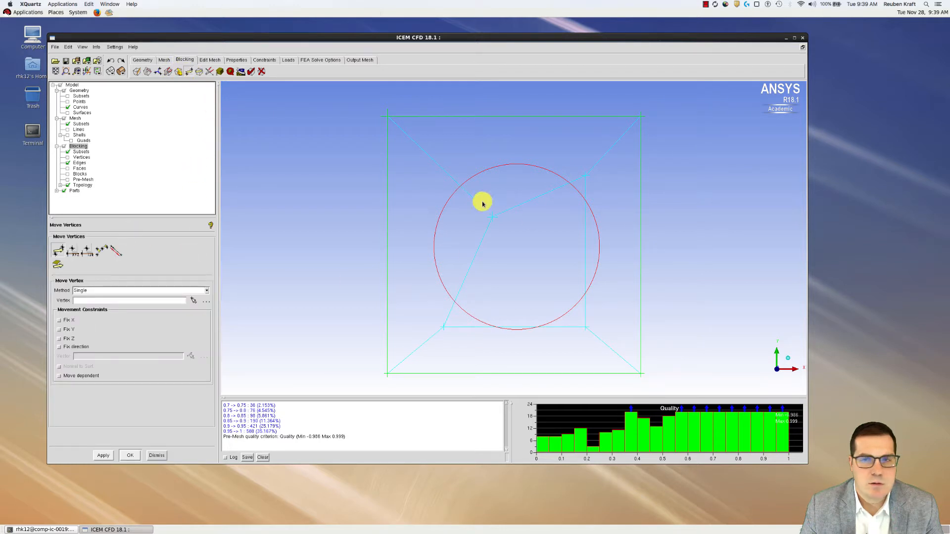
{"action": "left_click", "coordinate": [194, 300]}
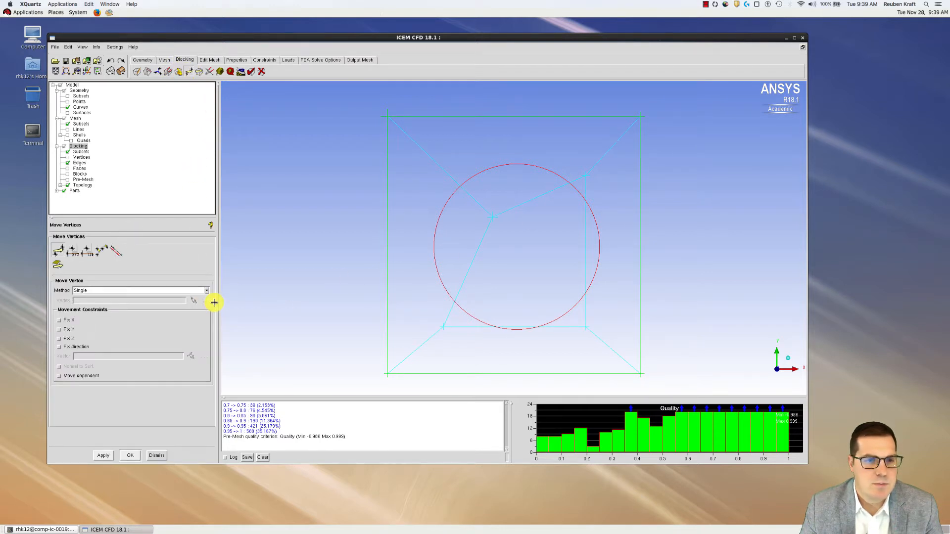
{"action": "left_click", "coordinate": [584, 176]}
{"action": "left_click_drag", "start_coordinate": [540, 214], "coordinate": [547, 222]}
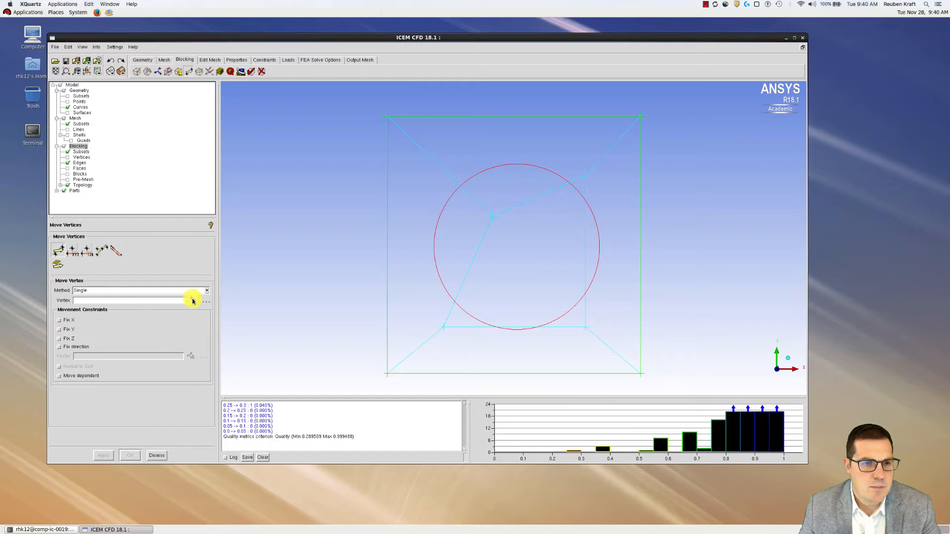
{"action": "left_click", "coordinate": [194, 300]}
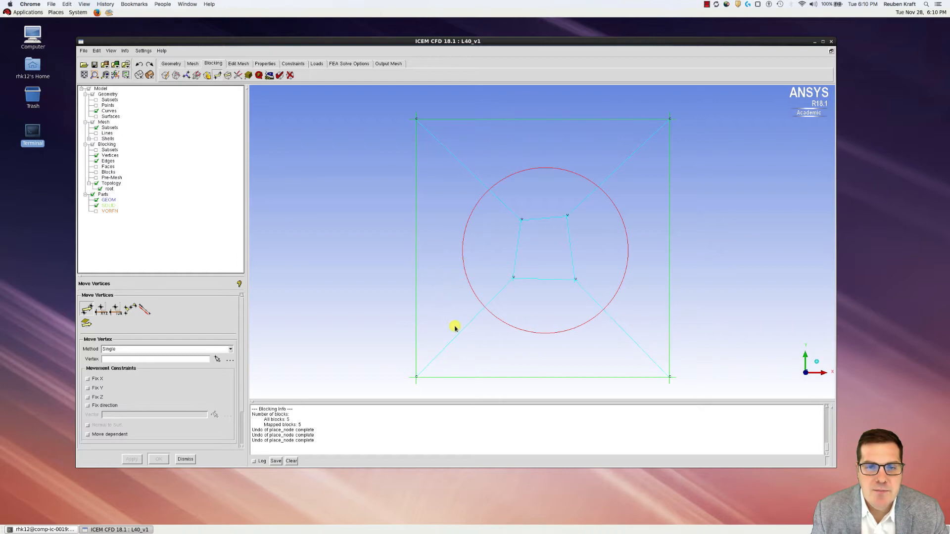
Show the numbered block outlines and a recomputed pre-mesh filling the circle
{"action": "left_click", "coordinate": [96, 172]}
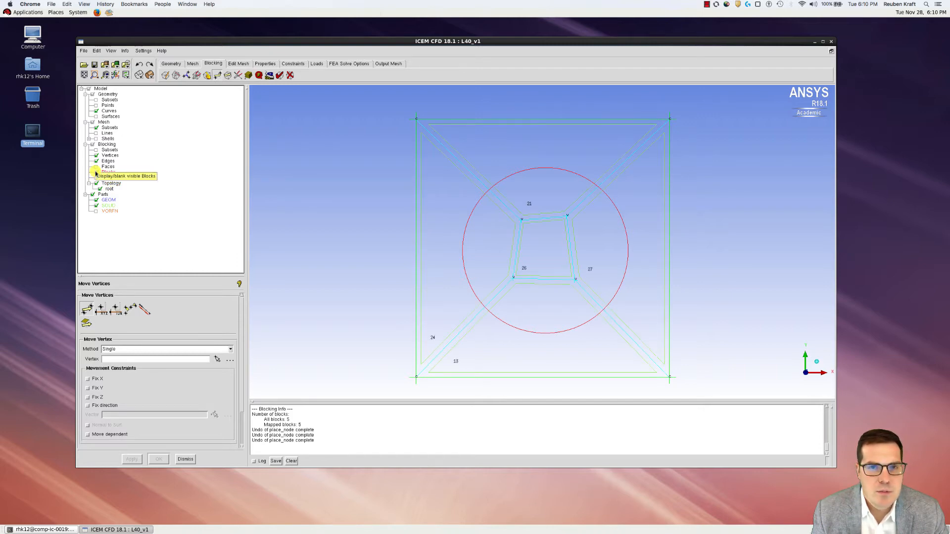
{"action": "left_click", "coordinate": [96, 178]}
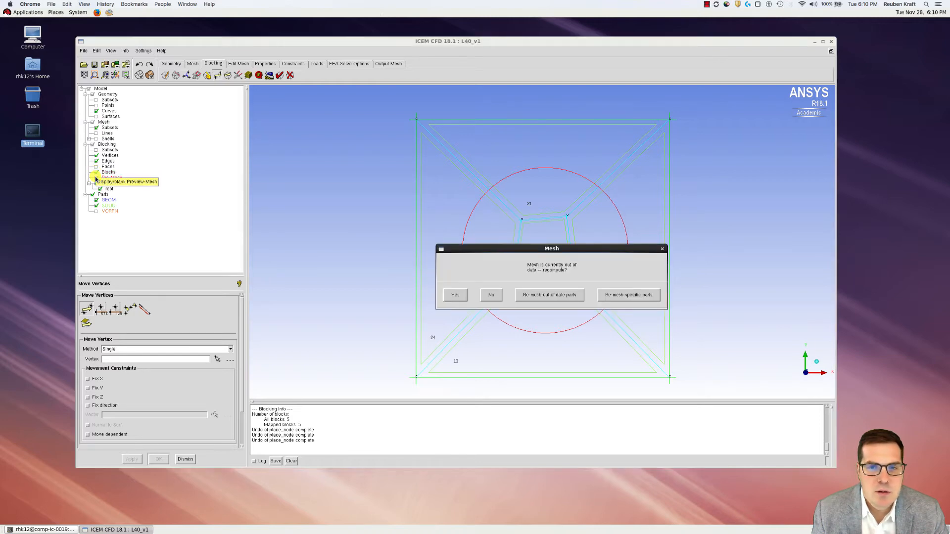
{"action": "left_click", "coordinate": [454, 294]}
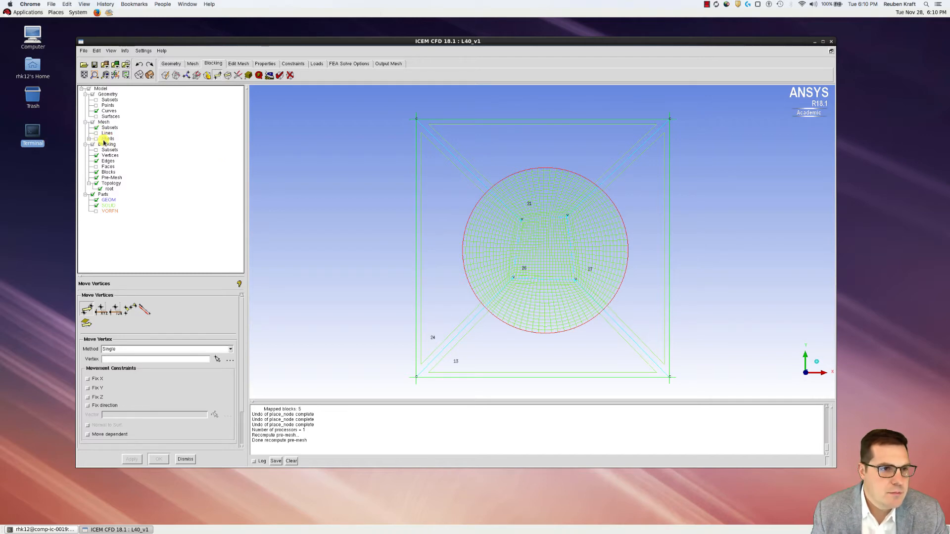
{"action": "right_click", "coordinate": [109, 179]}
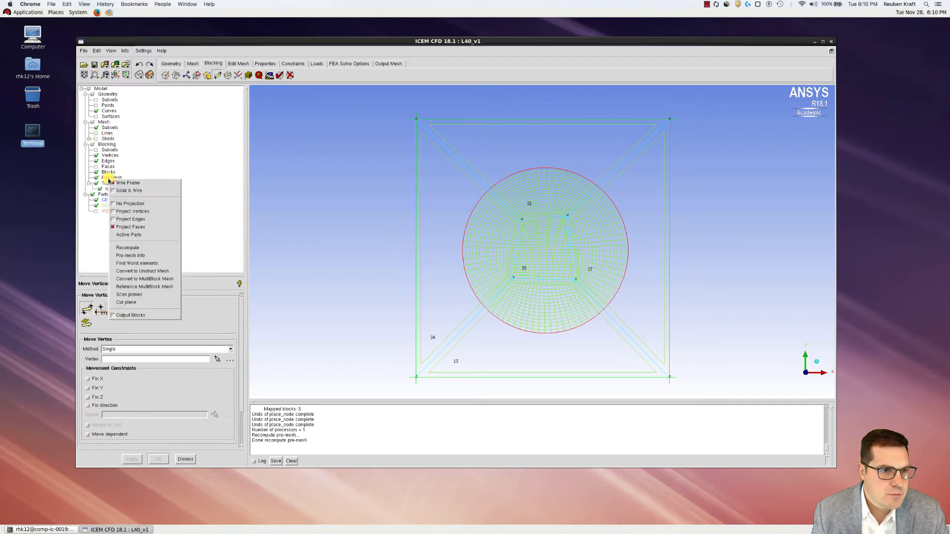
Convert the pre-mesh to an unstructured mesh, replacing the old one, shown solid with blocking hidden
{"action": "left_click", "coordinate": [146, 272]}
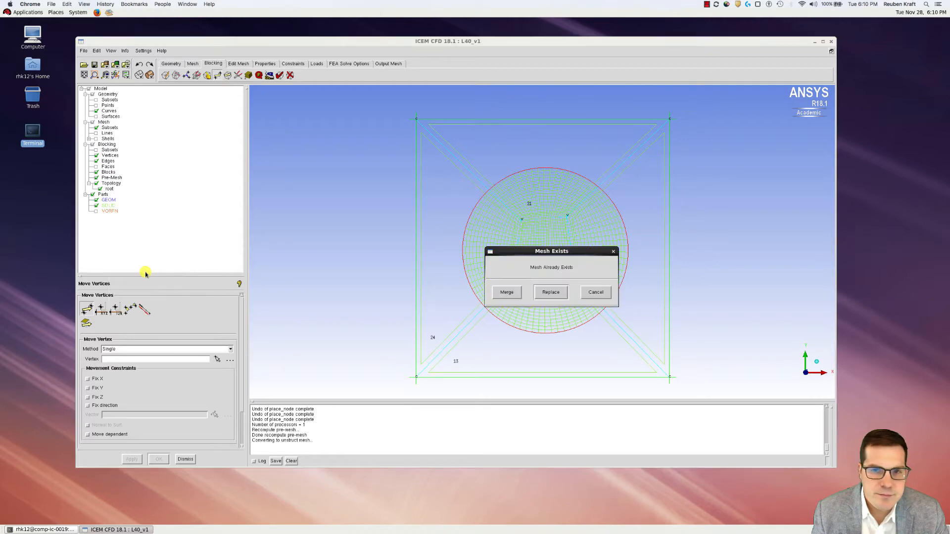
{"action": "left_click", "coordinate": [555, 293]}
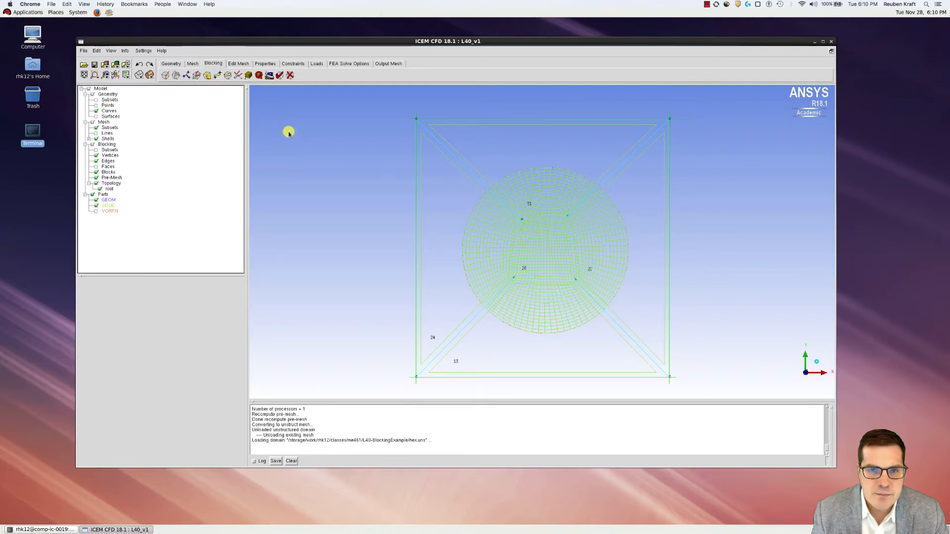
{"action": "left_click", "coordinate": [150, 75]}
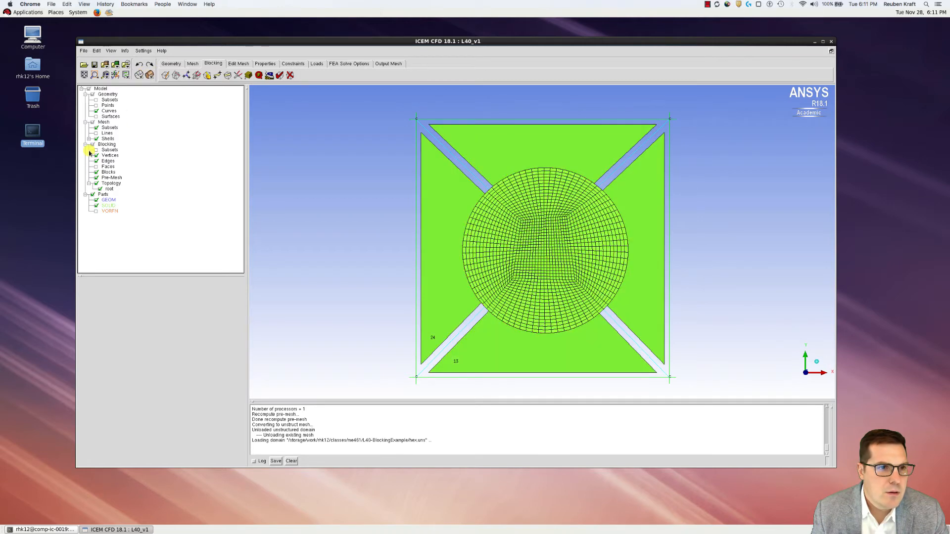
{"action": "left_click", "coordinate": [92, 144]}
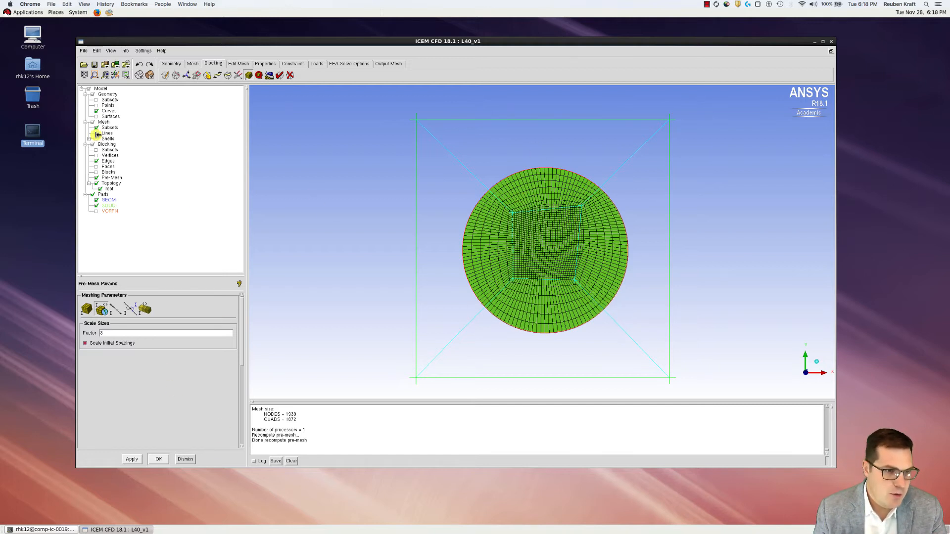
Hide the pre-mesh and delete all five visible blocks, leaving only the circle curve
{"action": "left_click", "coordinate": [96, 178]}
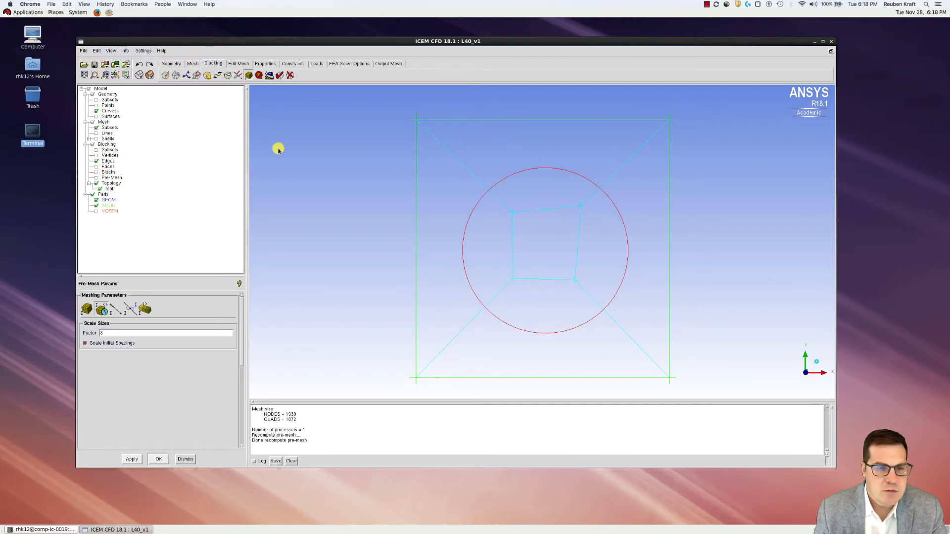
{"action": "left_click", "coordinate": [290, 76]}
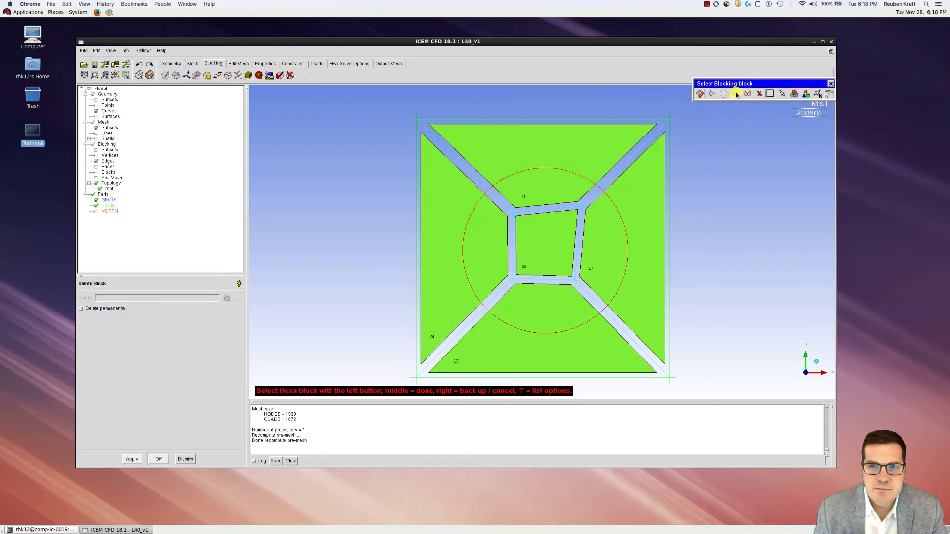
{"action": "left_click", "coordinate": [735, 94]}
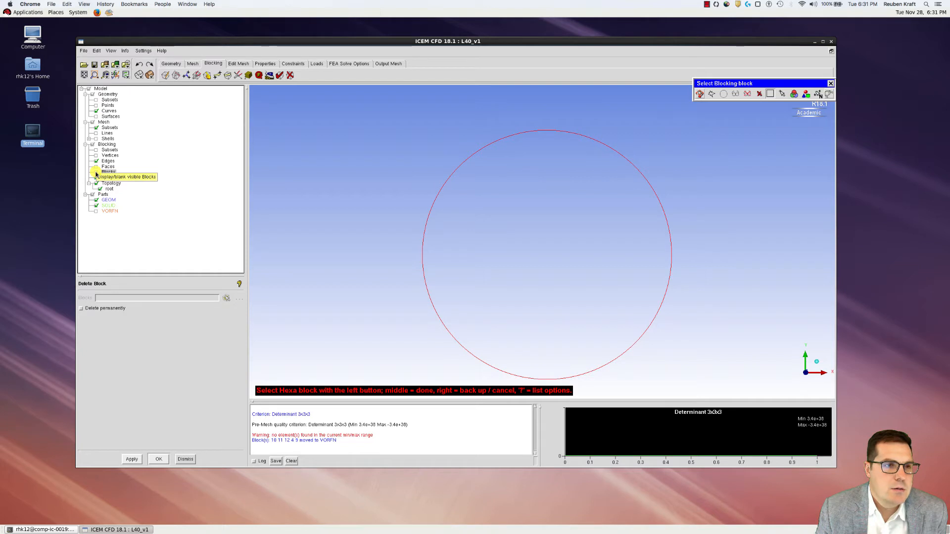
{"action": "left_click", "coordinate": [164, 75]}
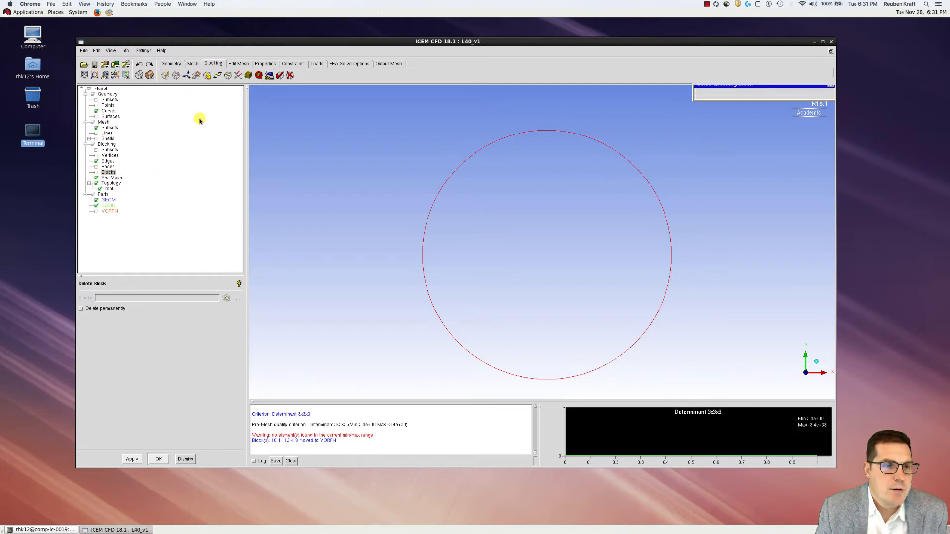
Create a 2D Planar block in part SOLID around the circle and fit the view
{"action": "left_click", "coordinate": [165, 75]}
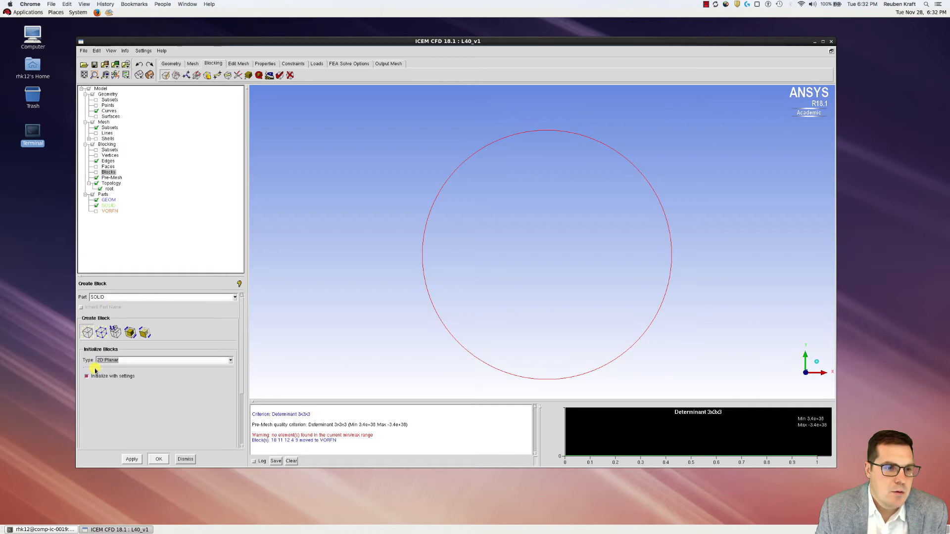
{"action": "left_click", "coordinate": [131, 459]}
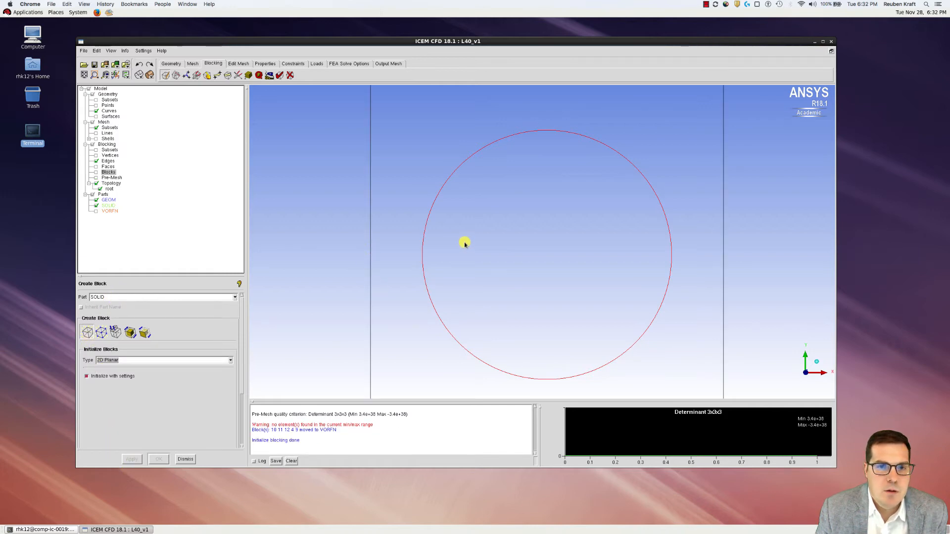
{"action": "scroll", "coordinate": [367, 138], "scroll_direction": "down", "scroll_amount": 1}
{"action": "scroll", "coordinate": [349, 121], "scroll_direction": "up", "scroll_amount": 12}
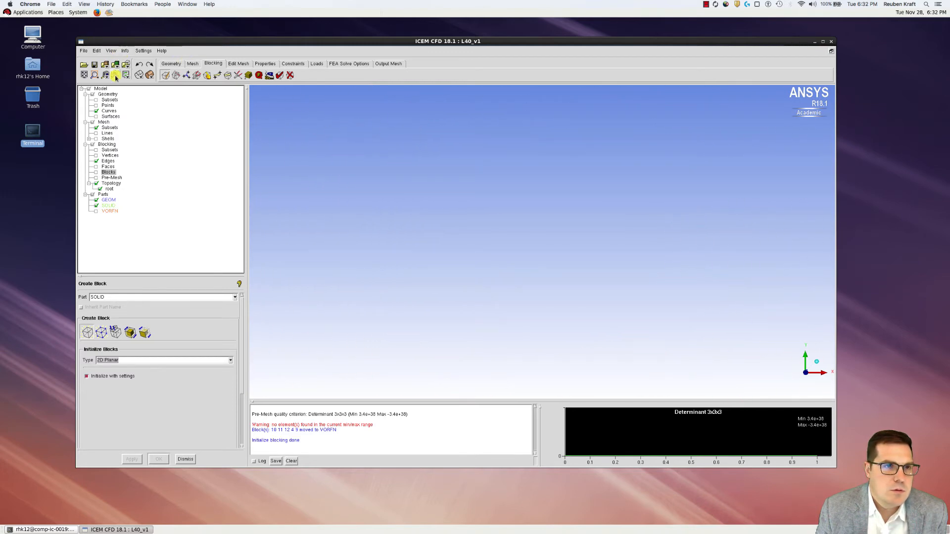
{"action": "left_click", "coordinate": [84, 75]}
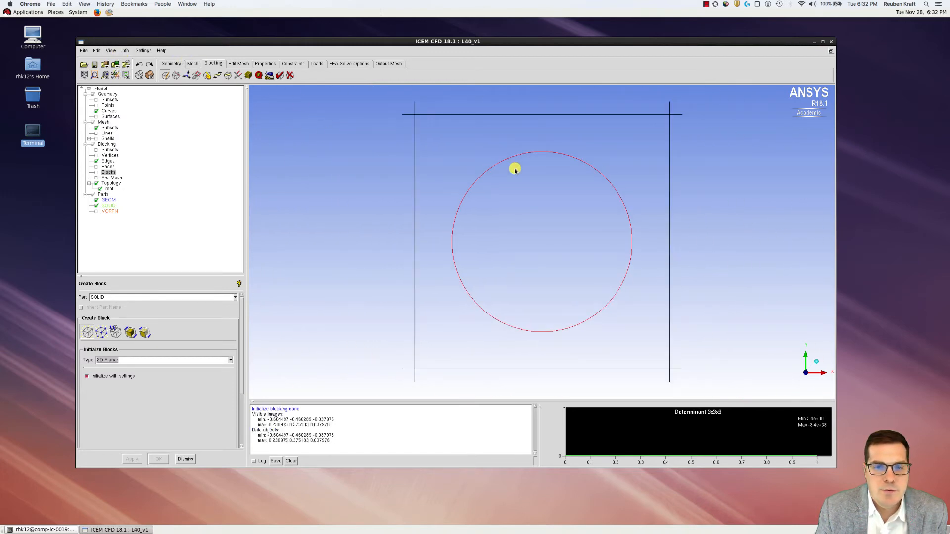
{"action": "scroll", "coordinate": [514, 169], "scroll_direction": "down", "scroll_amount": 1}
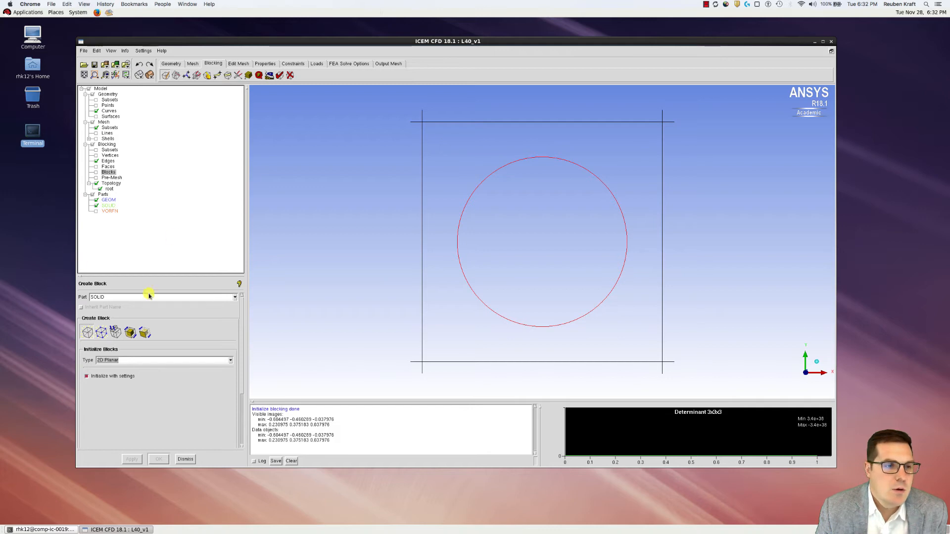
Split the square block with an O-grid and display the blocks as numbered filled faces
{"action": "left_click", "coordinate": [175, 75]}
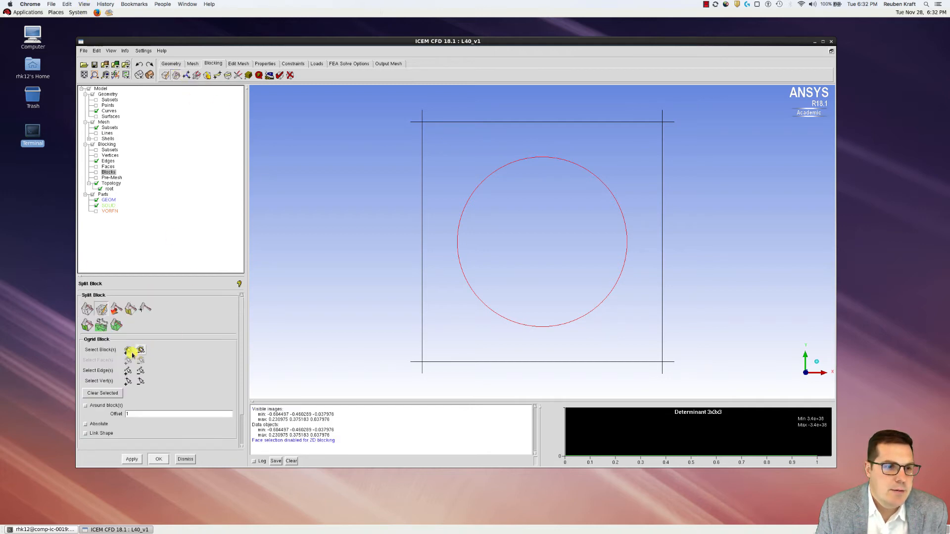
{"action": "left_click", "coordinate": [129, 350]}
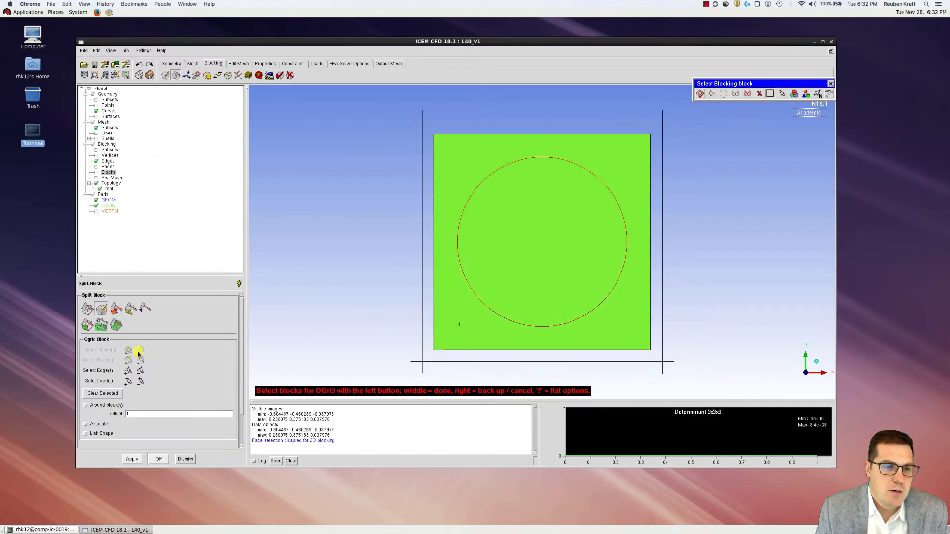
{"action": "left_click", "coordinate": [735, 94]}
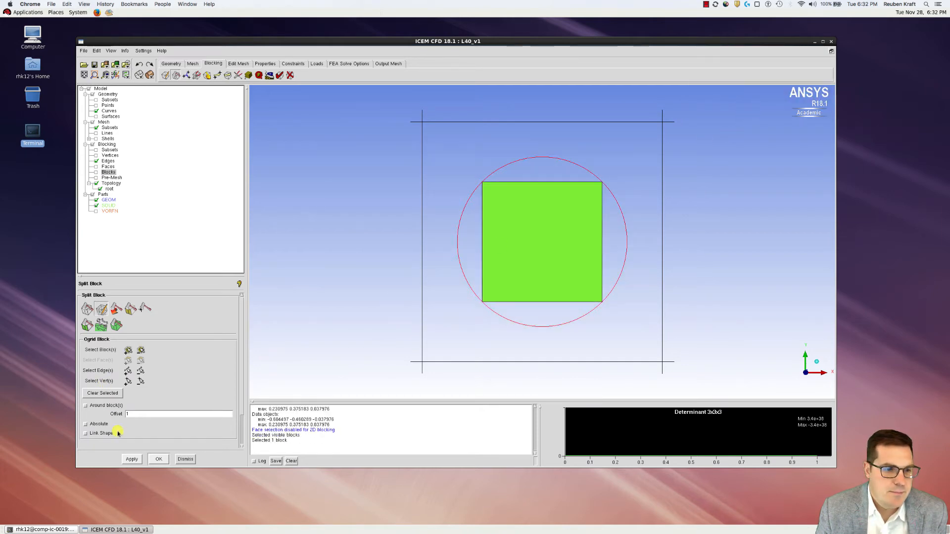
{"action": "left_click", "coordinate": [132, 460]}
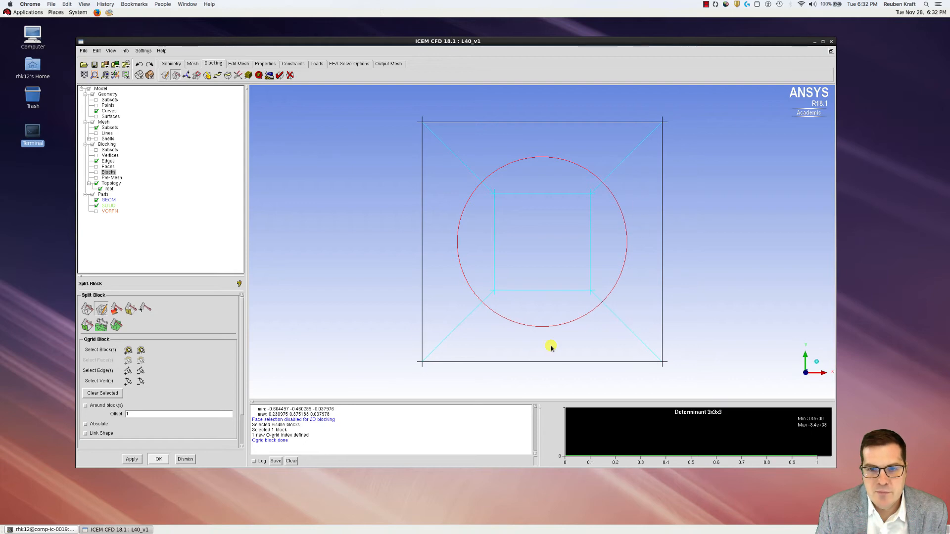
{"action": "left_click", "coordinate": [96, 172]}
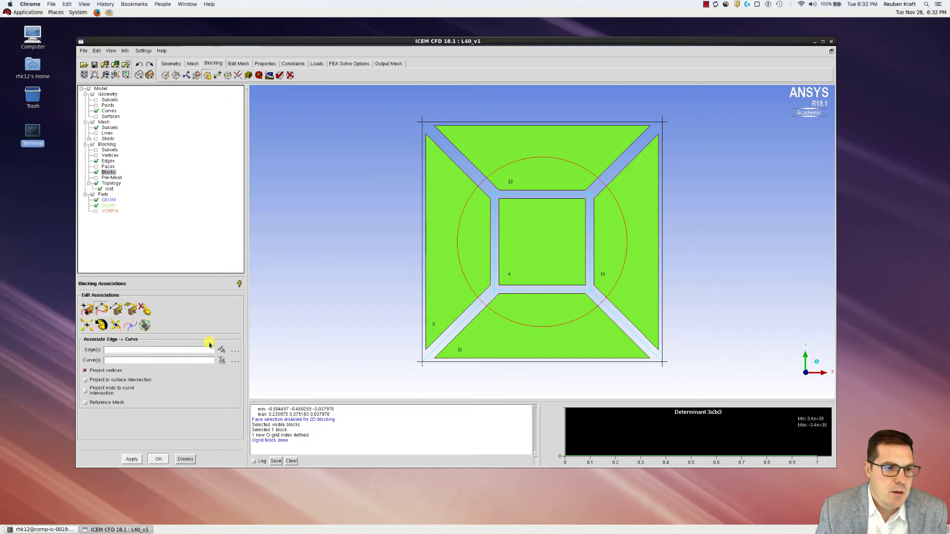
Associate the left, top, right and bottom outer block edges with the circle curve
{"action": "left_click", "coordinate": [222, 350]}
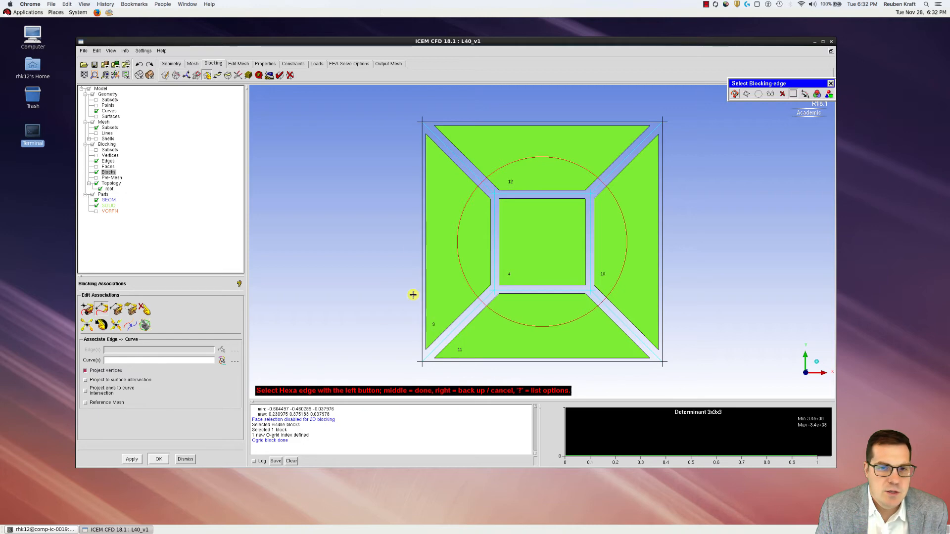
{"action": "left_click", "coordinate": [425, 249]}
{"action": "left_click", "coordinate": [531, 121]}
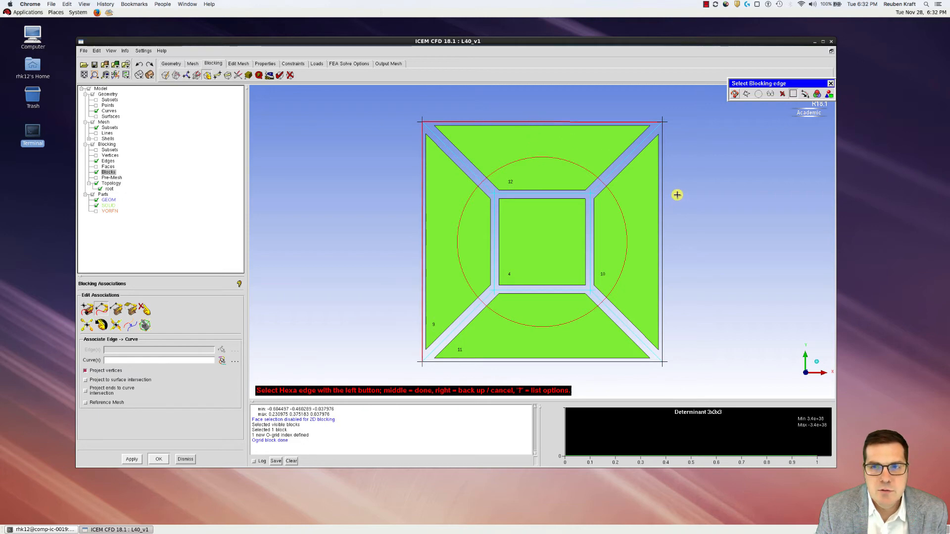
{"action": "left_click", "coordinate": [661, 208]}
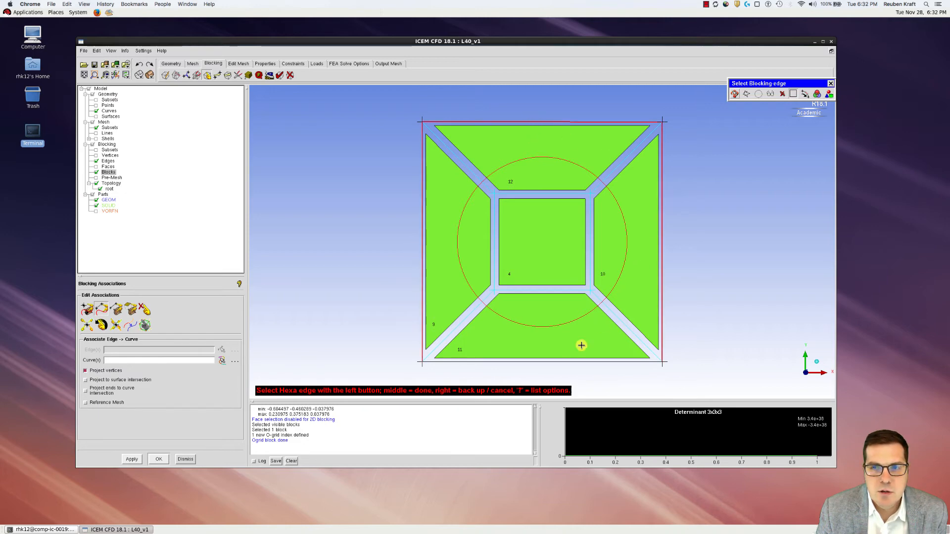
{"action": "left_click", "coordinate": [552, 363]}
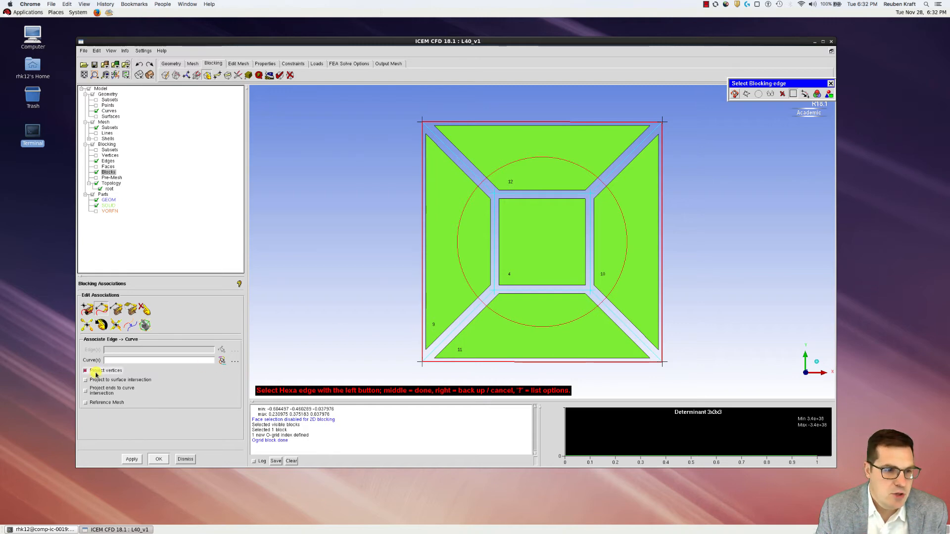
{"action": "middle_click", "coordinate": [518, 236]}
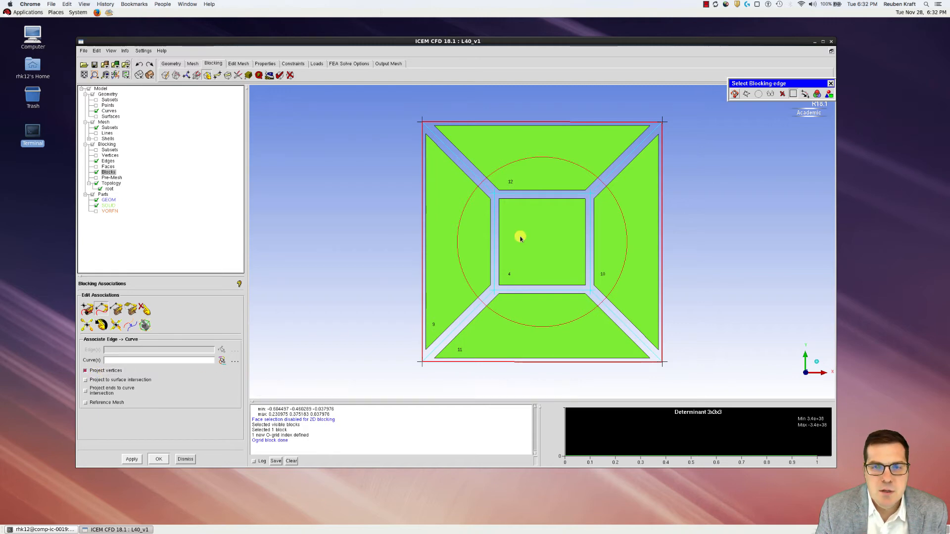
{"action": "left_click", "coordinate": [476, 296]}
{"action": "middle_click", "coordinate": [516, 271]}
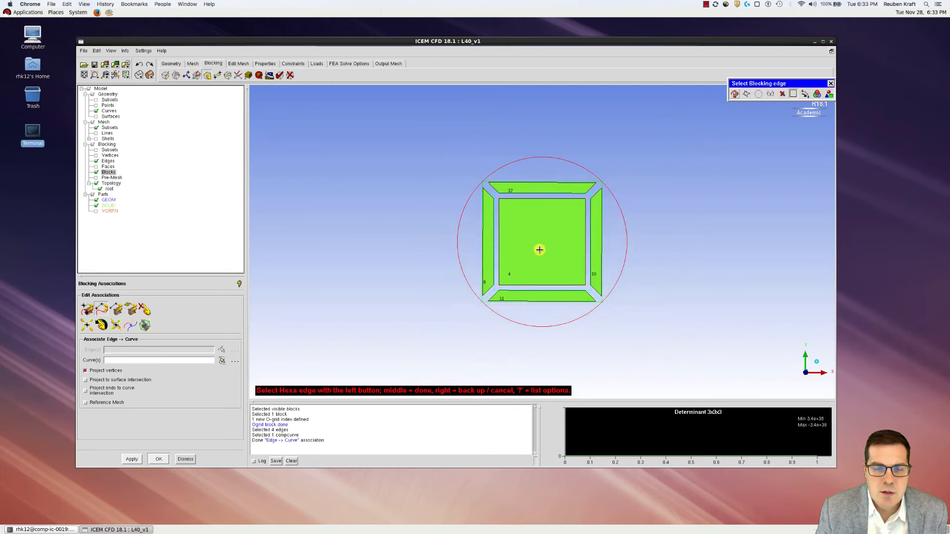
Show and recompute the pre-mesh, hide the block faces, and open Pre-Mesh Params
{"action": "left_click", "coordinate": [97, 179]}
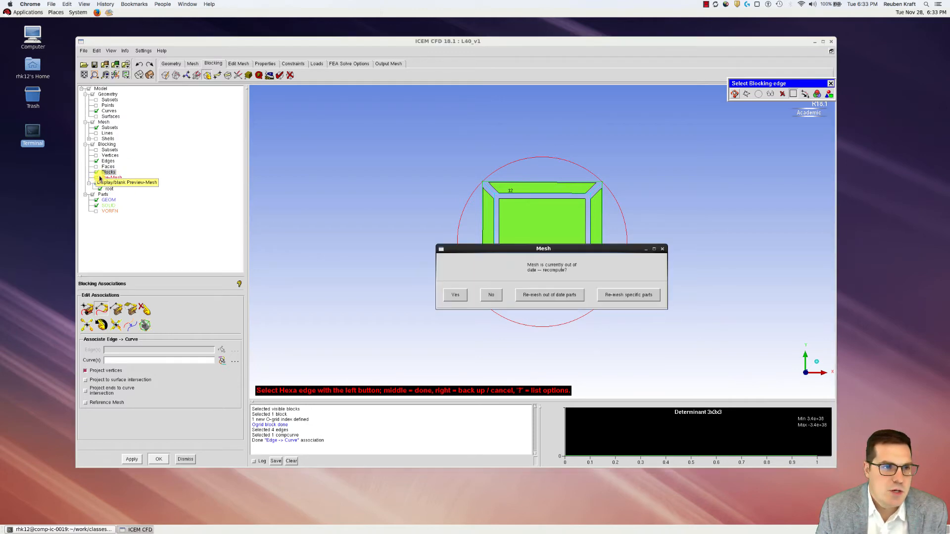
{"action": "left_click", "coordinate": [455, 295]}
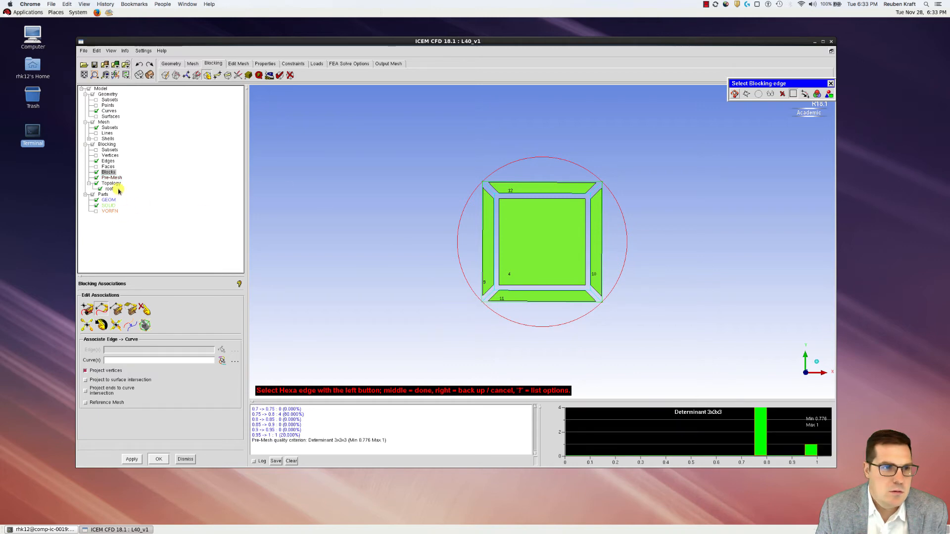
{"action": "left_click", "coordinate": [96, 172]}
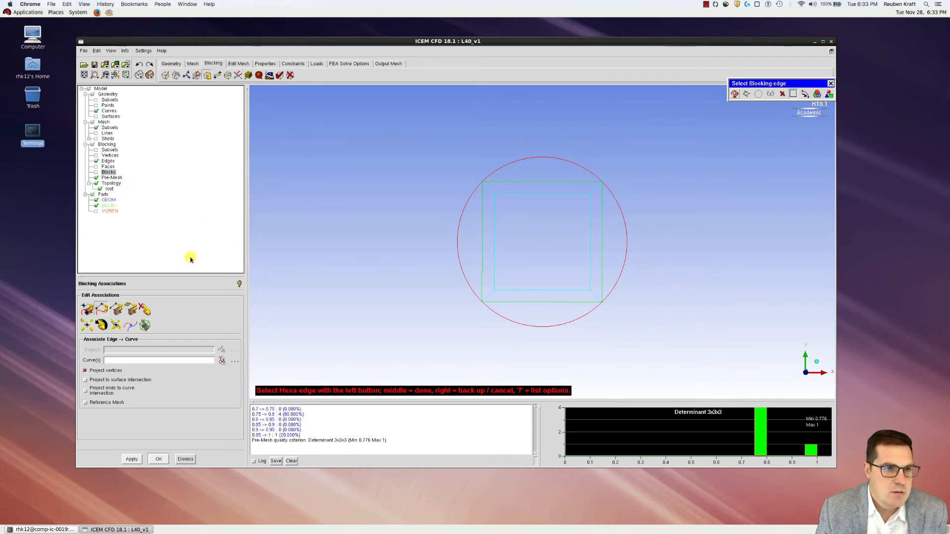
{"action": "left_click", "coordinate": [246, 75]}
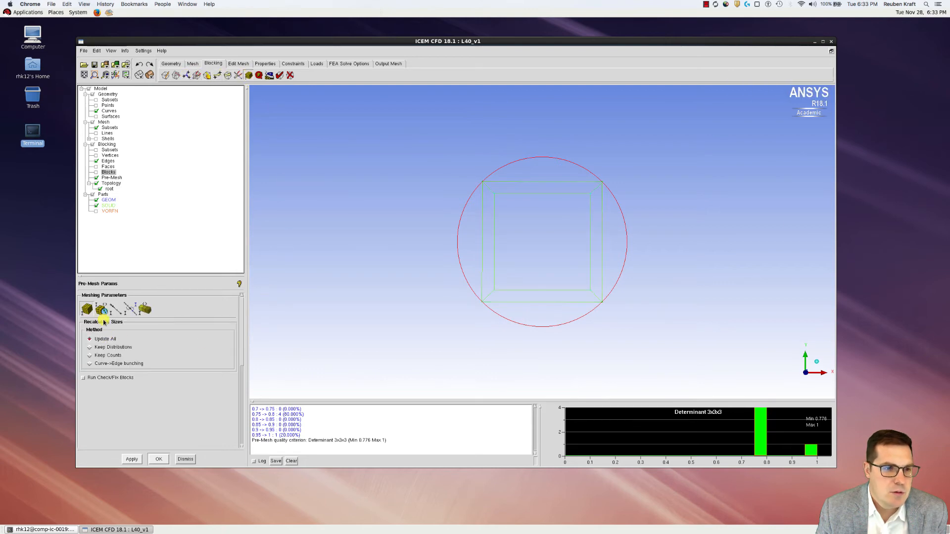
Scale the pre-mesh sizes by factor 2 three times, recomputing each time, and display it solid
{"action": "left_click", "coordinate": [102, 312]}
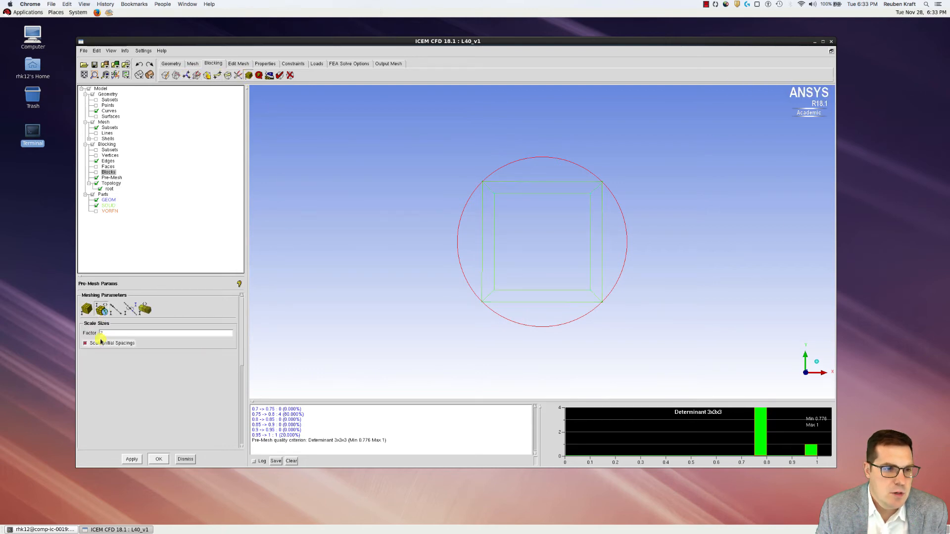
{"action": "left_click", "coordinate": [133, 459]}
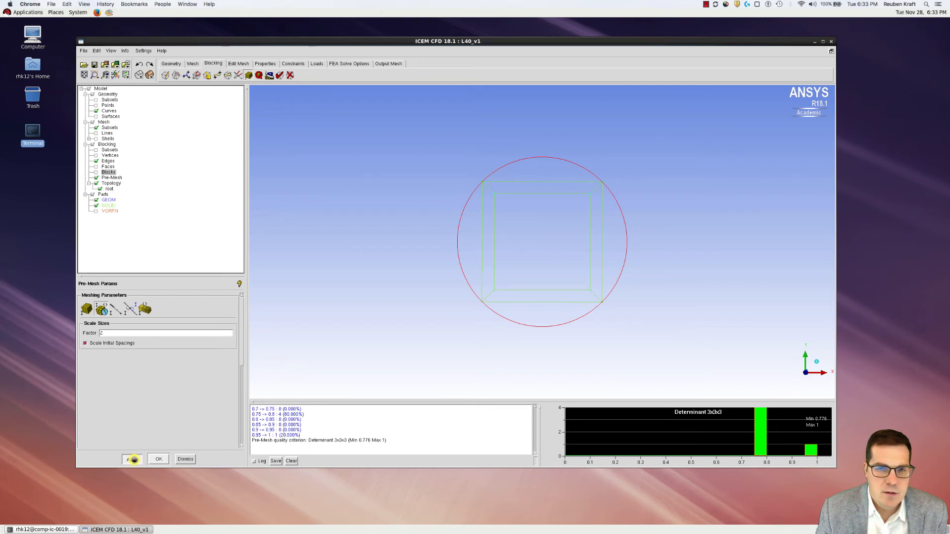
{"action": "left_click", "coordinate": [134, 460]}
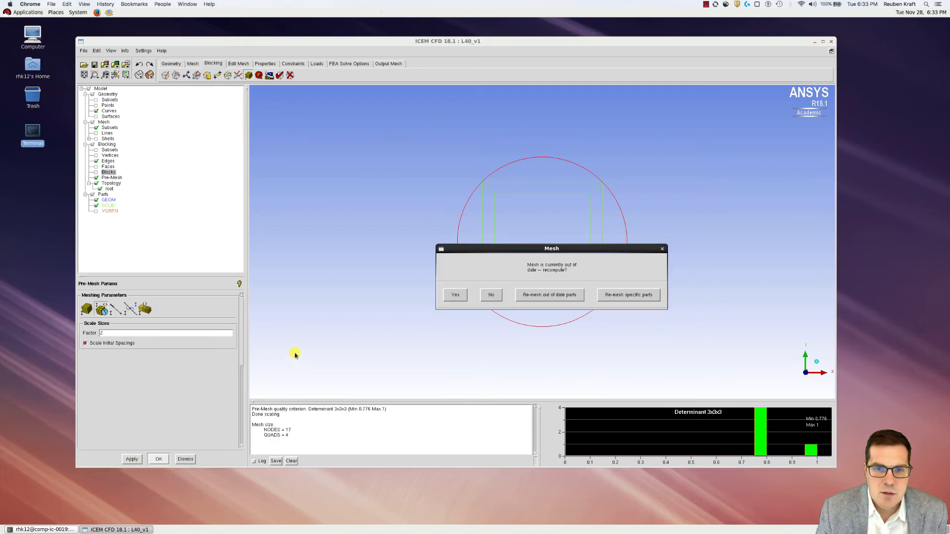
{"action": "left_click", "coordinate": [454, 295]}
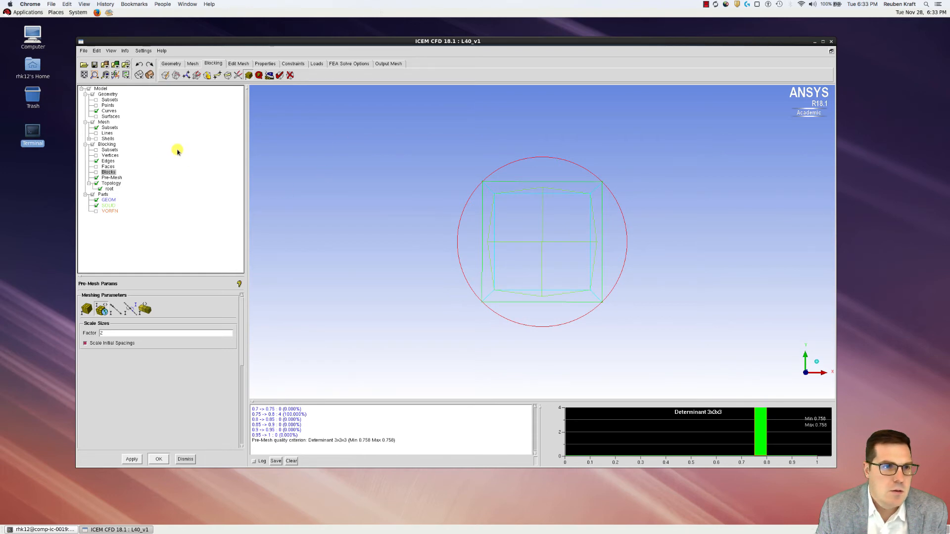
{"action": "left_click", "coordinate": [132, 460]}
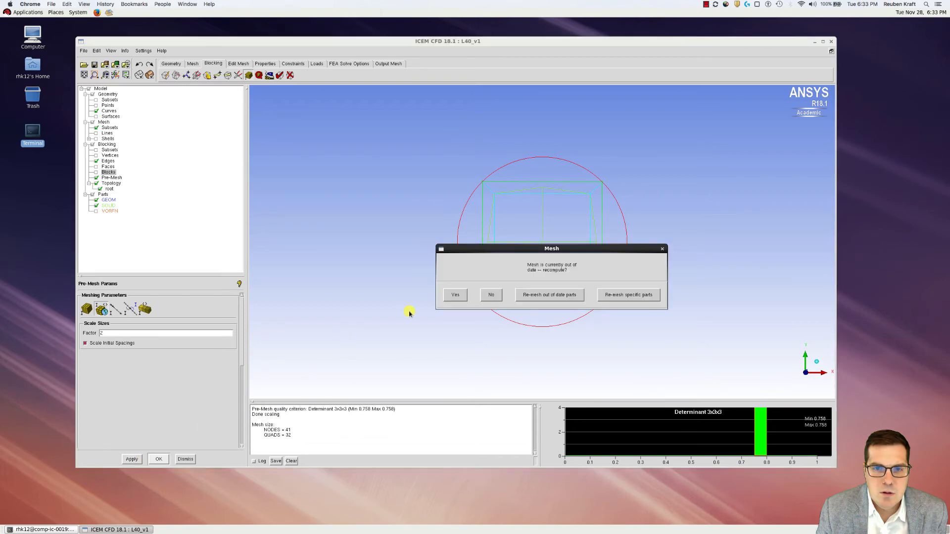
{"action": "left_click", "coordinate": [450, 295]}
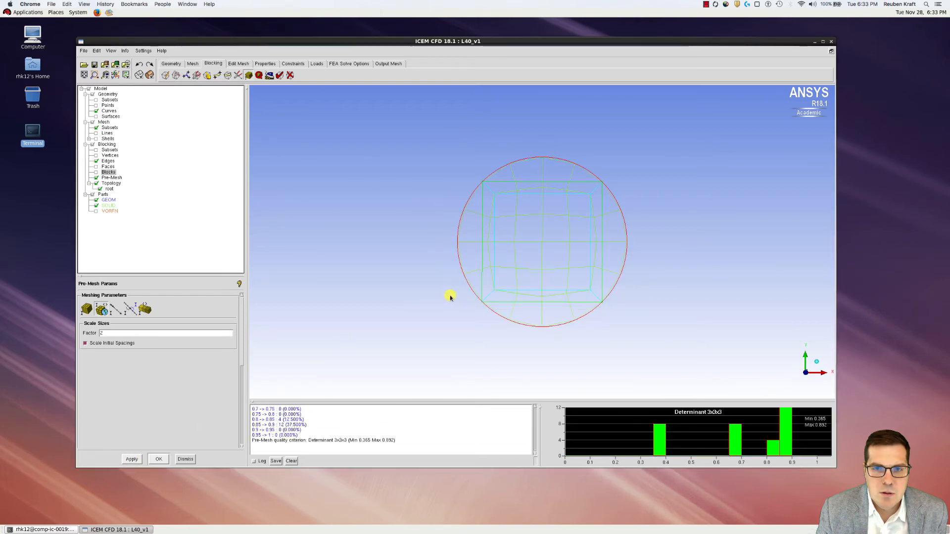
{"action": "left_click", "coordinate": [150, 76]}
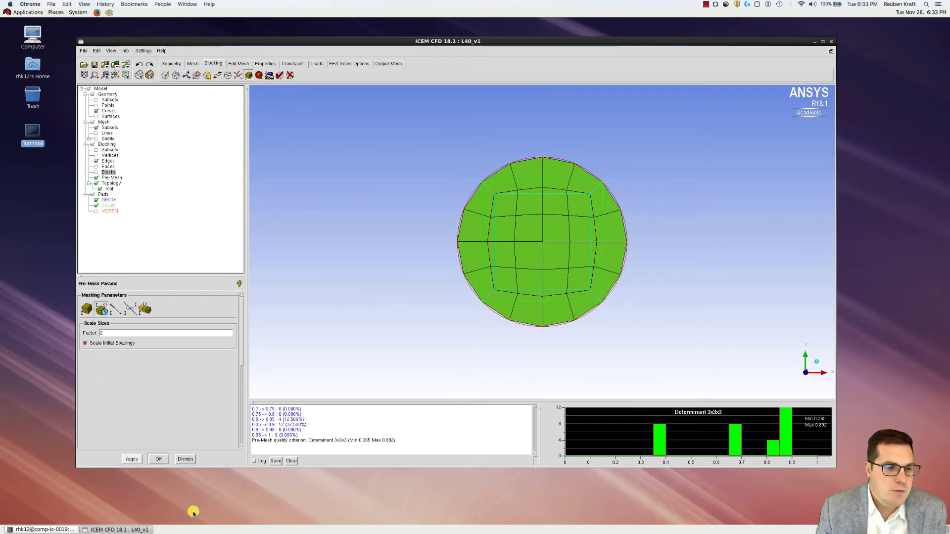
{"action": "left_click", "coordinate": [132, 459]}
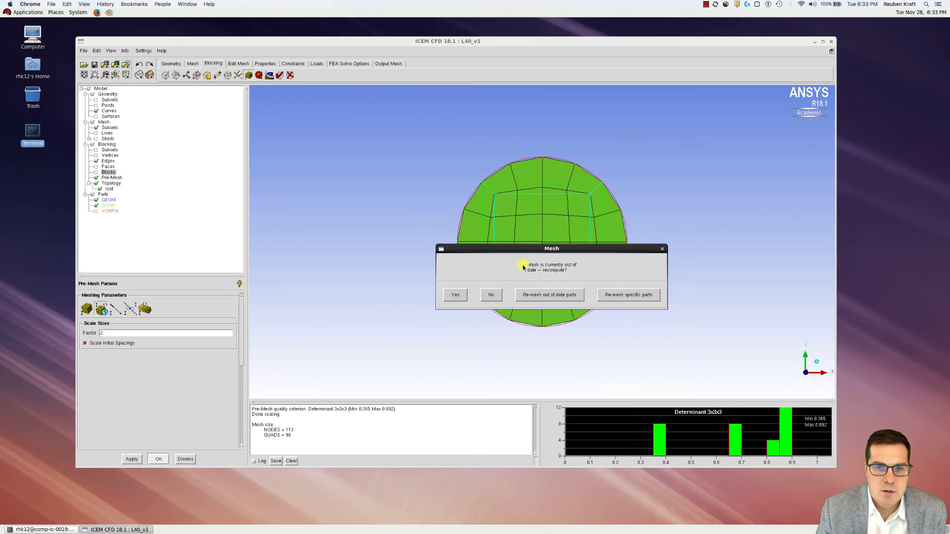
{"action": "left_click", "coordinate": [456, 293]}
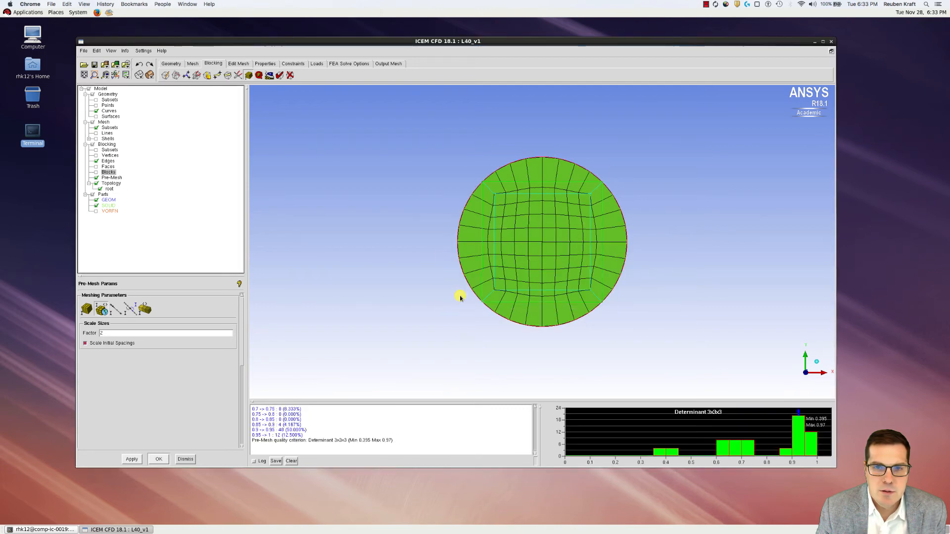